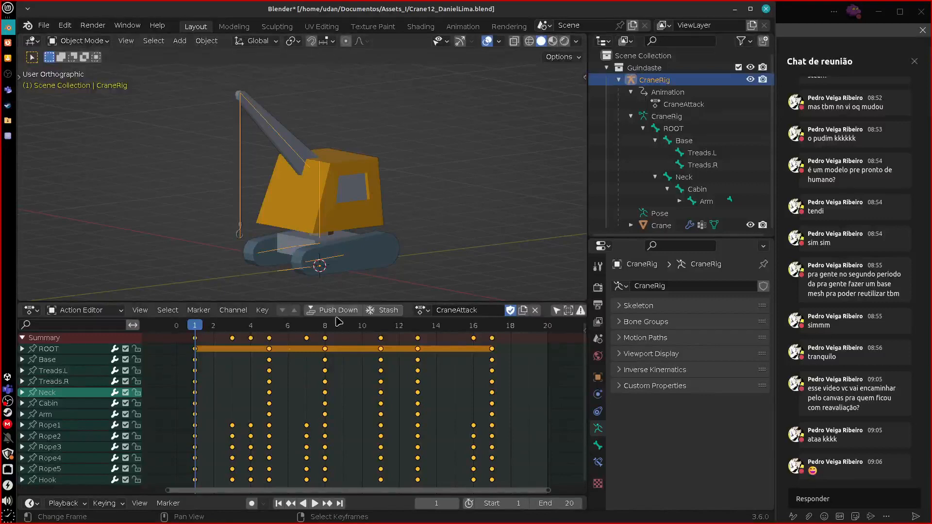
Select the Crane mesh and view its CraneMaterial settings with the properties area enlarged
left_click_drag(413, 305, 414, 319)
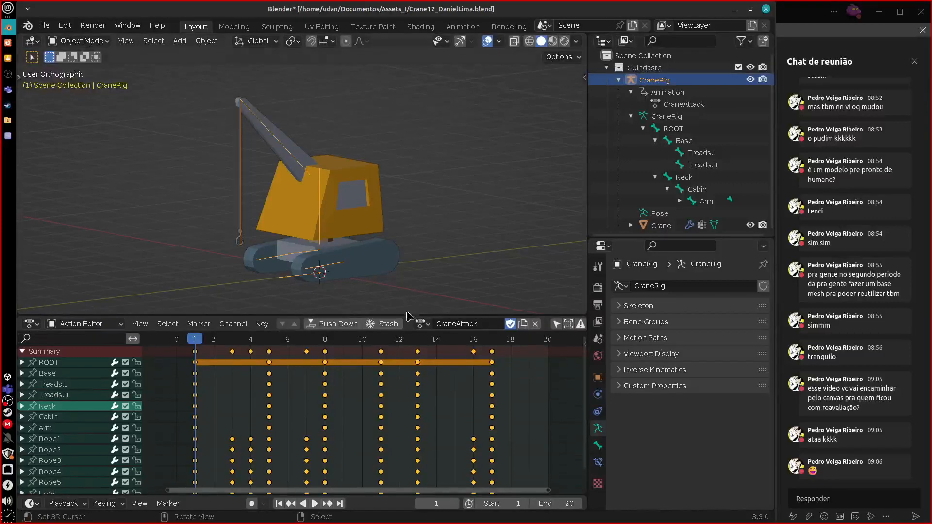
left_click(597, 225)
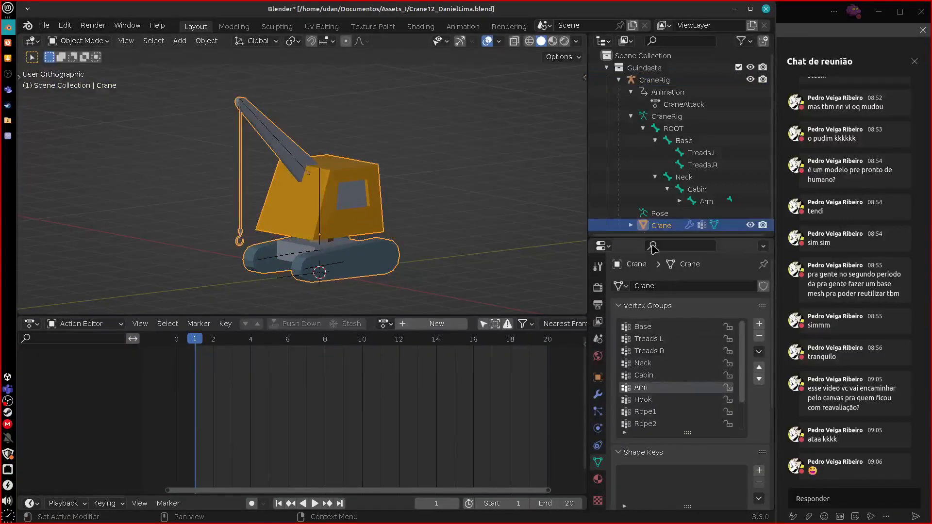
left_click_drag(651, 240, 651, 155)
left_click(597, 396)
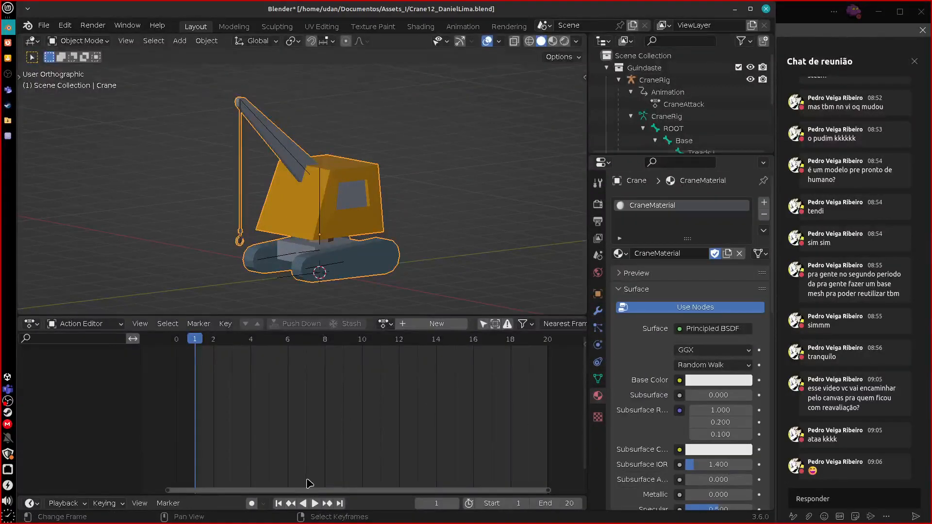
left_click(619, 253)
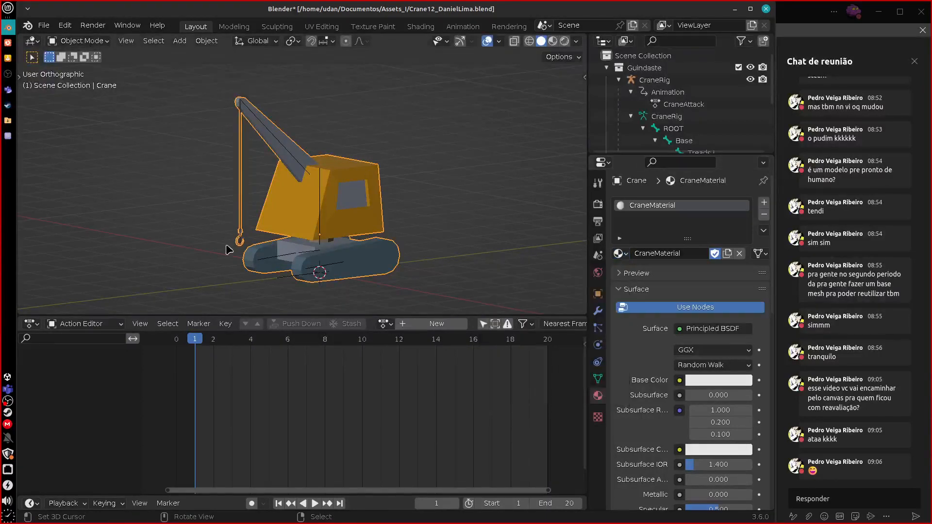
left_click(618, 253)
Select the CraneRig armature through the crane's cabin and show its armature data properties
left_click(320, 205)
left_click(322, 203)
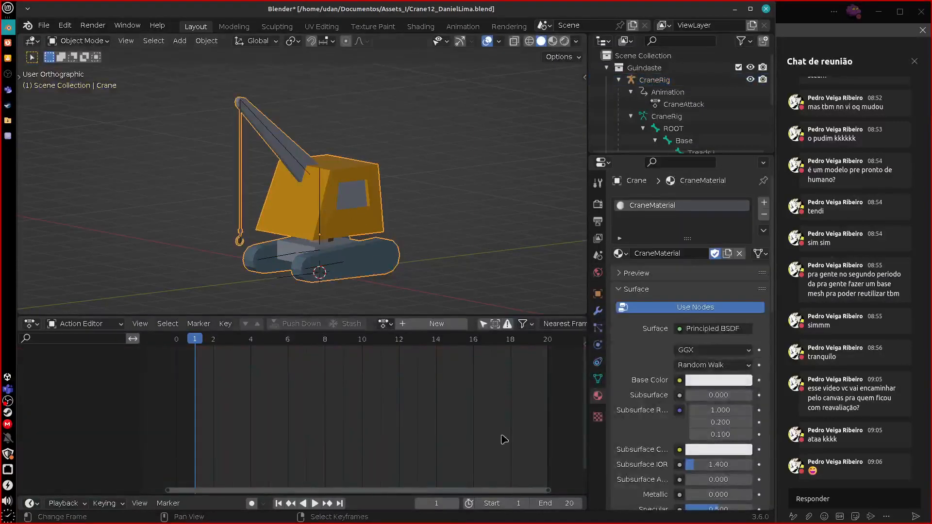
left_click(320, 211)
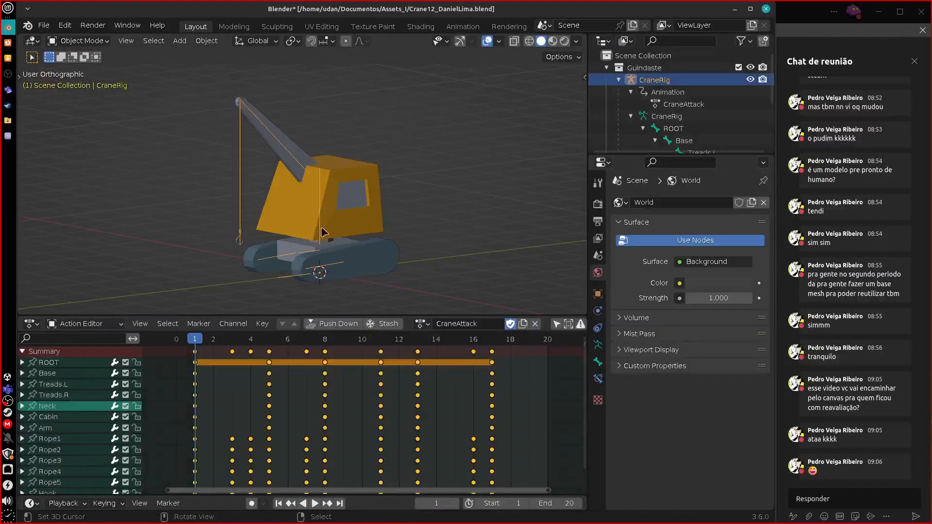
left_click(598, 345)
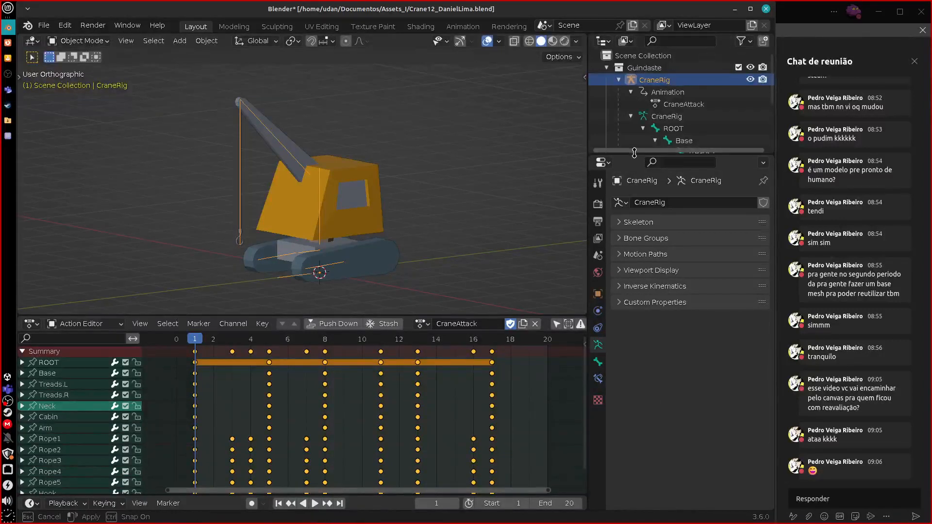
Enlarge the Outliner over the properties area, and make the 3D viewport taller and wider
left_click_drag(637, 156, 637, 222)
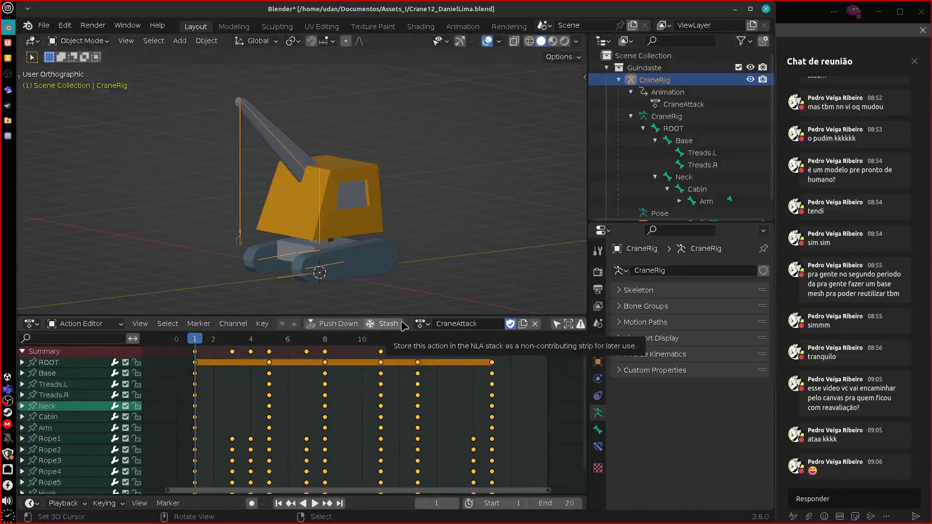
left_click_drag(364, 313, 366, 369)
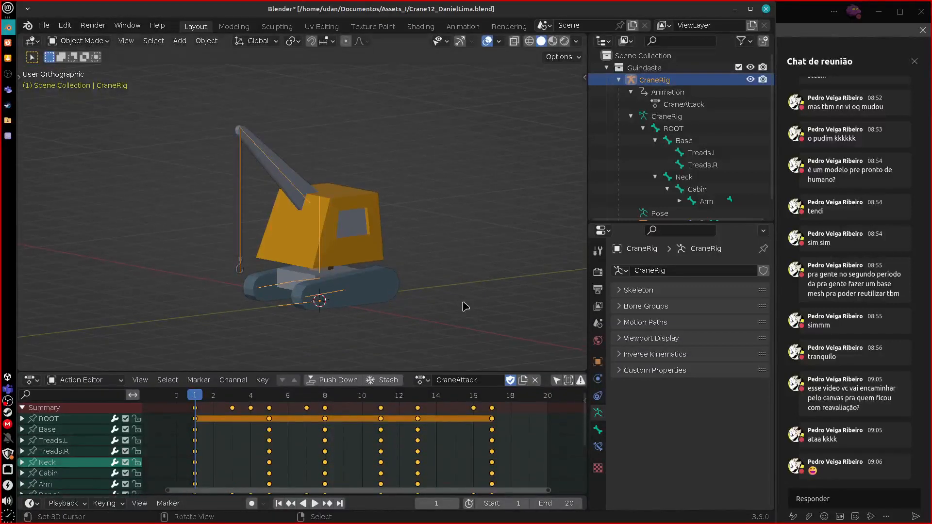
left_click_drag(587, 257, 614, 183)
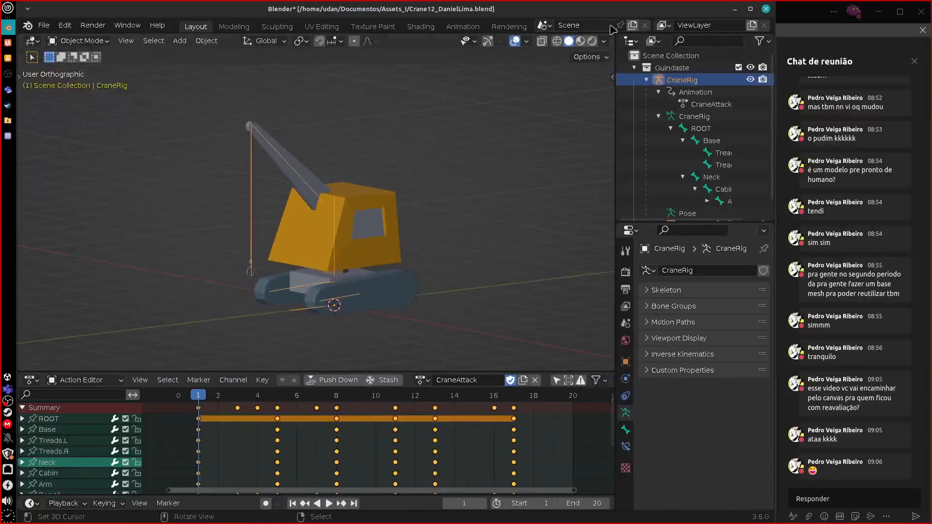
Split the 3D viewport into two side-by-side areas and keep the new one as a 3D Viewport editor
left_click_drag(612, 36, 332, 112)
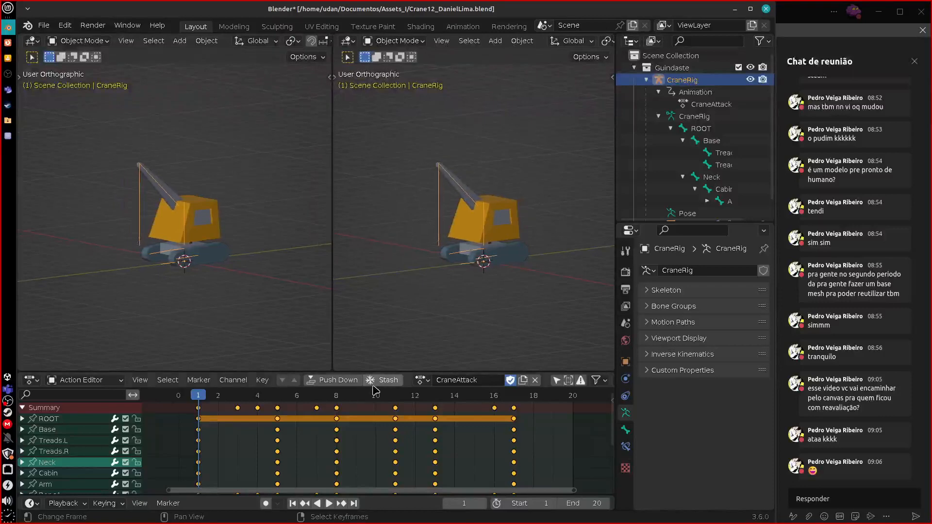
left_click(351, 42)
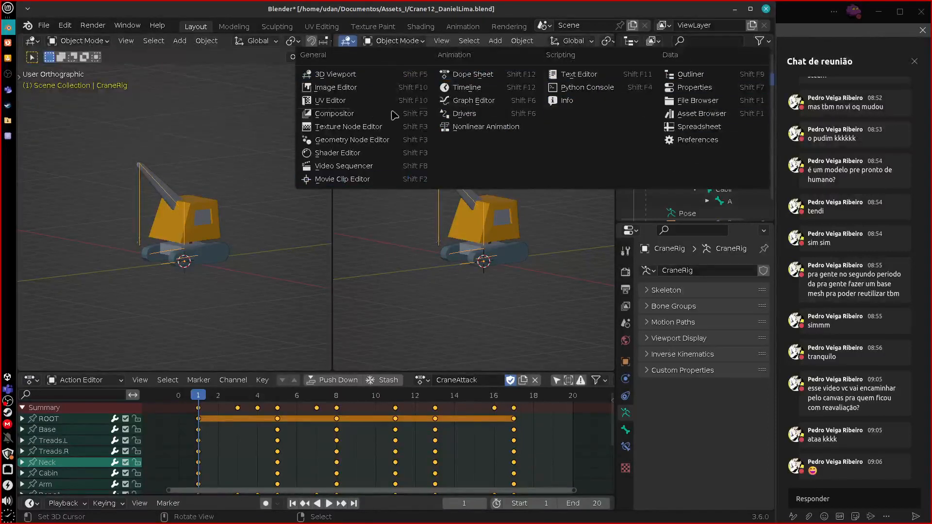
left_click(346, 42)
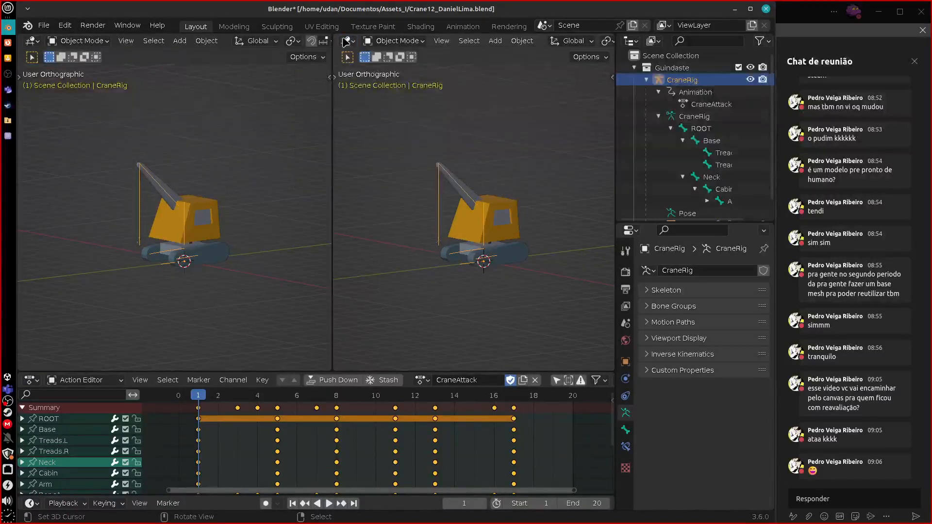
left_click(347, 42)
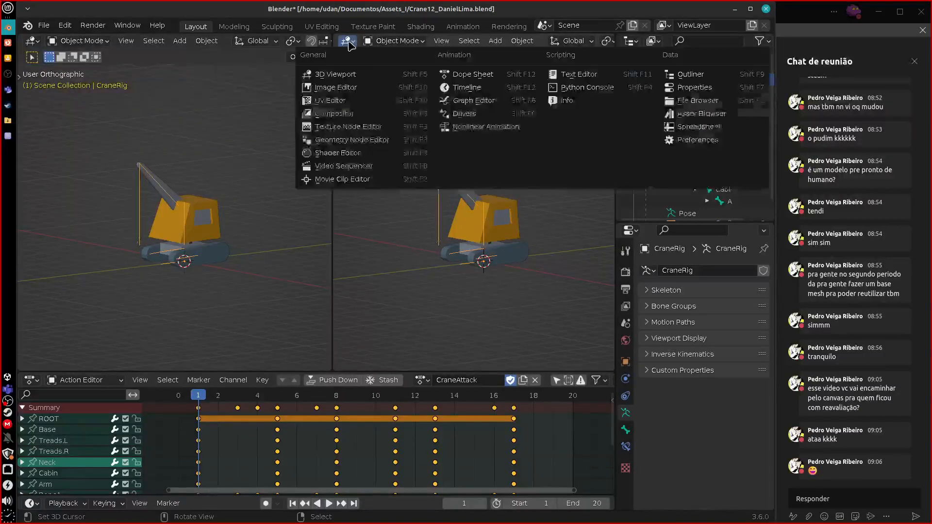
left_click(362, 74)
Join the two side-by-side viewport areas back into one
right_click(334, 247)
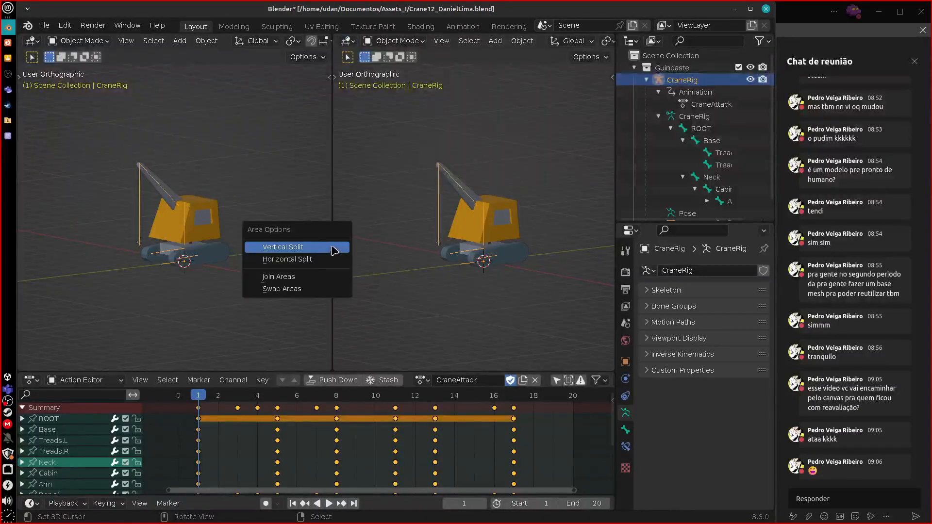
right_click(332, 230)
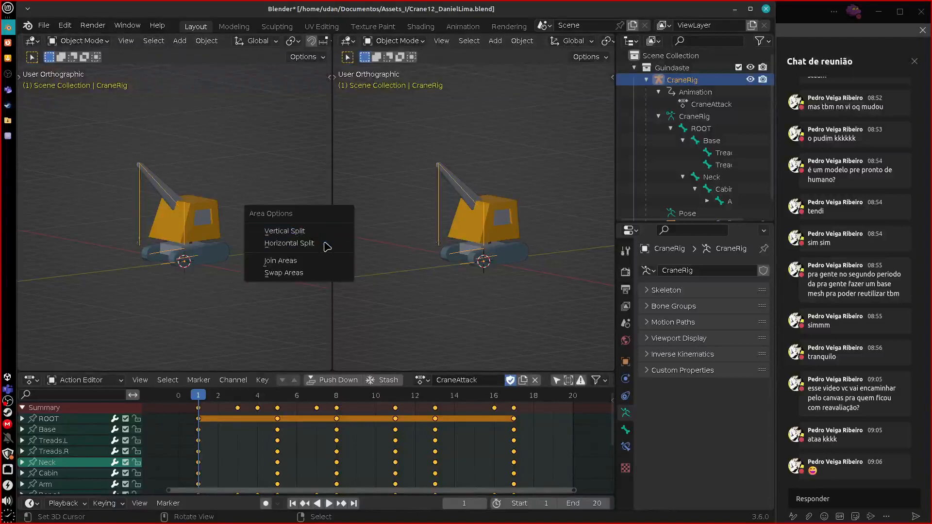
left_click(325, 266)
left_click(512, 217)
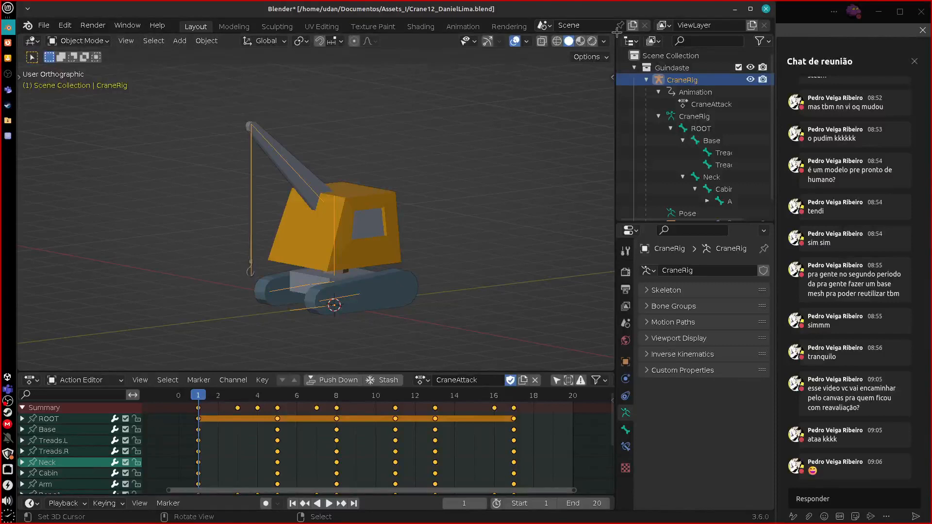
Divide the 3D viewport again into two side-by-side areas and display the editor types available for the new one
left_click_drag(614, 34, 316, 60)
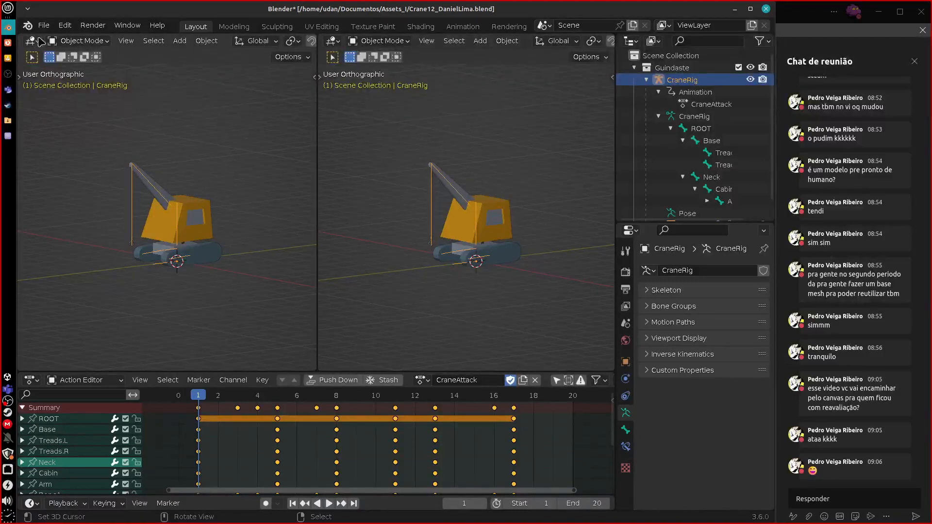
left_click(333, 41)
Switch to Firefox, review the Criação de Assets I course modules, and show the channel's playlists in YouTube Studio
key("alt+Tab")
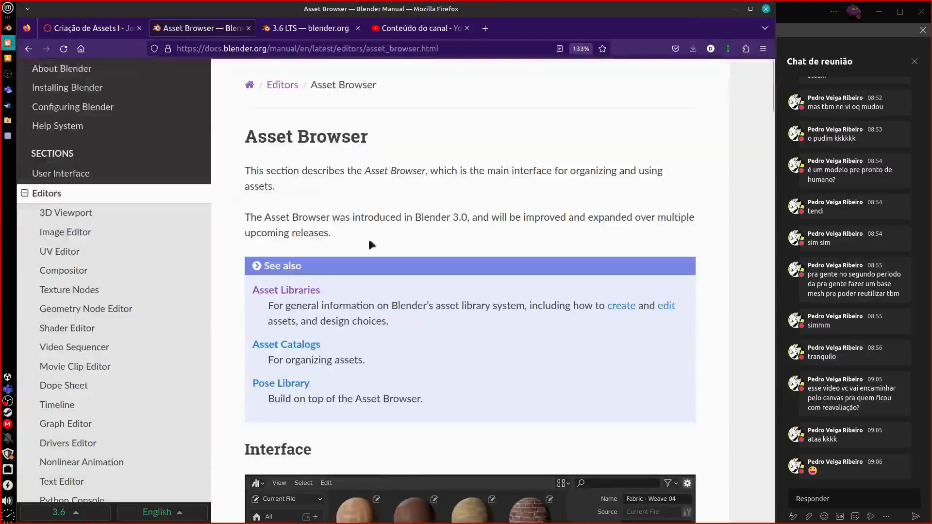
left_click(130, 27)
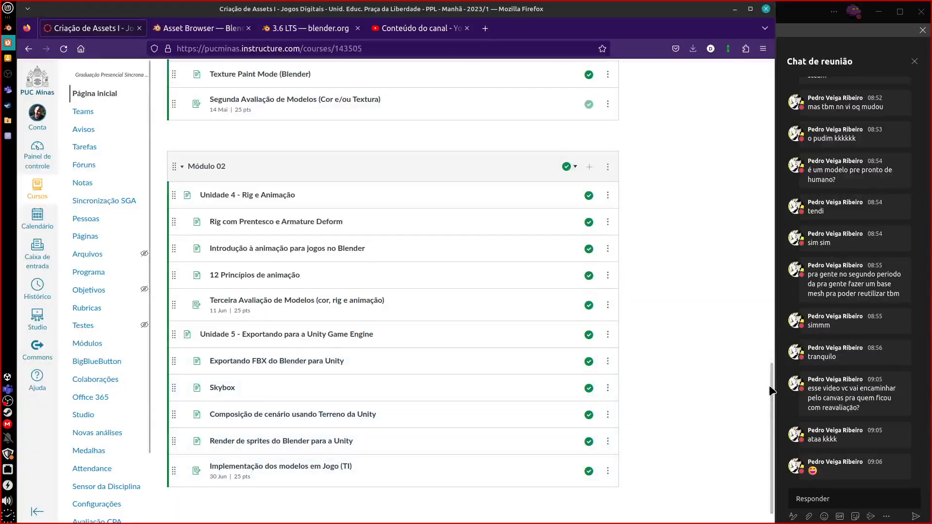
scroll(772, 378, "up", 1)
left_click_drag(772, 378, 758, 83)
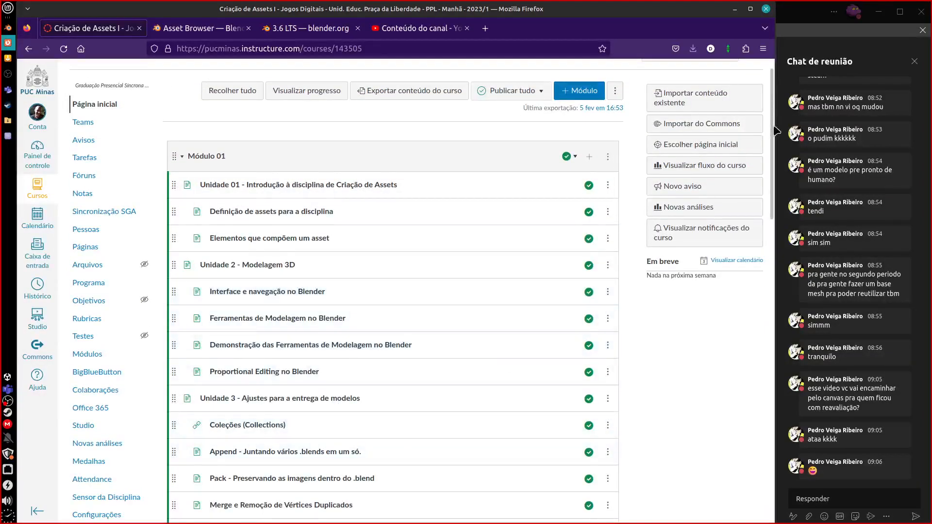
scroll(777, 177, "down", 3)
left_click_drag(780, 177, 766, 451)
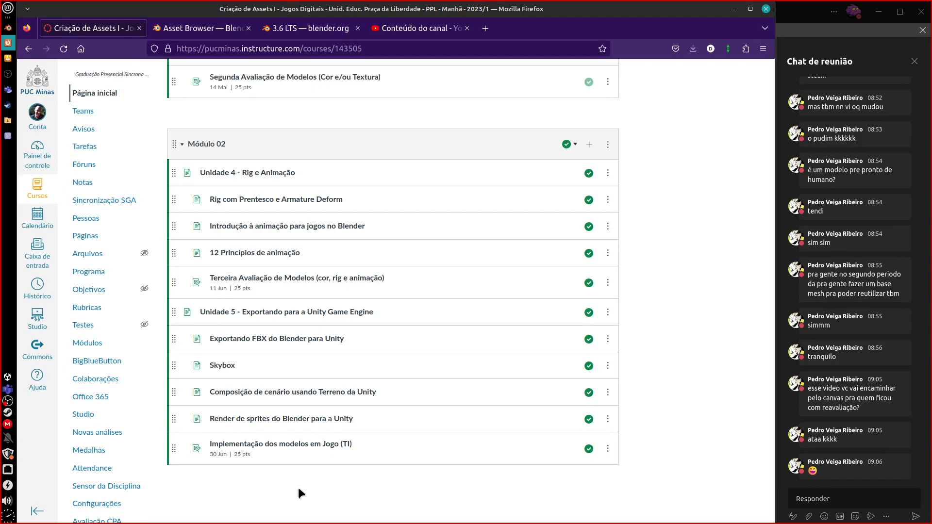
left_click(414, 29)
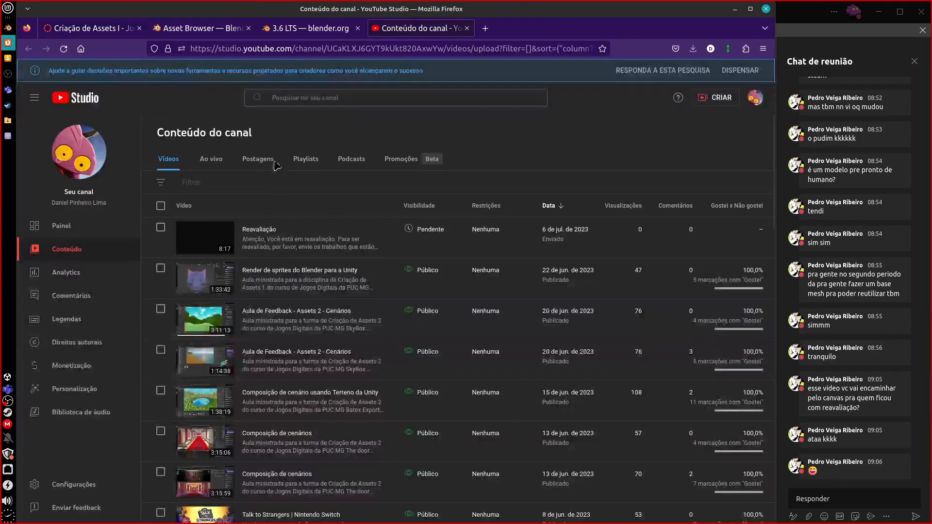
left_click(304, 160)
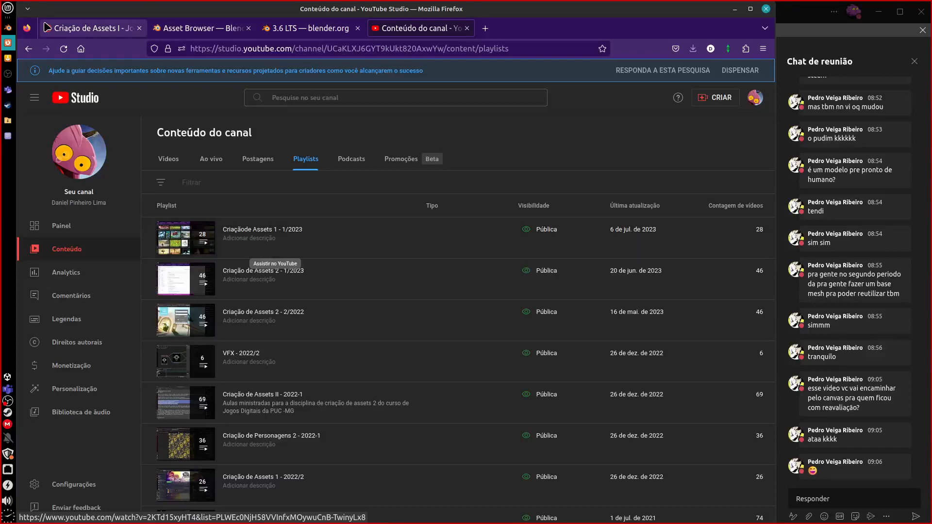
Switch back to Blender, change the new area to an Asset Browser, and widen its asset previews
left_click(8, 30)
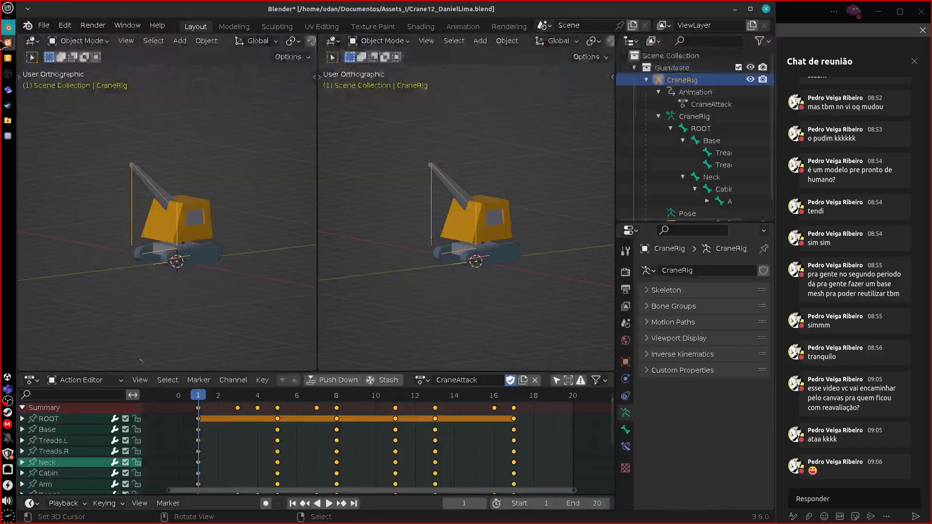
left_click(333, 41)
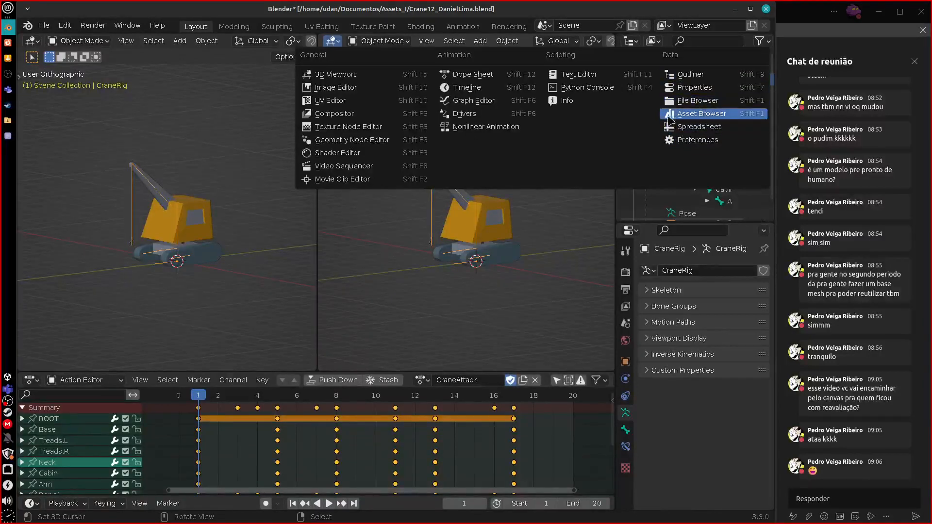
left_click(720, 117)
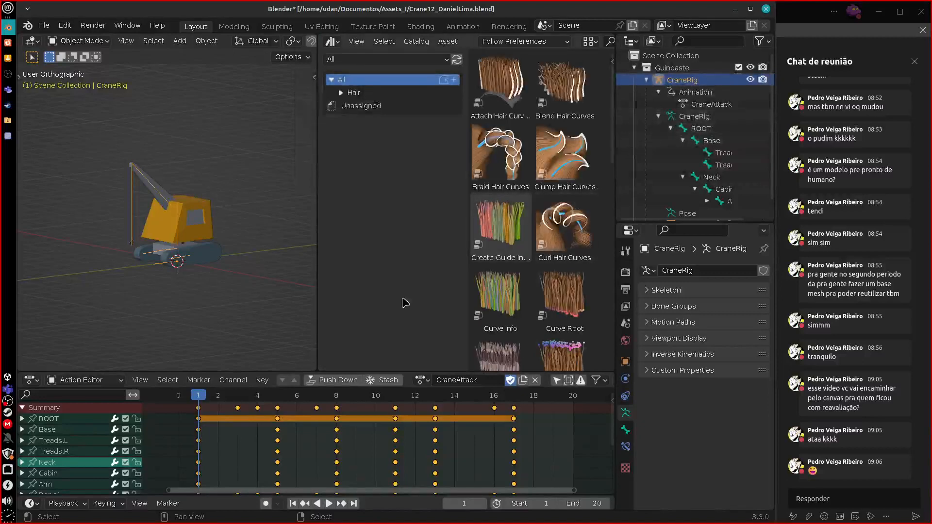
left_click_drag(318, 248, 289, 249)
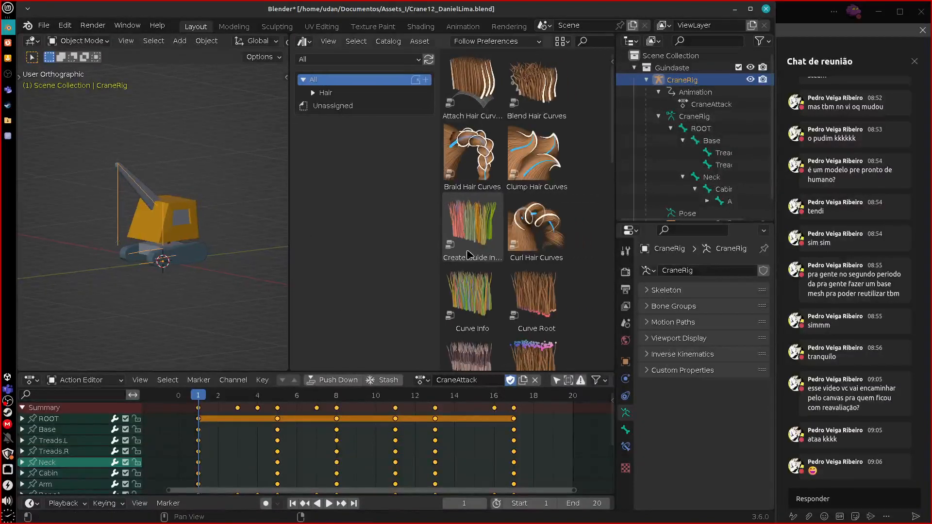
left_click_drag(438, 264, 408, 258)
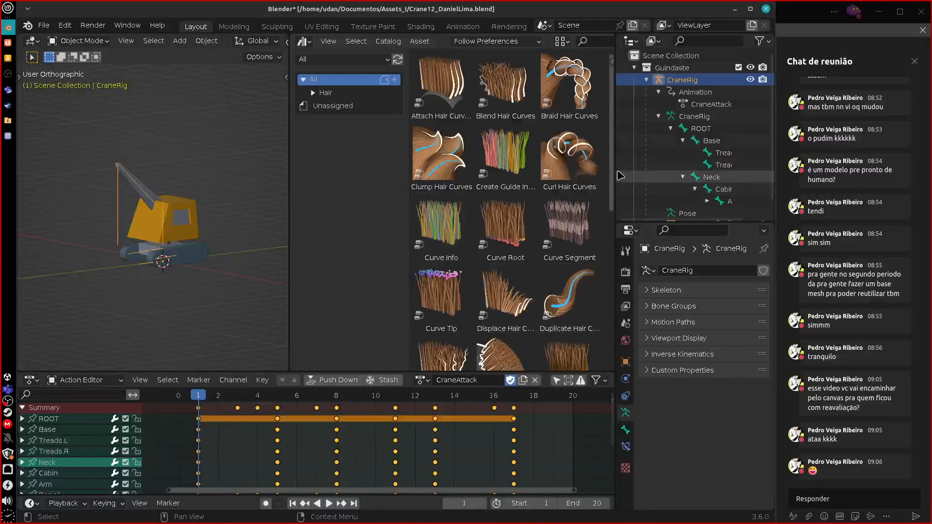
left_click_drag(611, 181, 601, 149)
Expand the Hair catalog, browse its Deformation, Generation, Guides and Read subcatalogs, and show all Hair assets again
left_click(313, 92)
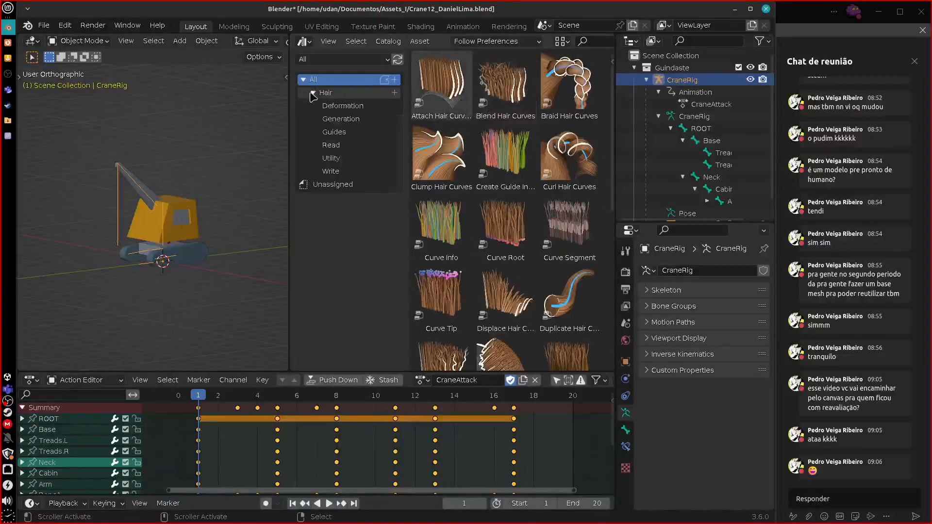
left_click(352, 106)
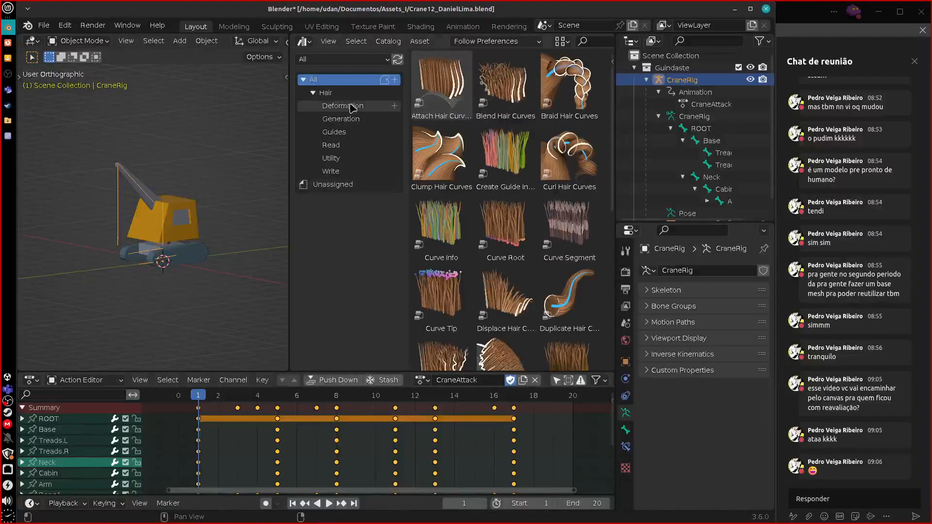
left_click(357, 119)
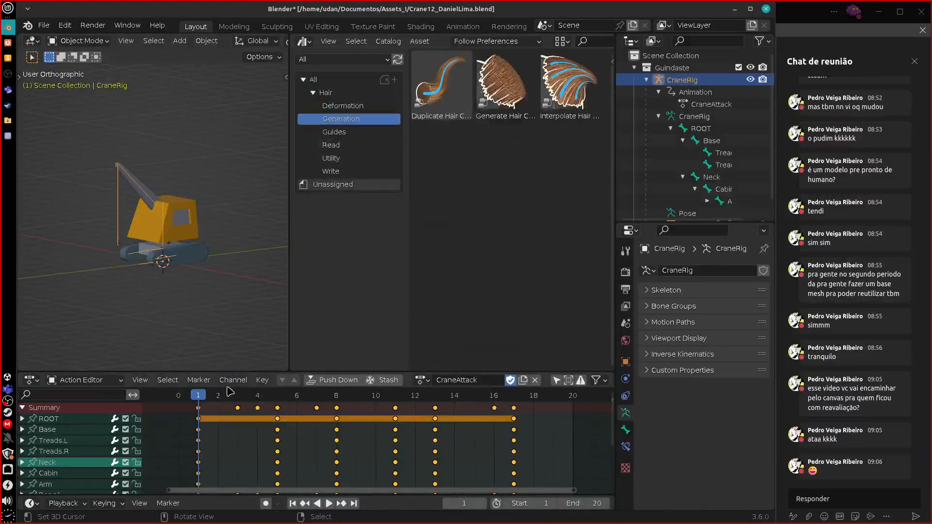
left_click(352, 132)
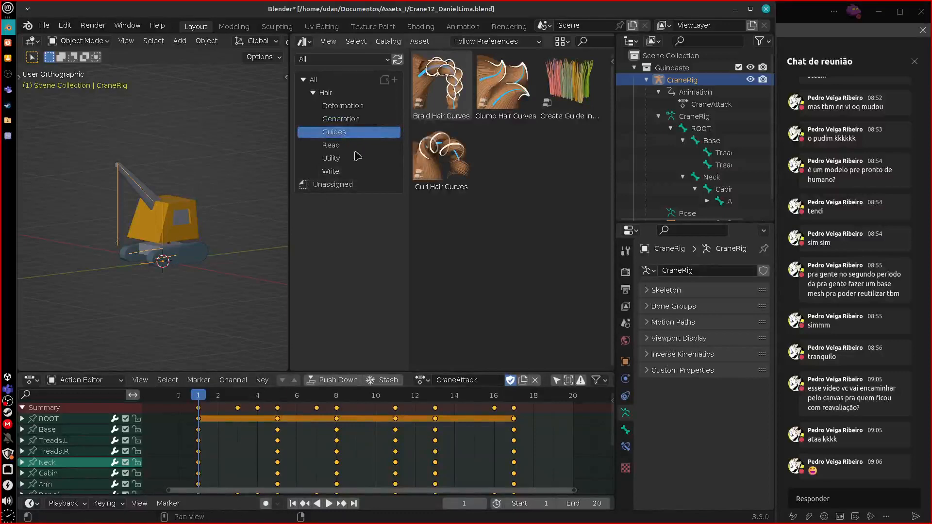
left_click(352, 145)
left_click(328, 93)
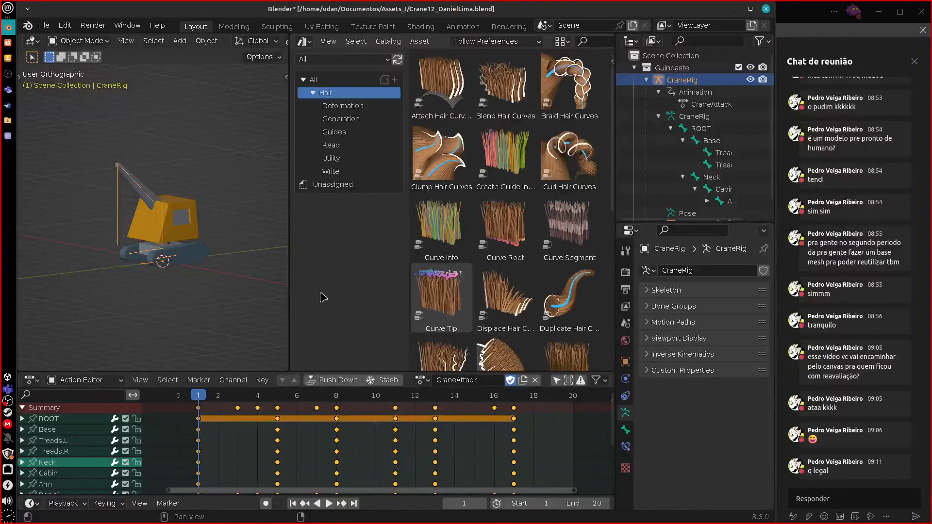
left_click_drag(288, 295, 321, 295)
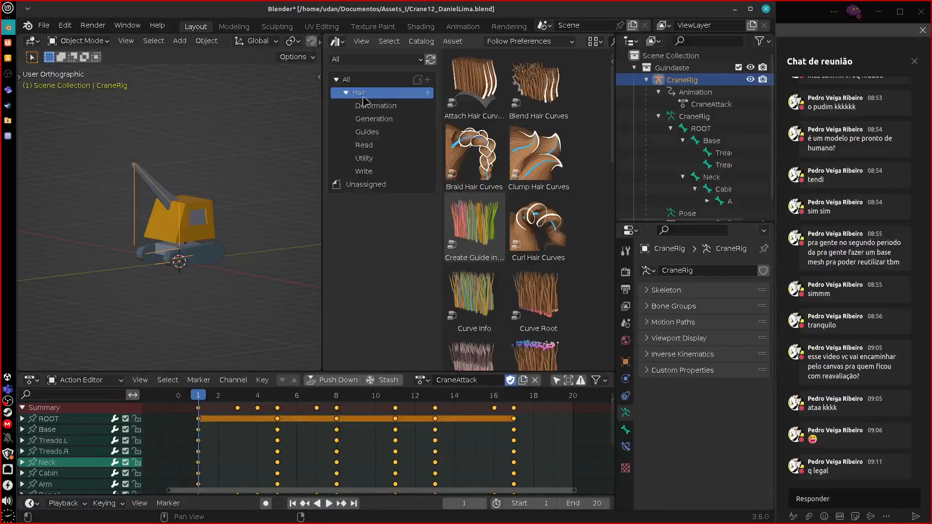
Collapse the Hair catalog in the Asset Browser and widen the 3D viewport beside it
left_click(346, 93)
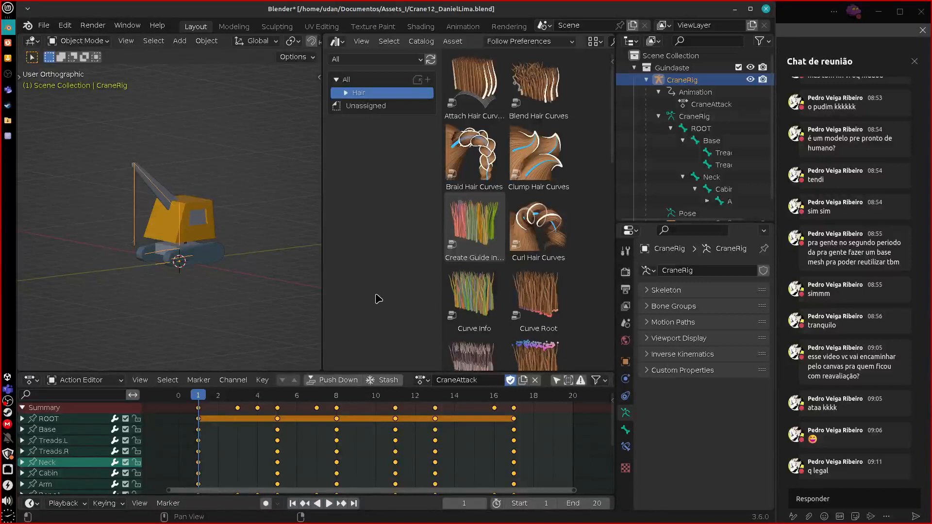
left_click_drag(321, 266, 344, 271)
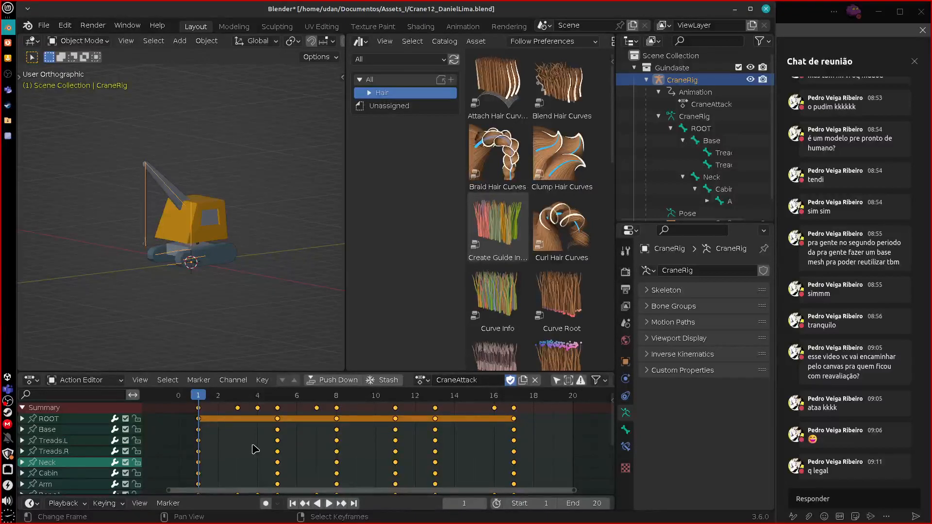
Switch to Firefox and show the Interface section of the Blender manual's Asset Browser page
left_click(9, 43)
left_click(217, 31)
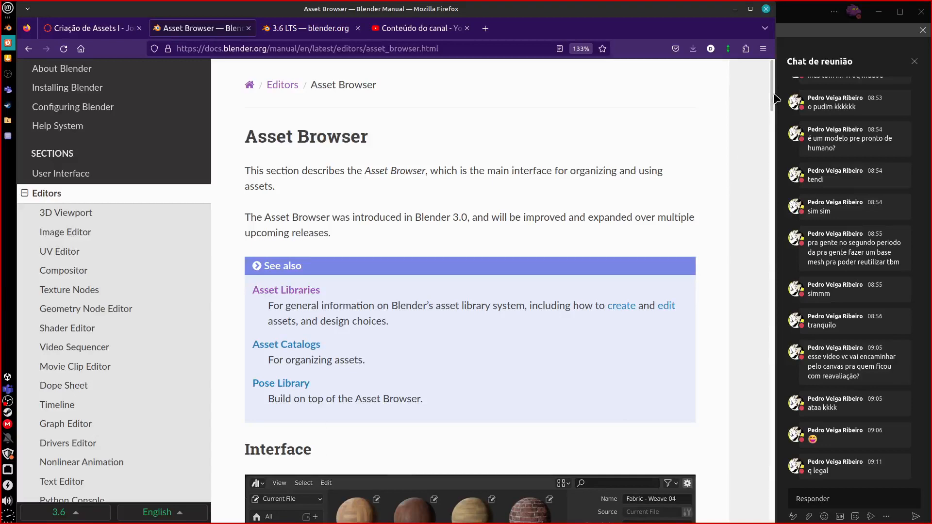
left_click_drag(772, 99, 770, 142)
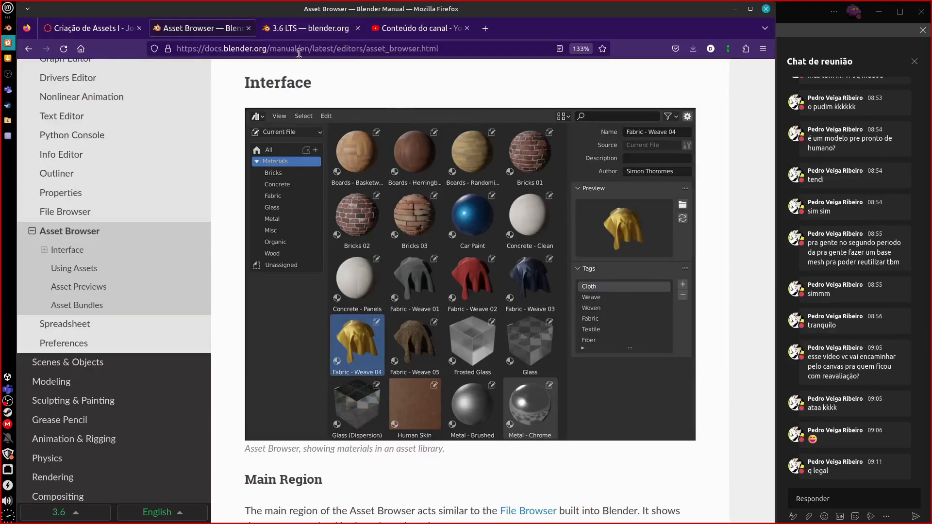
Open What's New in the Blender 3.6 LTS release notes and review the human base meshes asset bundle section
left_click(312, 28)
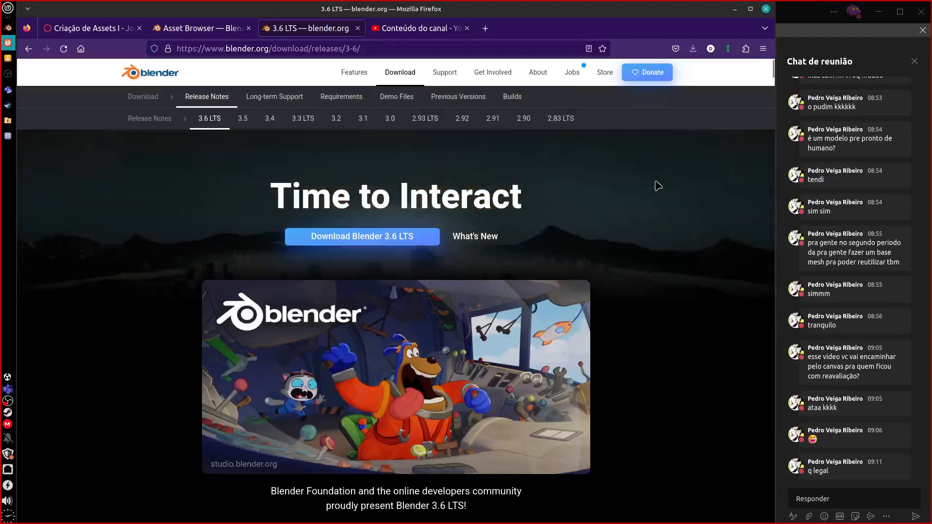
left_click(475, 237)
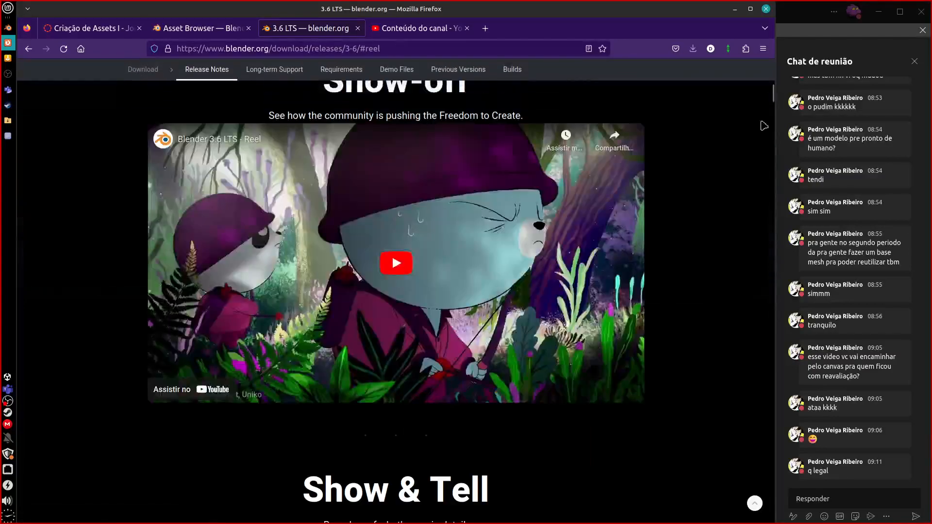
left_click_drag(774, 123, 753, 373)
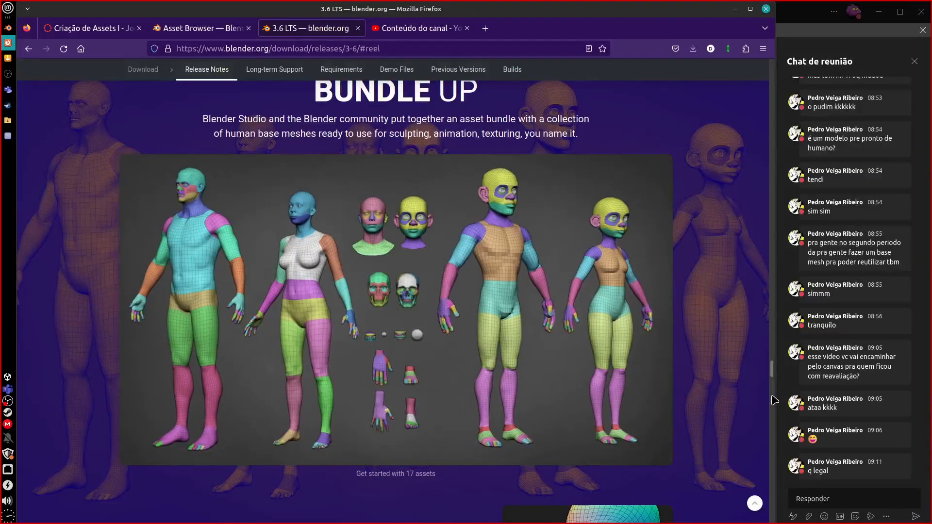
scroll(775, 383, "down", 2)
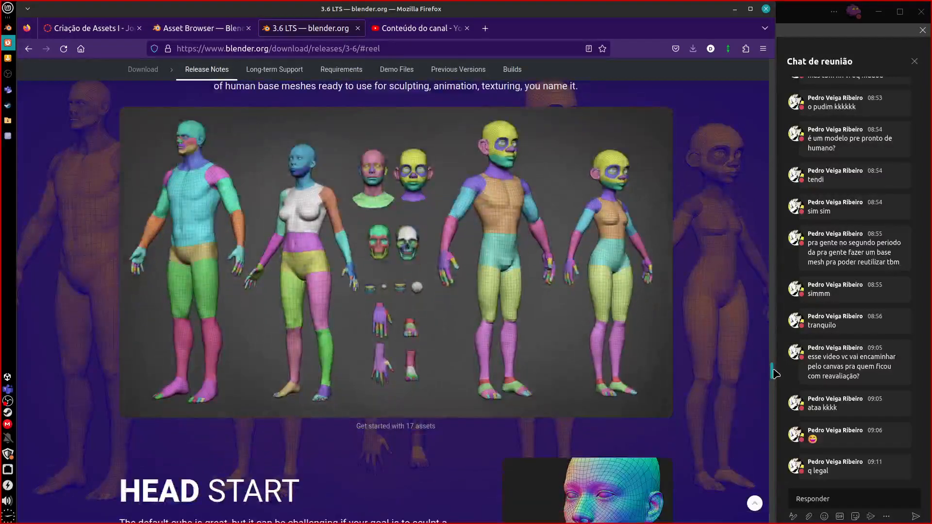
scroll(774, 377, "down", 3)
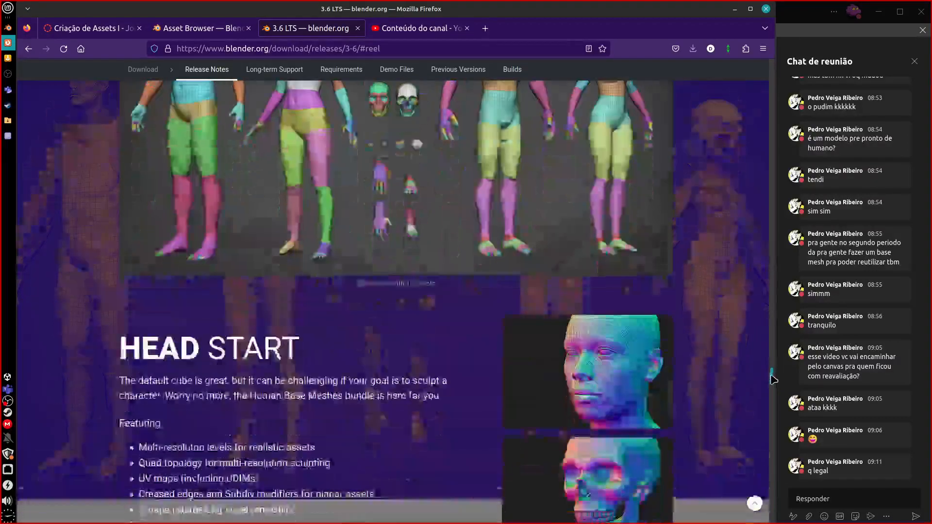
scroll(773, 383, "down", 6)
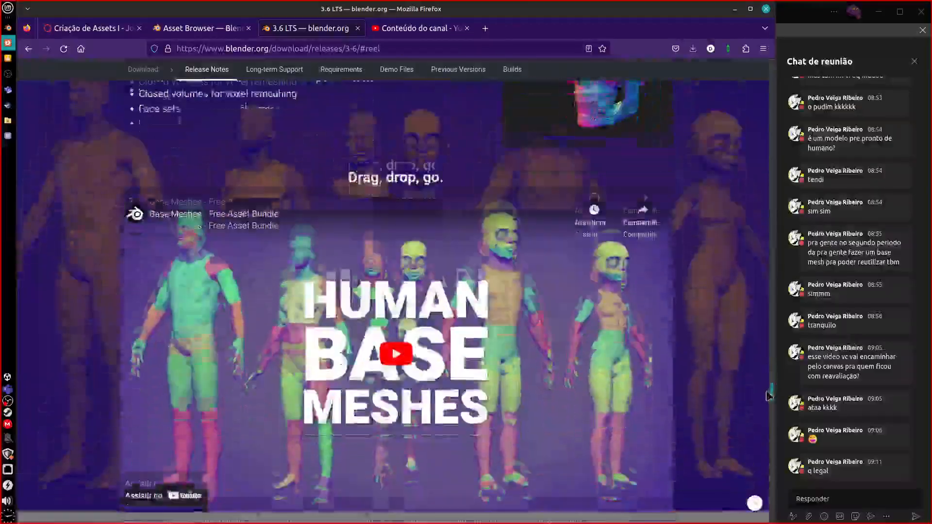
scroll(769, 395, "down", 5)
scroll(757, 369, "up", 1)
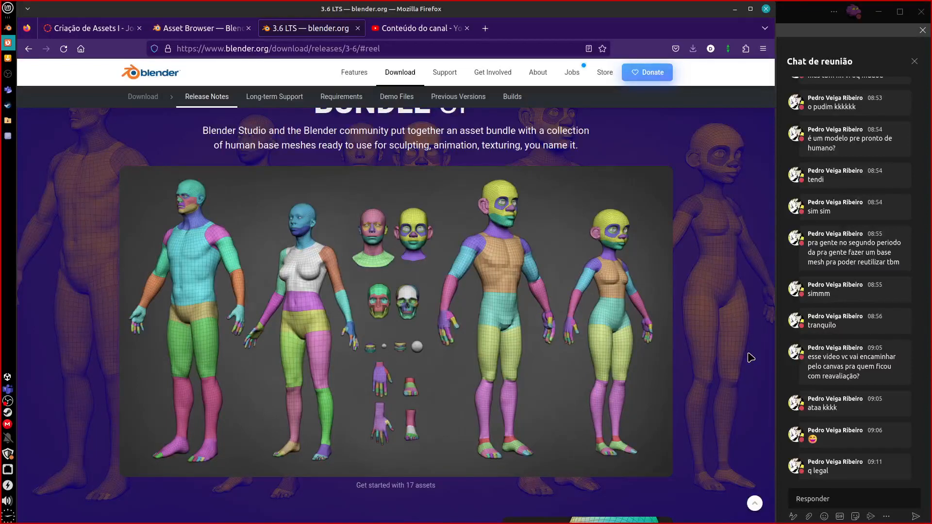
Return to the Asset Browser manual page, review its Main Region and Source List Region sections, and go back to its beginning
left_click(201, 29)
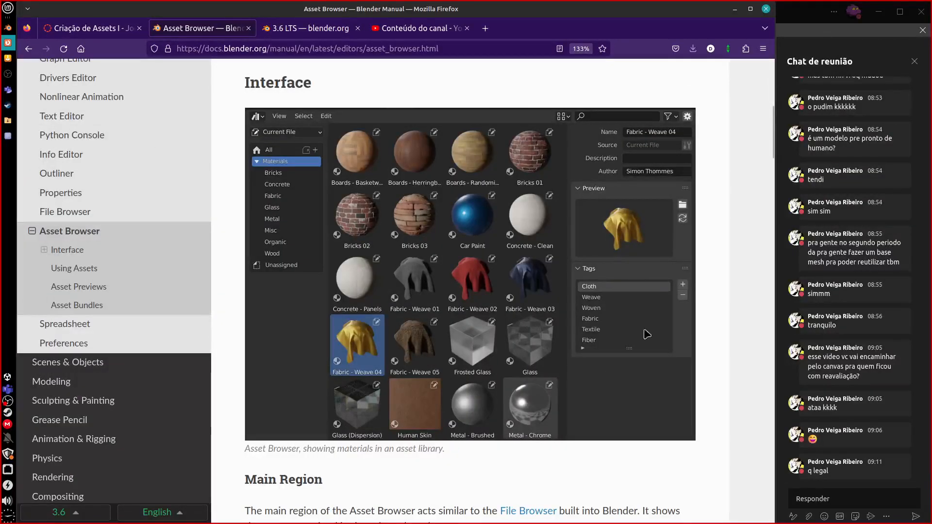
scroll(771, 146, "down", 3)
scroll(768, 193, "up", 2)
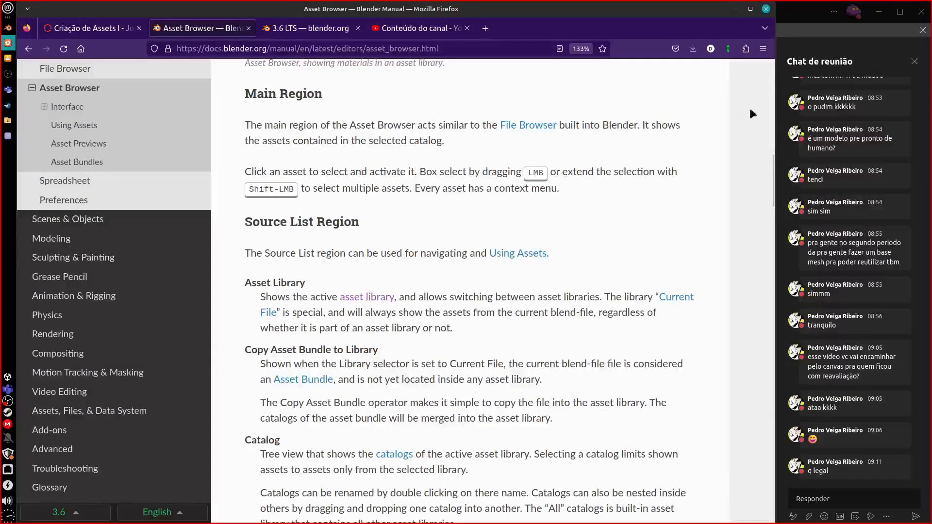
left_click_drag(771, 166, 743, 67)
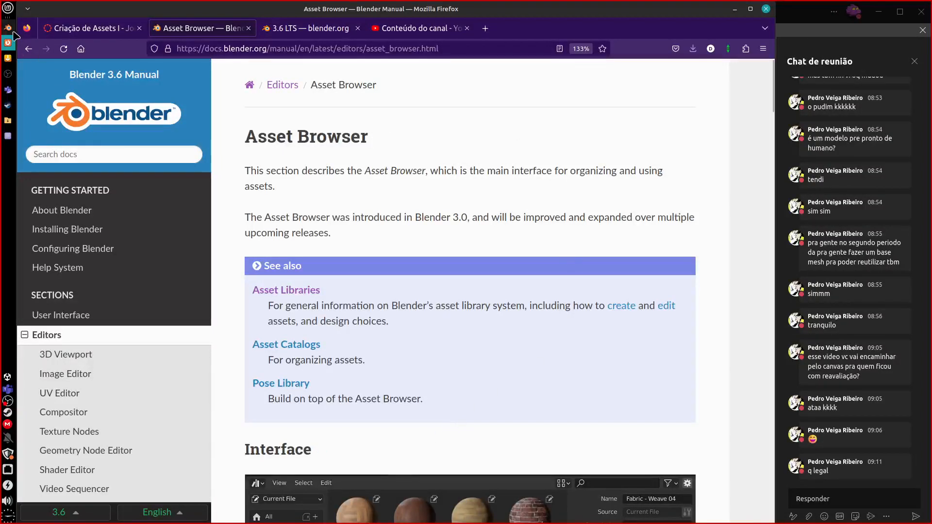
Switch back to Blender, make the Action Editor slightly taller, and play the CraneAttack animation, stopping it at frame 5
key("alt+Tab")
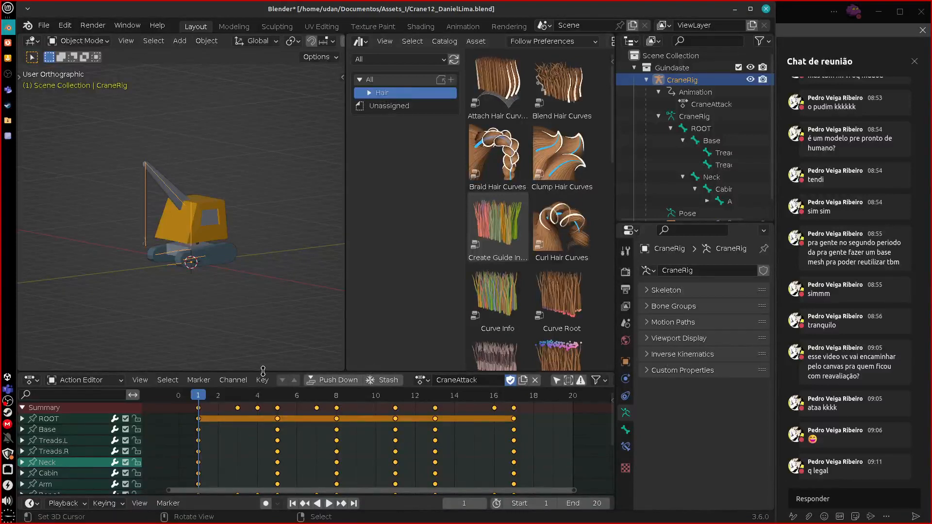
left_click_drag(372, 368, 371, 364)
key("space")
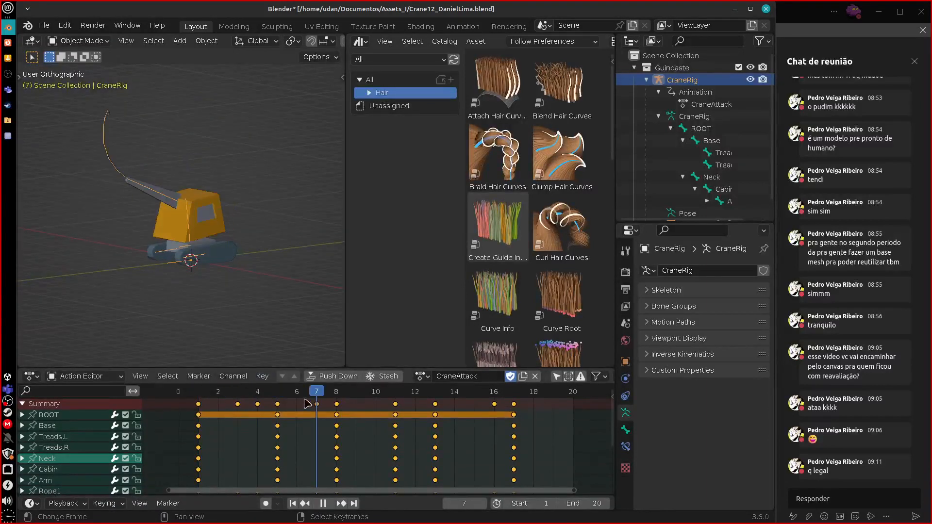
key("space")
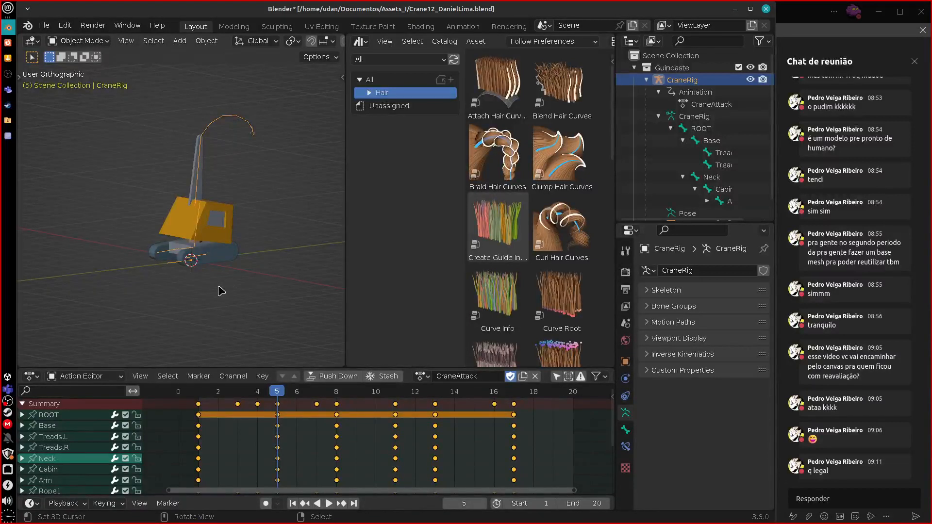
Annotate the 3D viewport with the handwritten word "Pose" inside an ellipse below the crane
mouse_move(204, 286)
left_mouse_down()
mouse_move(207, 318)
mouse_move(214, 295)
mouse_move(251, 289)
mouse_move(251, 304)
left_mouse_up()
mouse_move(241, 270)
left_mouse_down()
mouse_move(287, 287)
mouse_move(238, 268)
left_mouse_up()
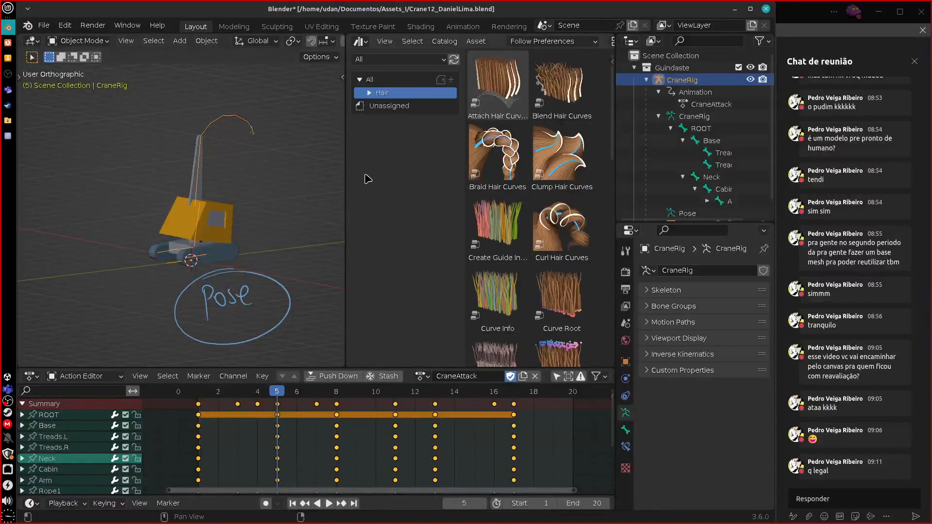
In Firefox, expand the Asset Browser page's Interface and Asset Details Region contents, and skim the page through Asset Bundles
left_click(8, 43)
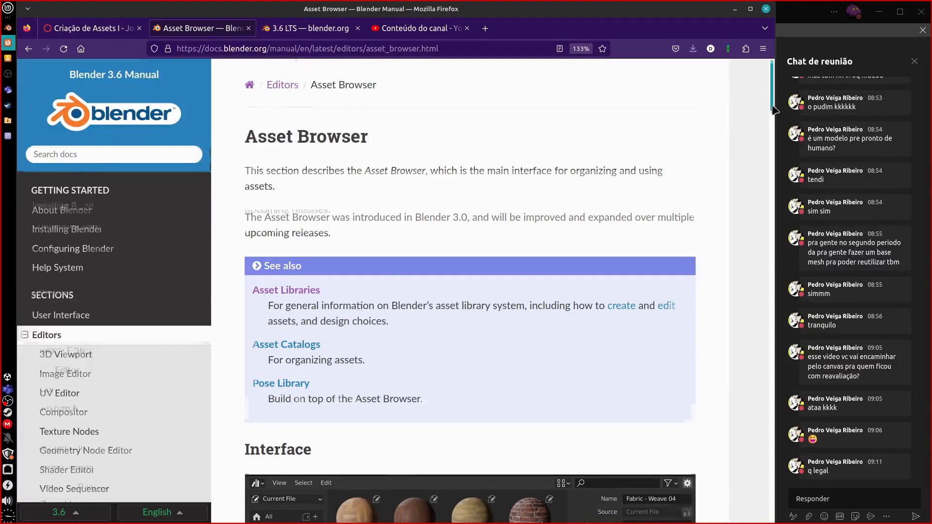
left_click_drag(773, 108, 771, 172)
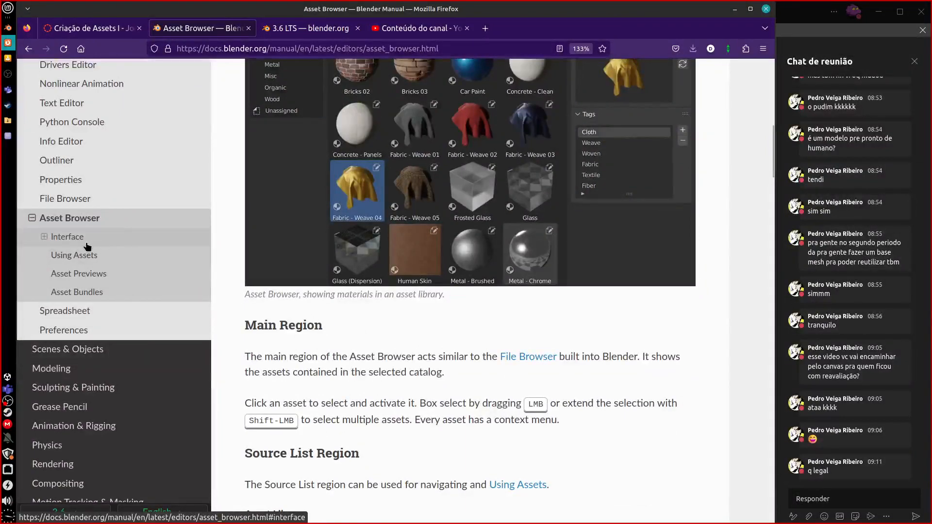
left_click(44, 236)
left_click(58, 292)
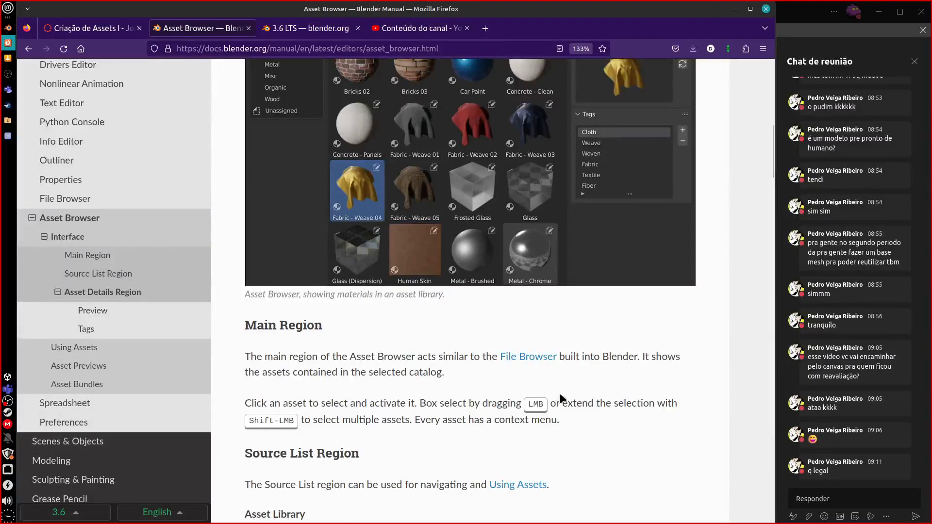
left_click_drag(776, 181, 749, 343)
scroll(750, 407, "down", 15)
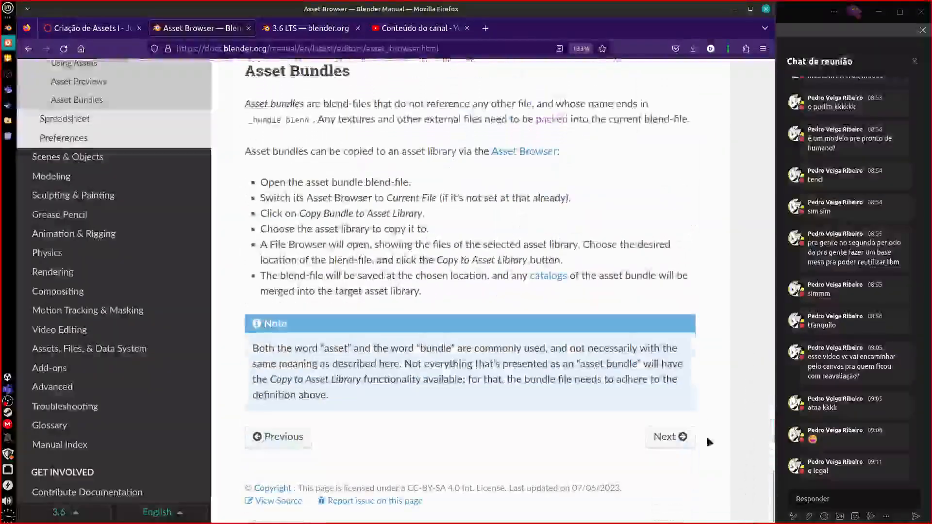
scroll(772, 481, "up", 15)
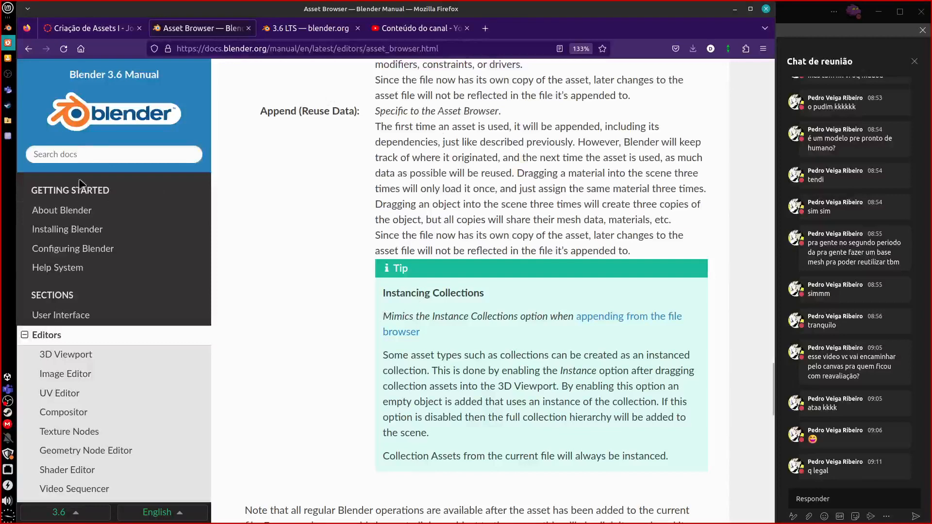
Search the web for "pose library blender" in a new tab, open the Blender Manual's Pose Library page, and place its tab after 3.6 LTS
left_click(485, 29)
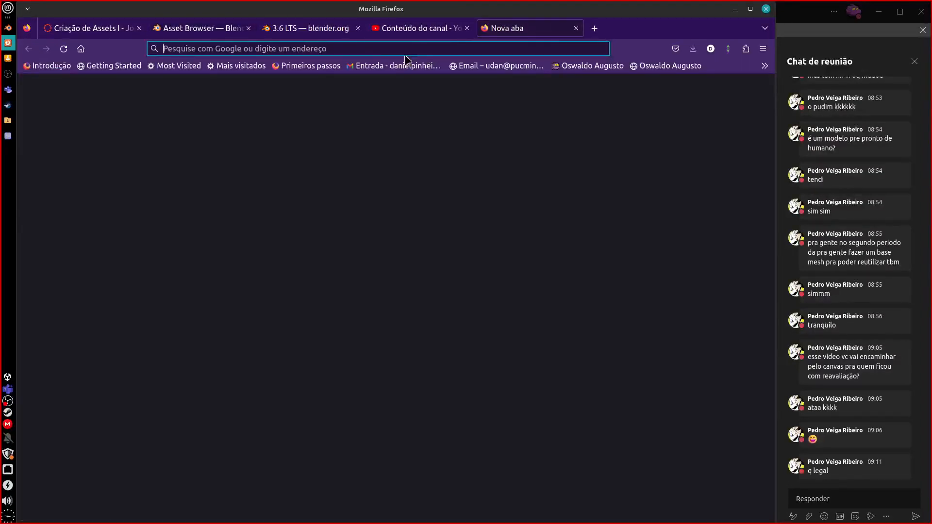
type("pose")
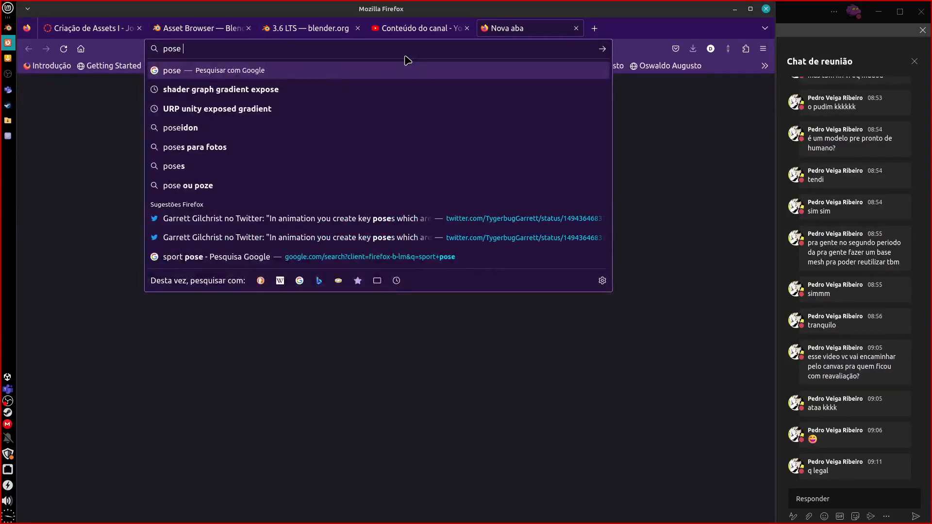
type(" library")
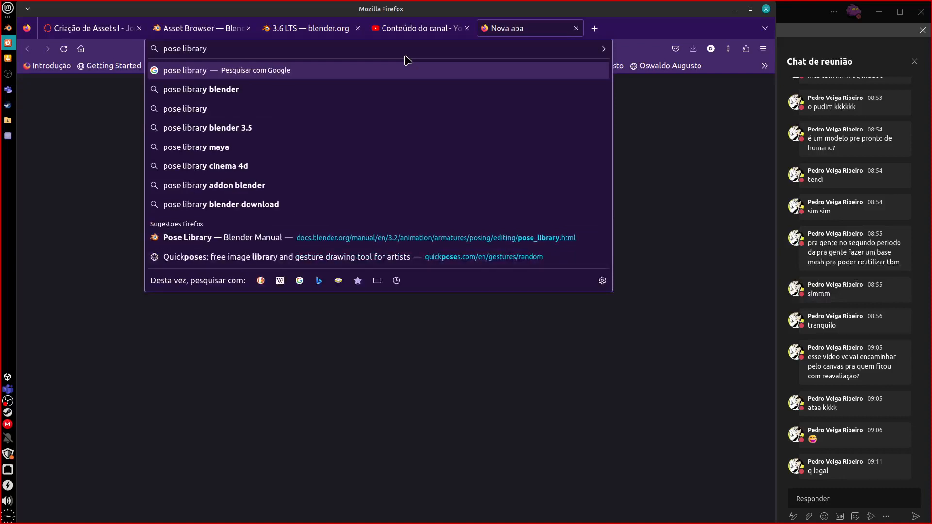
type(" blenbde")
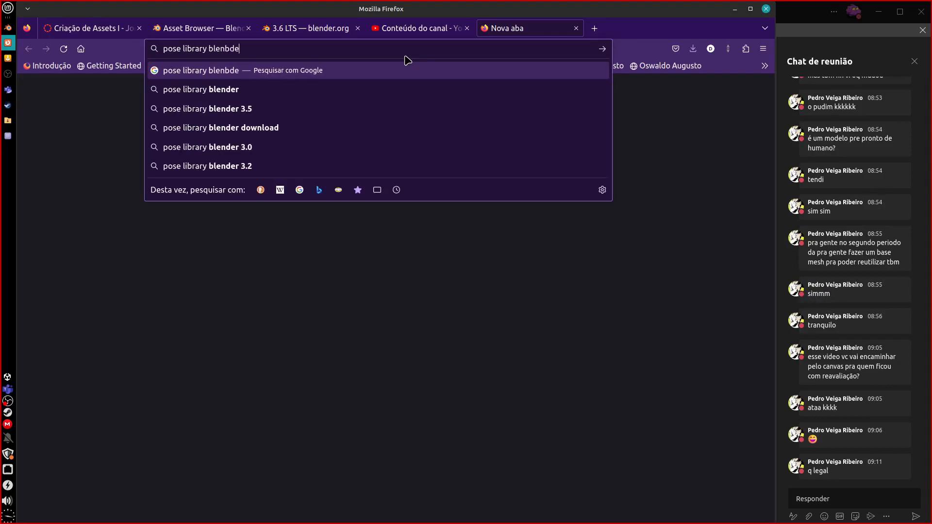
type("r")
key("Return")
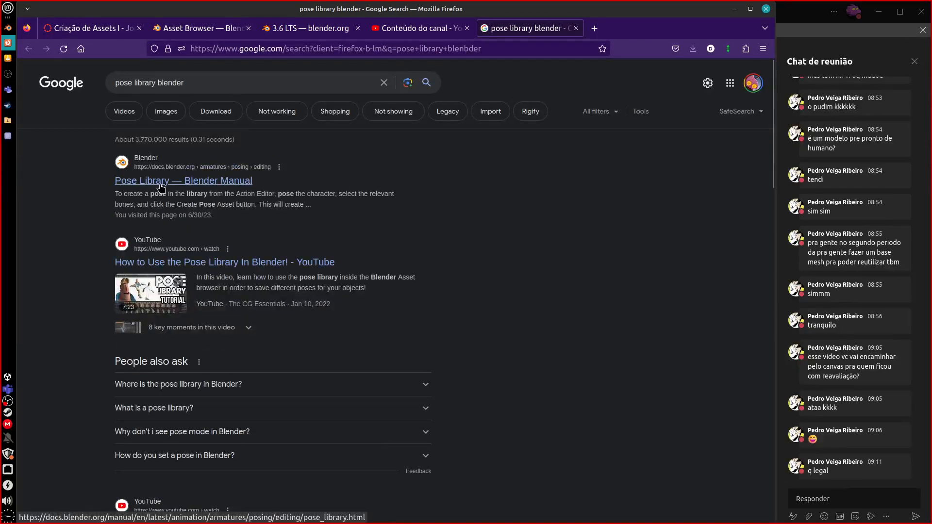
left_click(159, 186)
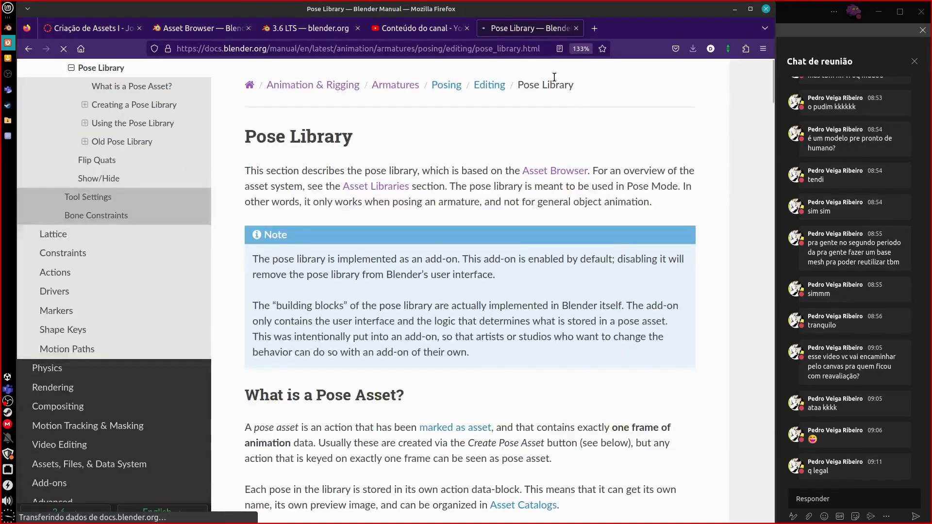
left_click_drag(522, 30, 437, 32)
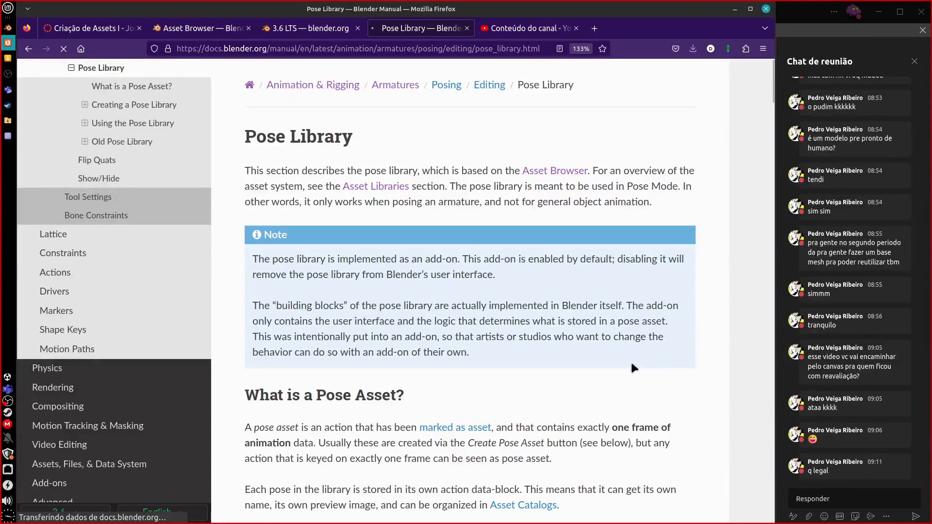
Review the Creating a Pose Library and Pose Creation via Action Editor sections with their example images
left_click_drag(771, 91, 770, 139)
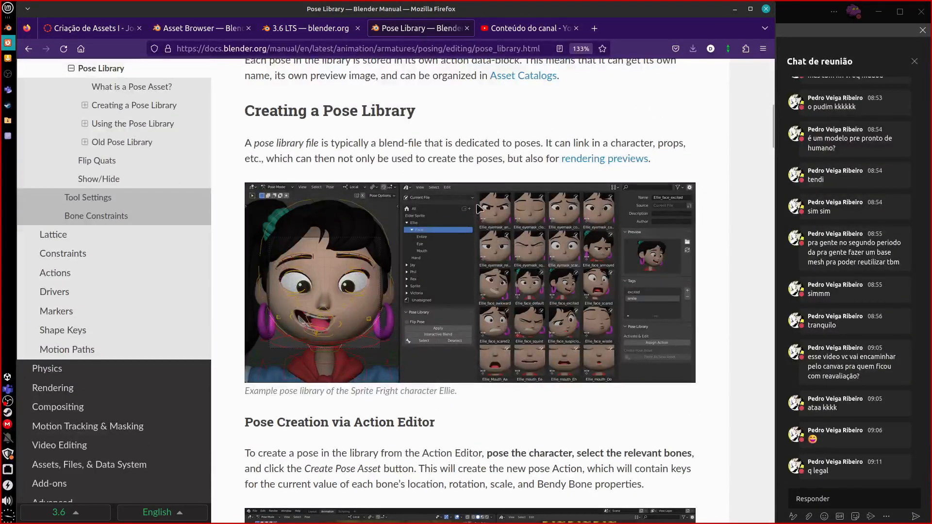
scroll(775, 138, "down", 7)
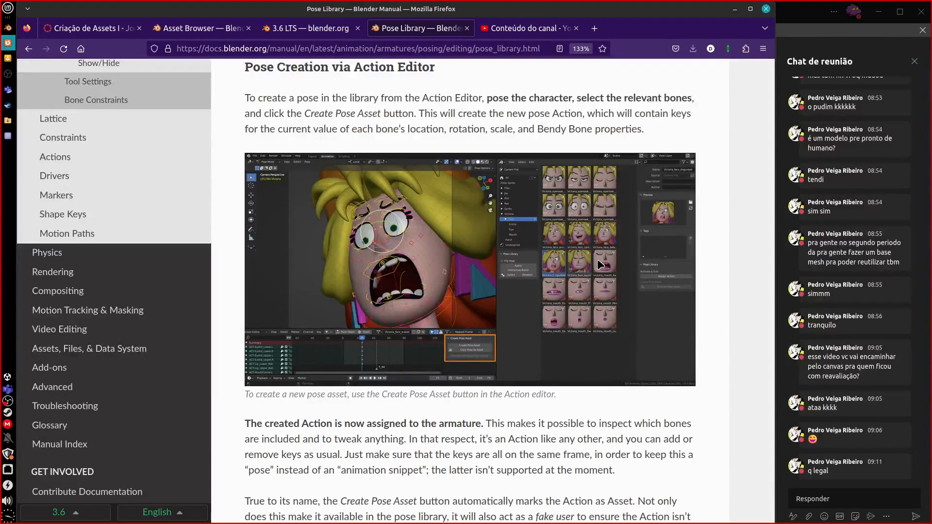
left_click_drag(772, 176, 763, 128)
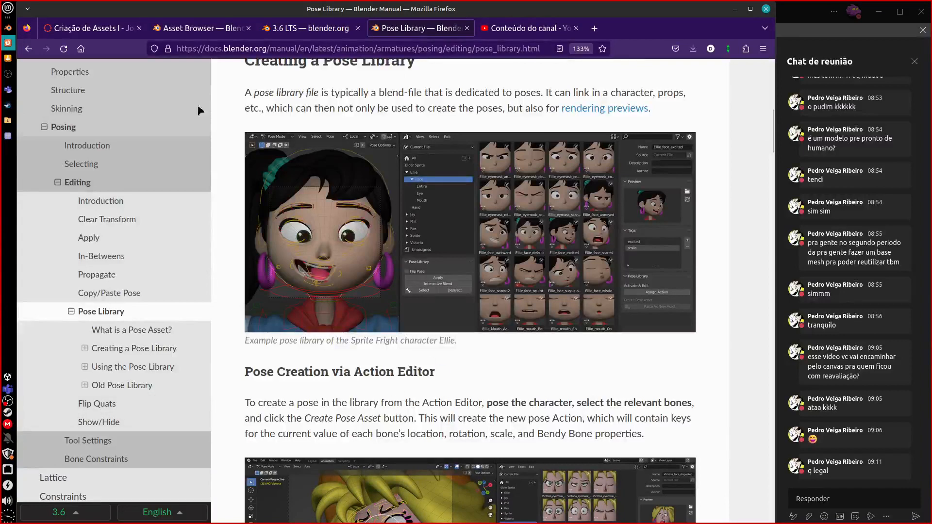
Return to Blender and switch the CraneRig armature from Object Mode to Pose Mode
left_click(8, 38)
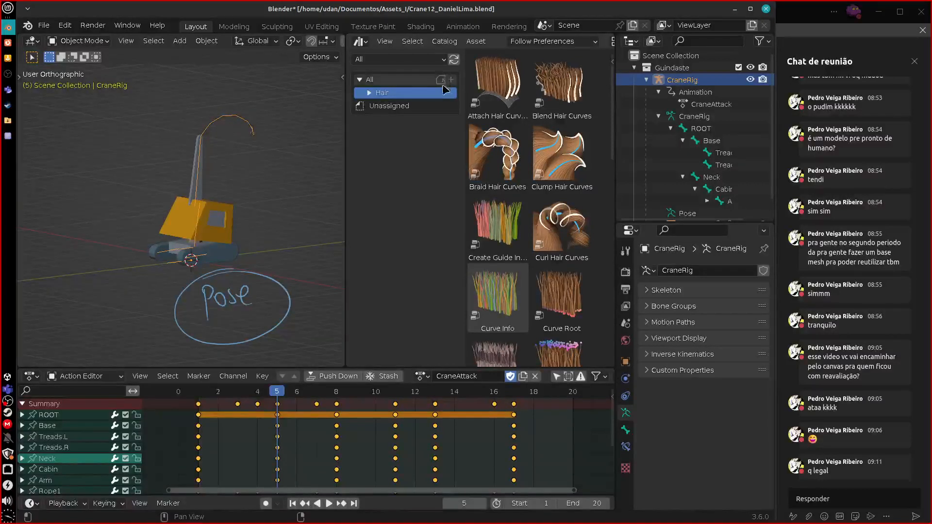
left_click(444, 41)
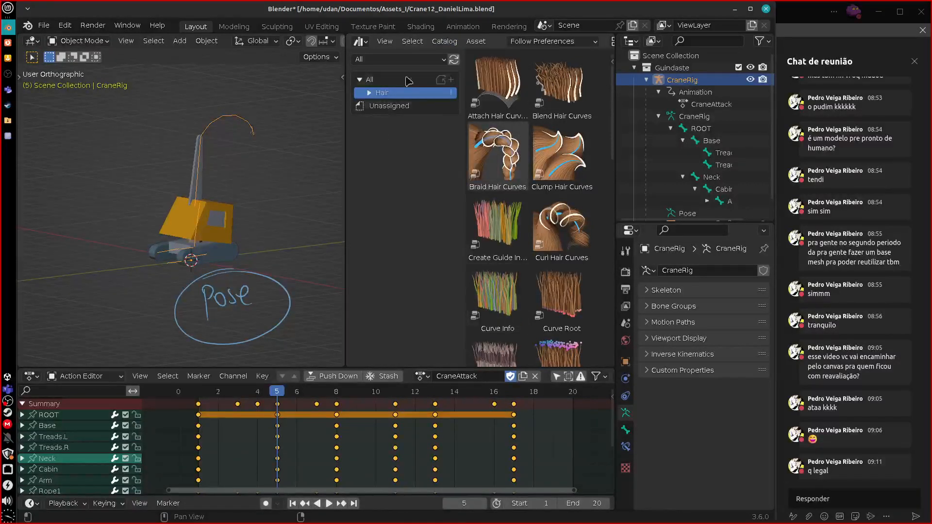
left_click(99, 43)
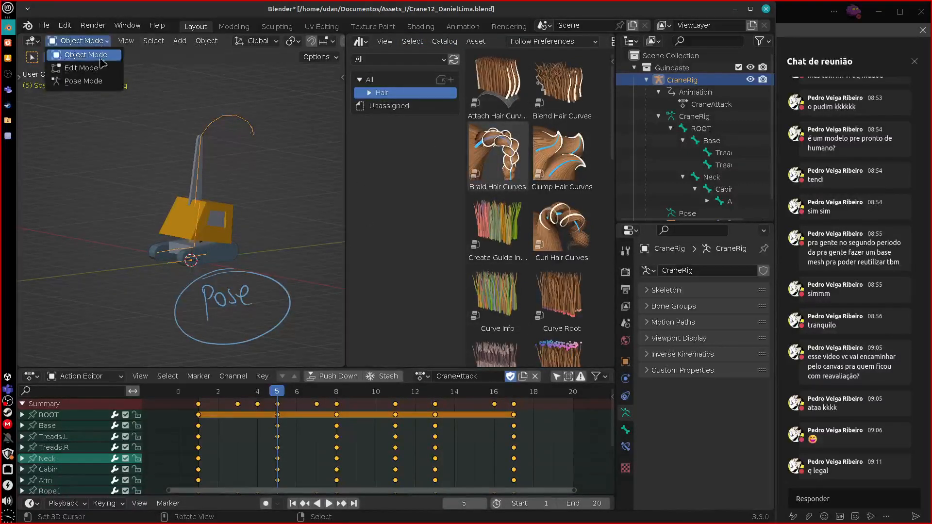
left_click(104, 83)
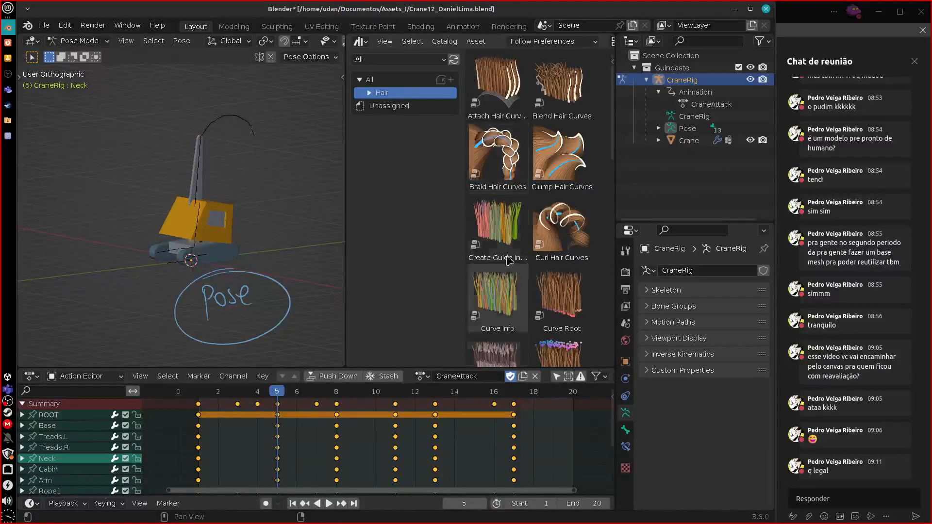
Compare the assets shown by the Asset Browser's All and Unassigned catalogs
left_click(388, 80)
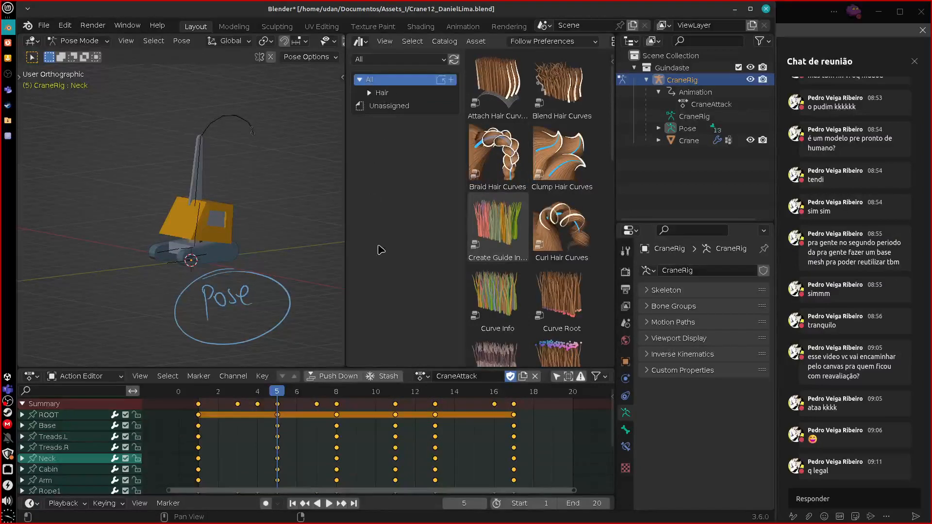
left_click(397, 107)
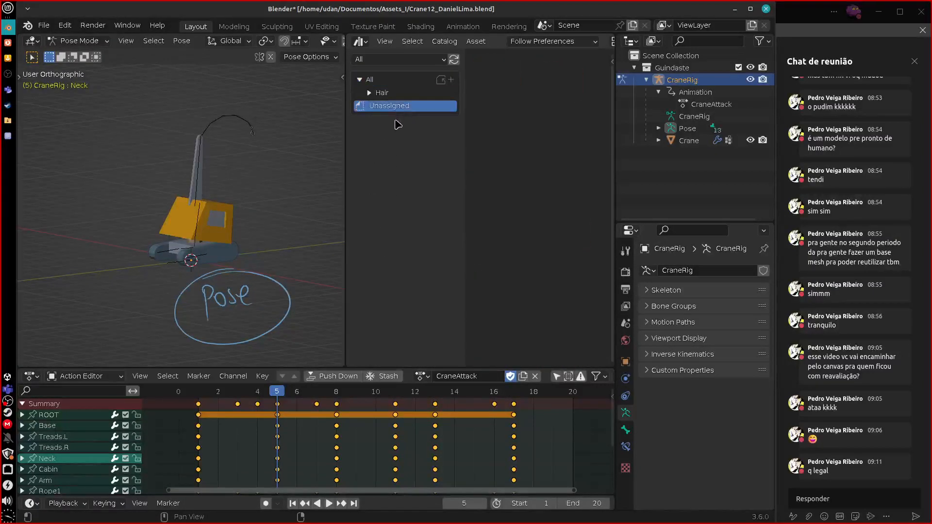
left_click(383, 79)
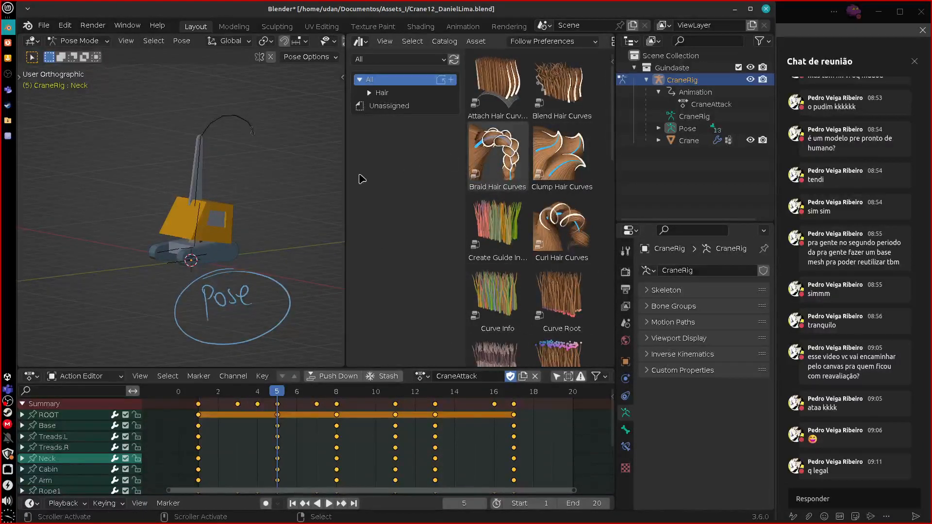
Widen the Asset Browser by narrowing the 3D viewport and the Outliner and Properties areas
left_click_drag(344, 180, 301, 181)
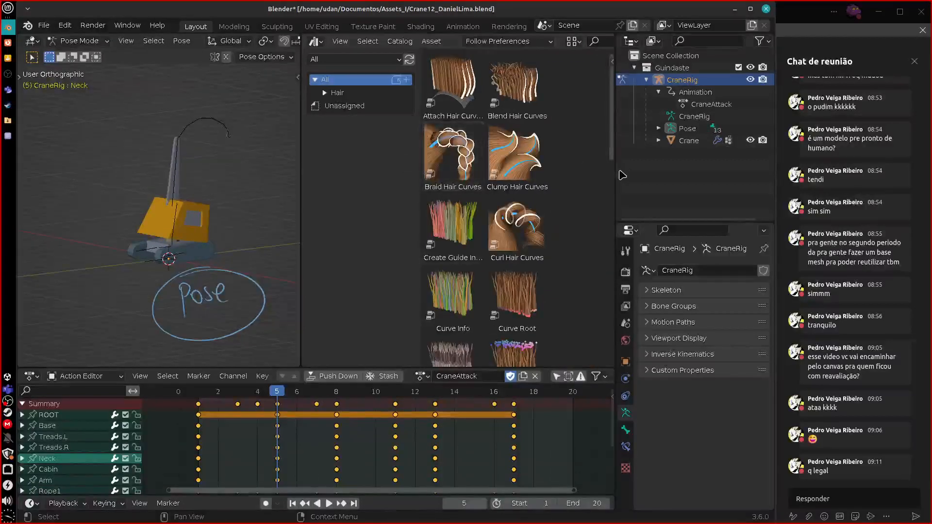
left_click_drag(615, 173, 752, 185)
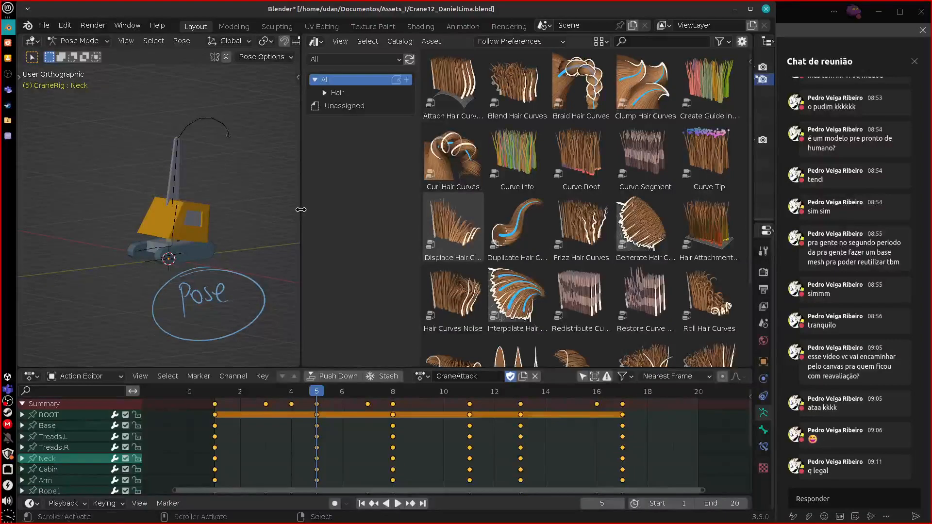
left_click_drag(301, 210, 308, 209)
View the Current File asset library, and return the Asset Browser to the All library
left_click(403, 61)
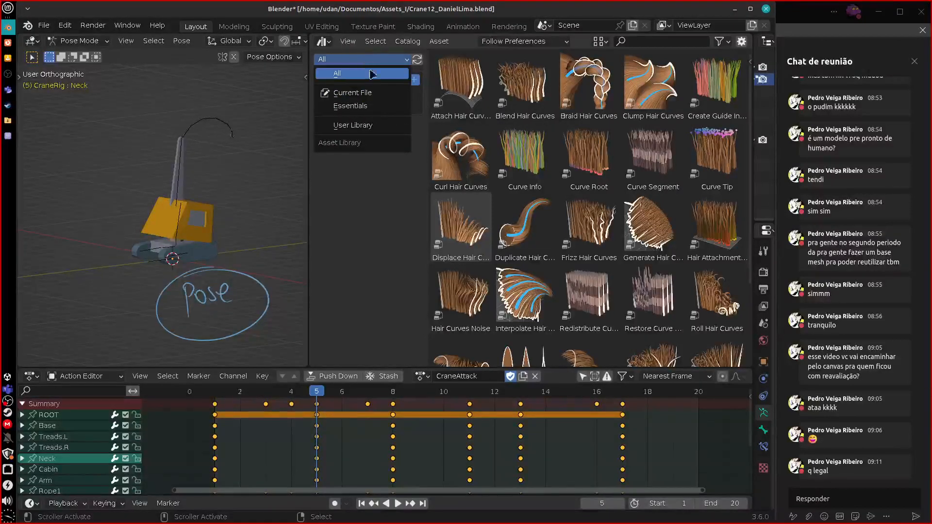
left_click(371, 97)
left_click(361, 59)
left_click(340, 71)
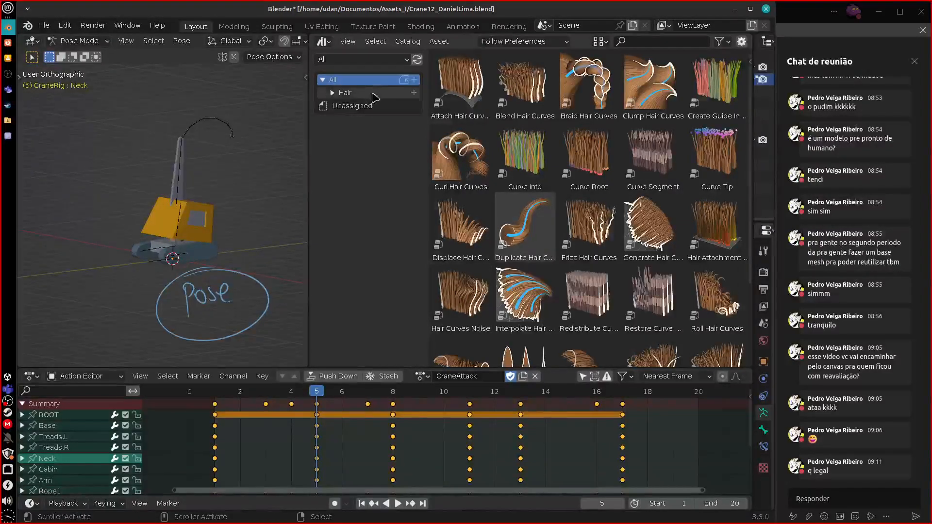
Examine the editing options offered for the Hair catalog, and reselect the All catalog
right_click(373, 95)
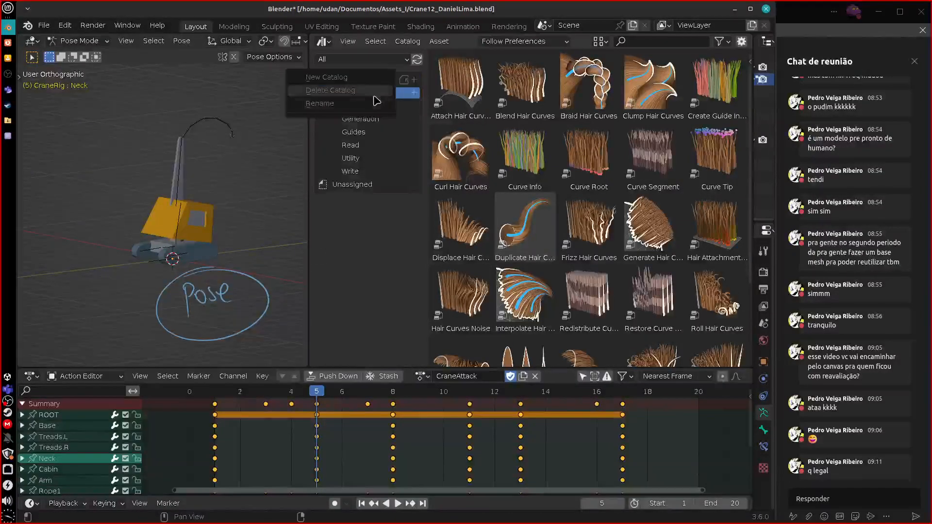
right_click(373, 95)
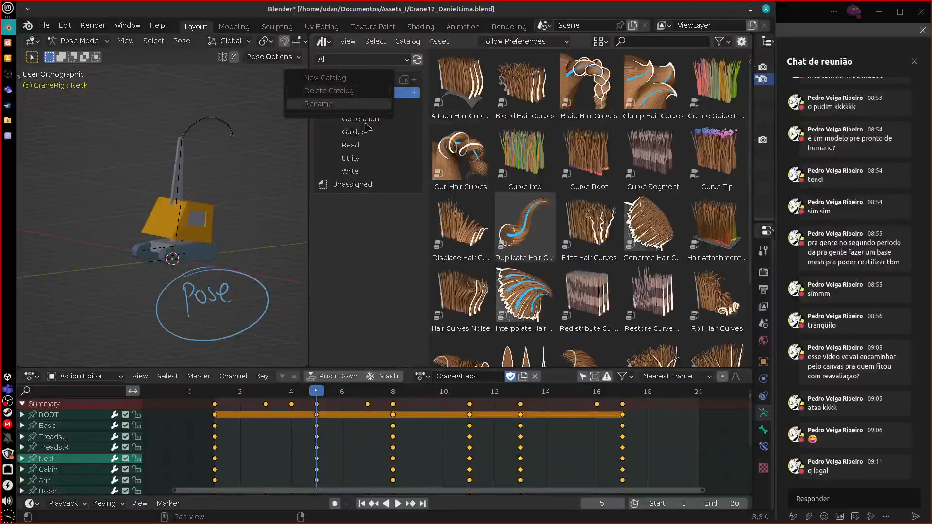
left_click(332, 92)
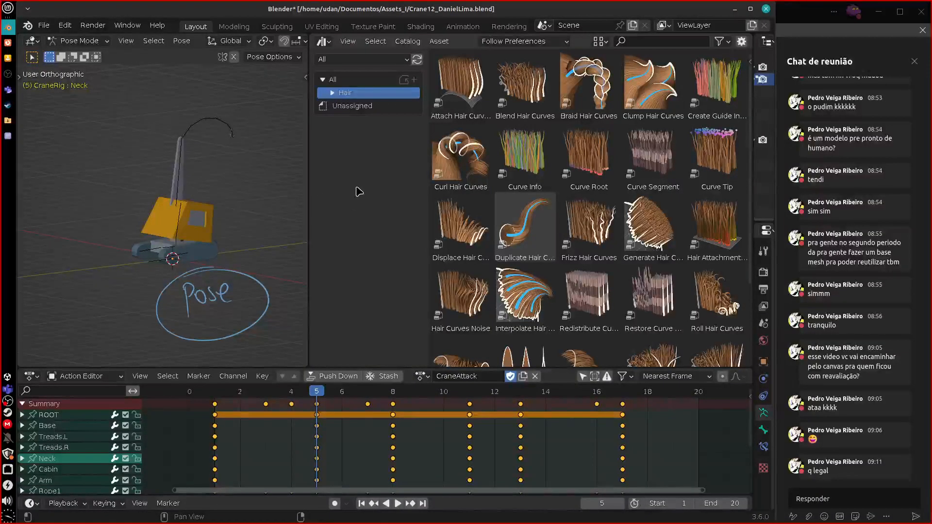
left_click(341, 80)
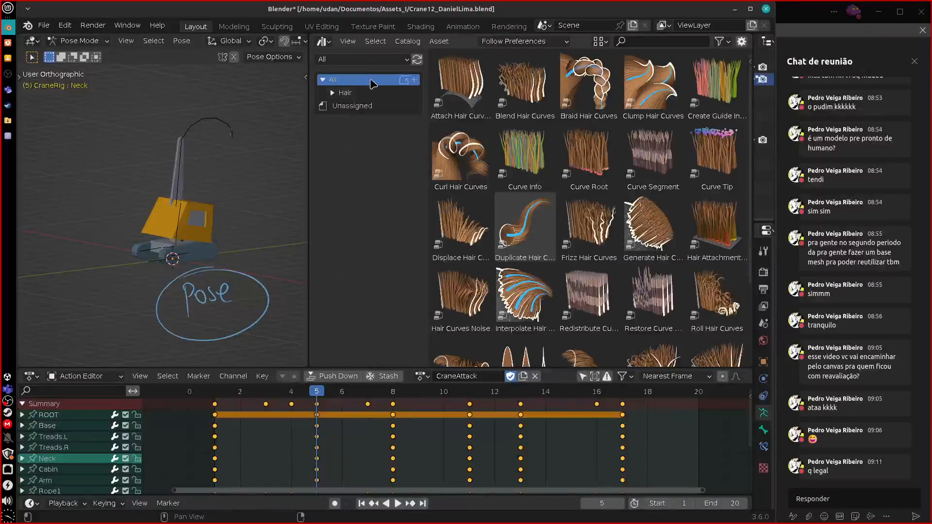
Display the Essentials, Current File and User Library asset libraries one after another
left_click(358, 59)
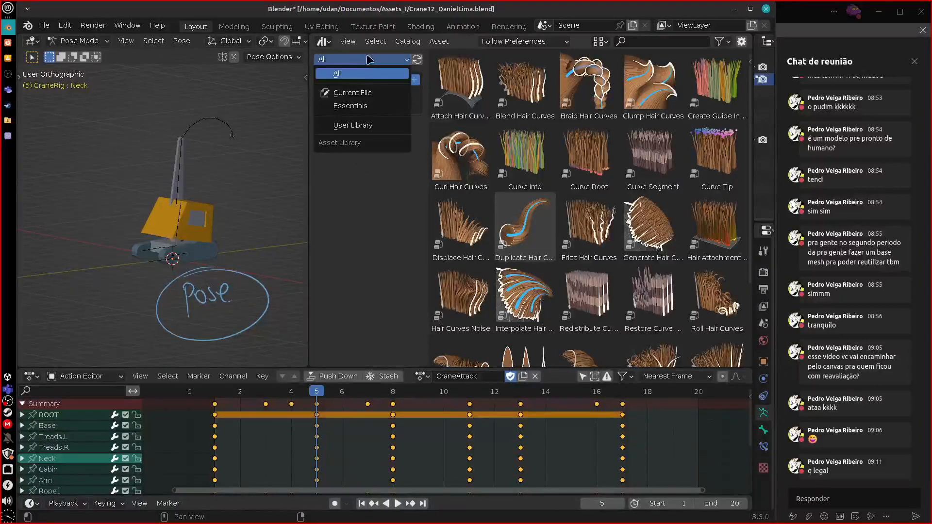
left_click(359, 107)
left_click(361, 59)
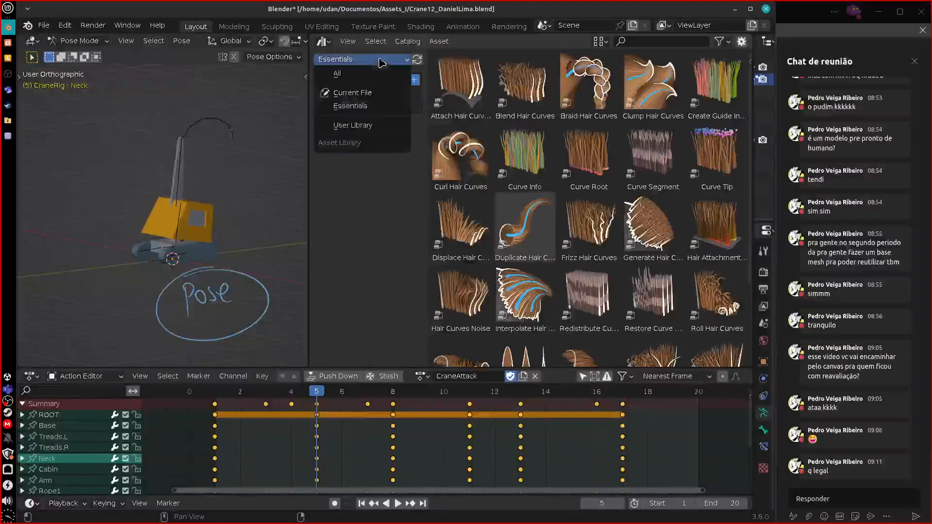
left_click(361, 92)
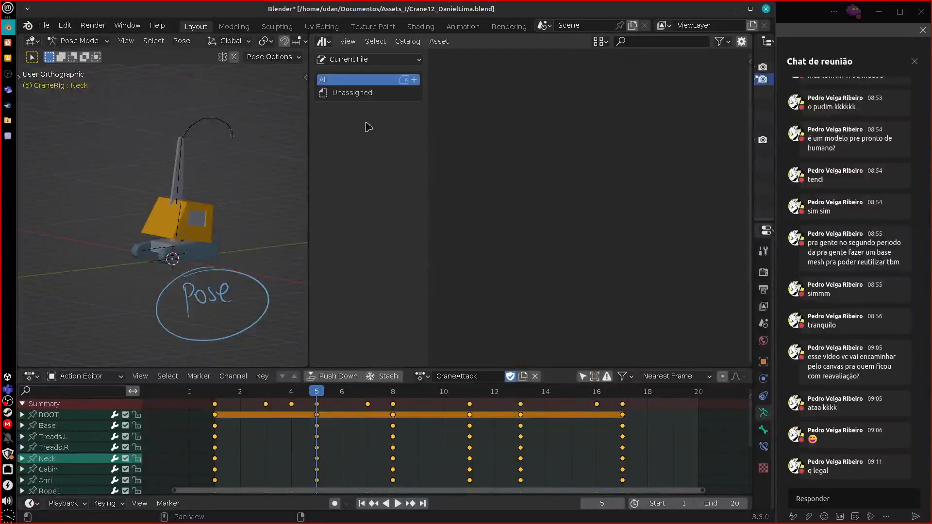
left_click(374, 59)
left_click(374, 126)
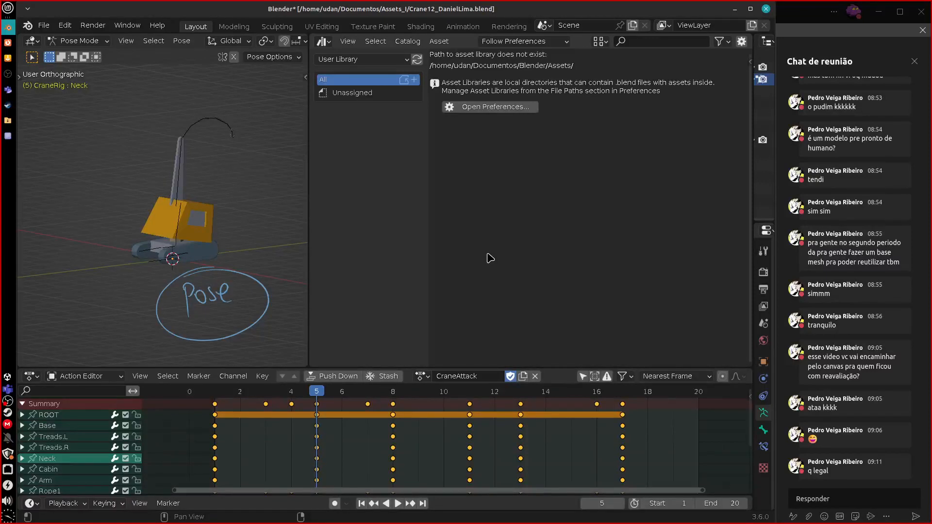
Recheck the User Library and Essentials libraries, and set the Asset Browser to the Current File library
left_click(379, 59)
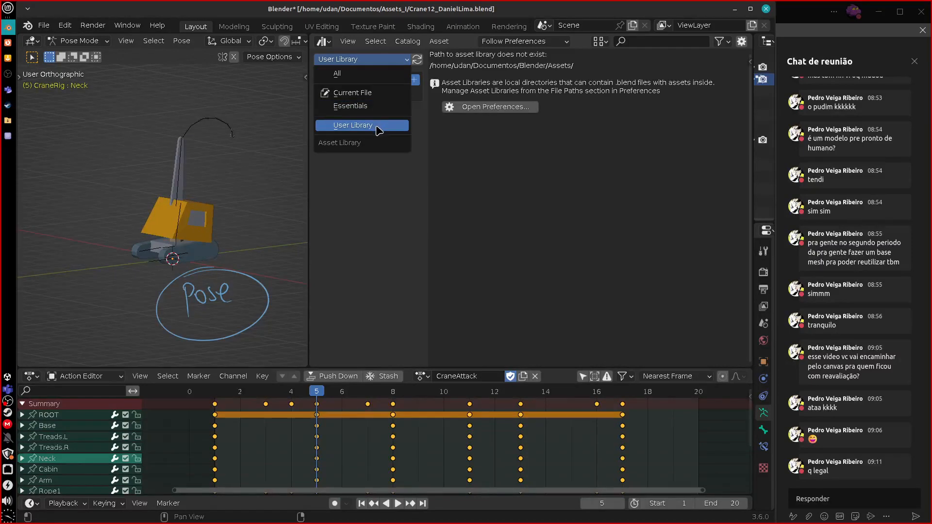
left_click(376, 125)
left_click(382, 60)
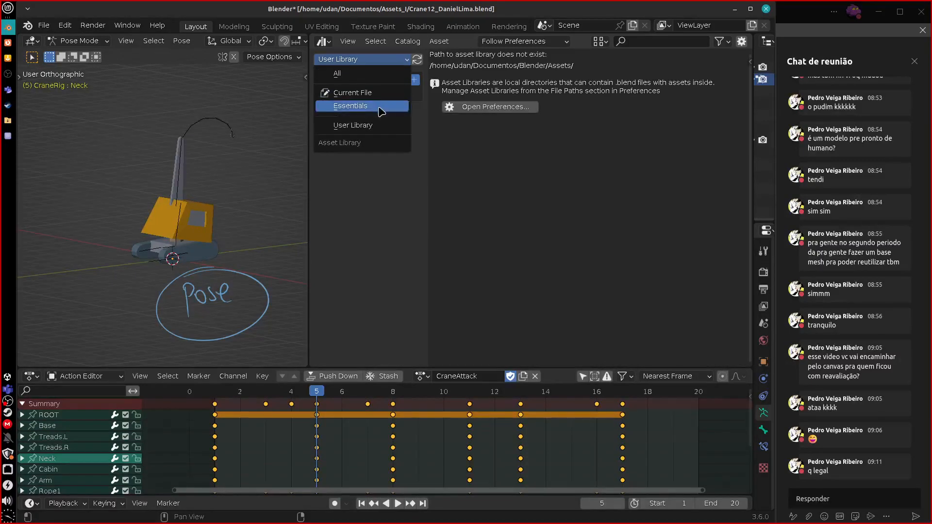
left_click(380, 106)
left_click(382, 60)
left_click(381, 60)
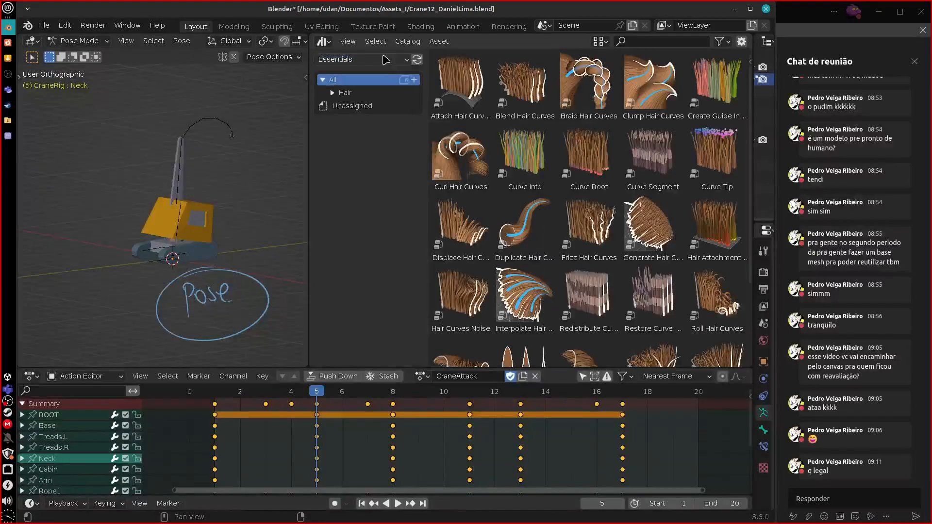
left_click(382, 59)
left_click(352, 92)
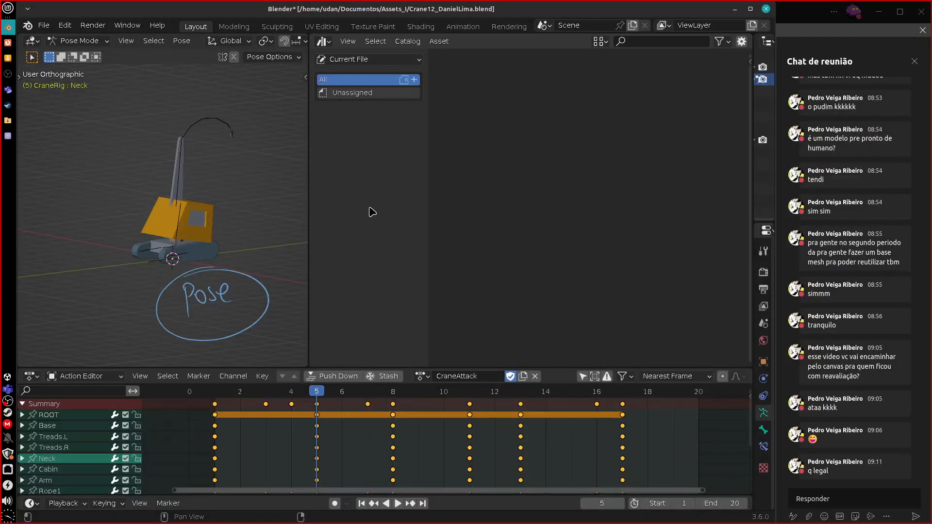
Create a catalog named PoseGuindaste under All in the Current File library
left_click(414, 80)
double_click(350, 92)
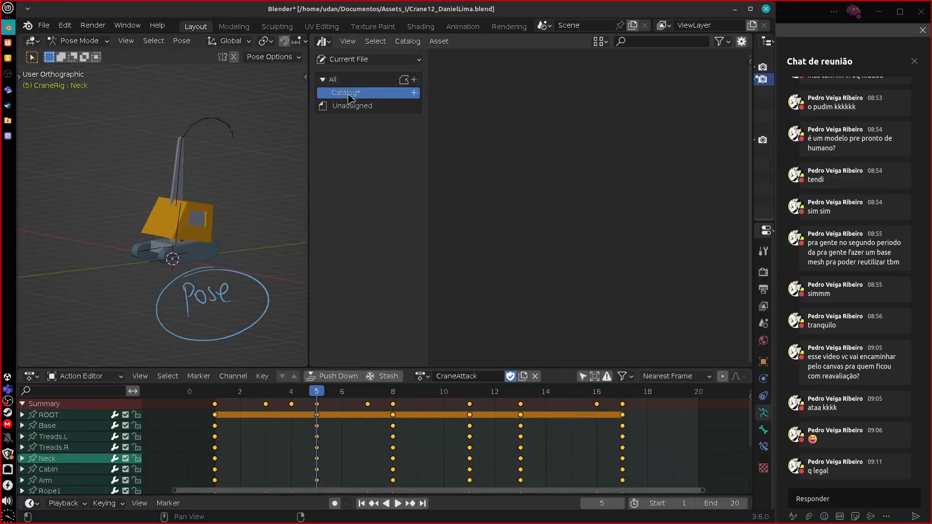
type("PoseGuindaste")
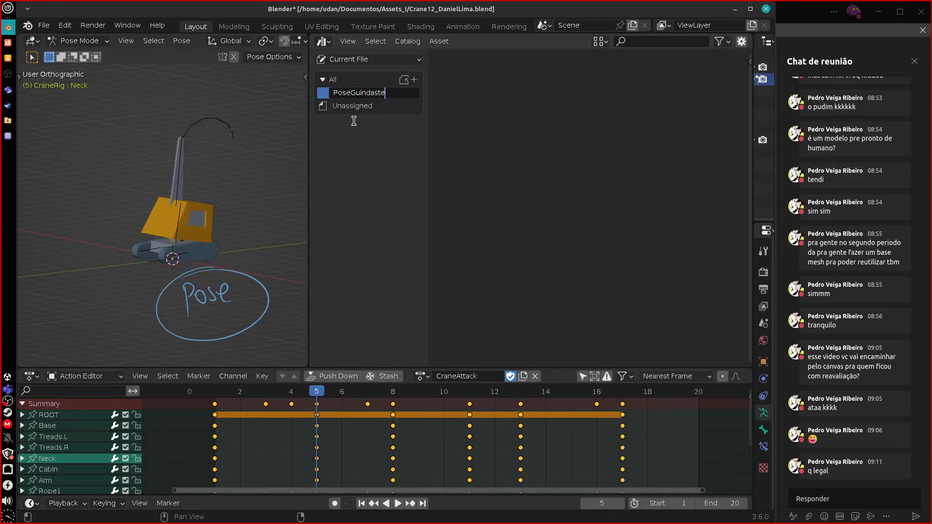
key("Return")
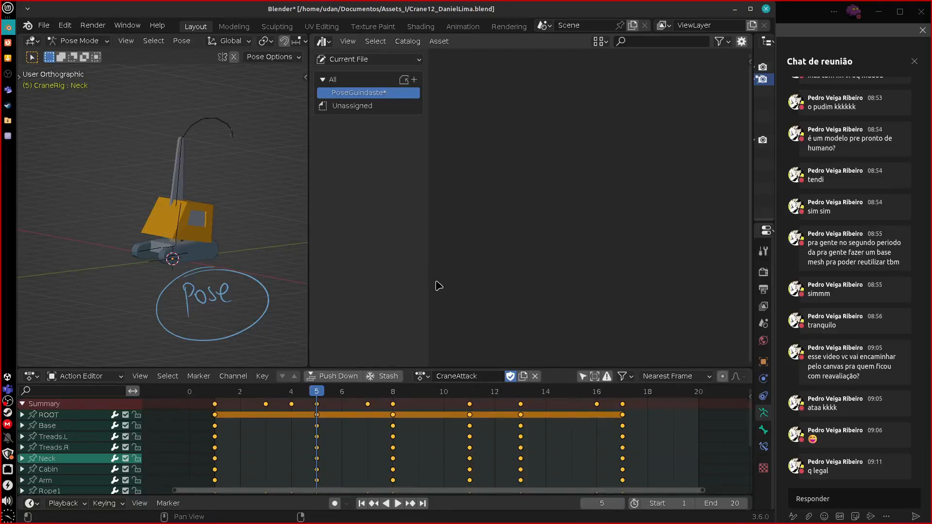
Check the available catalog and asset commands, and save the asset catalogs
left_click(407, 40)
mouse_move(438, 41)
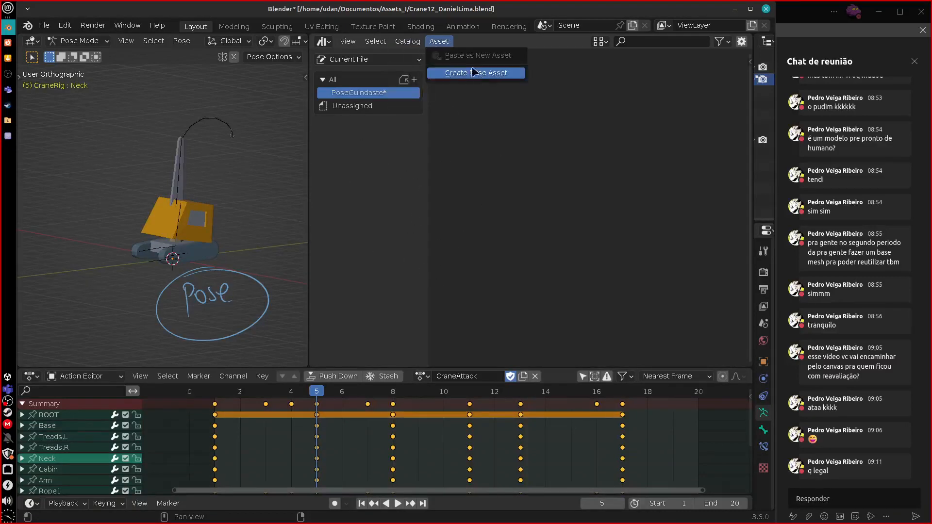
mouse_move(406, 42)
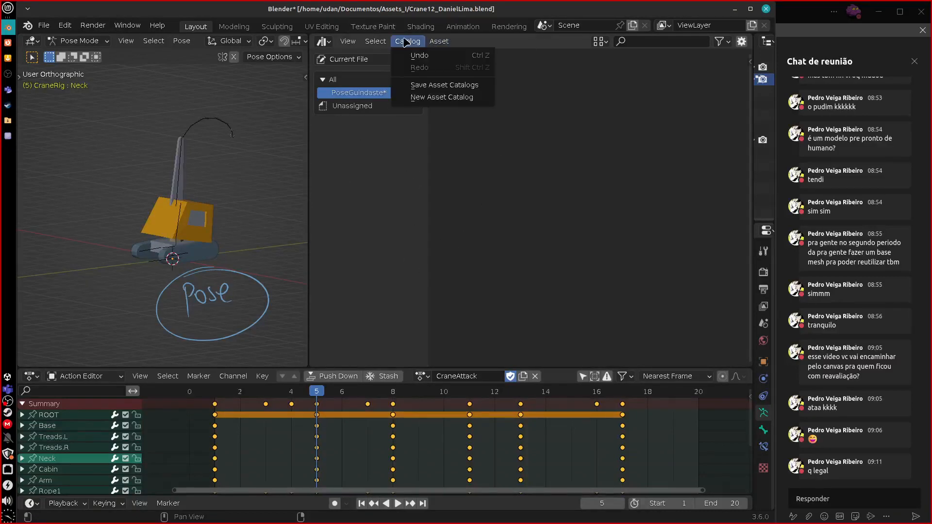
left_click(482, 85)
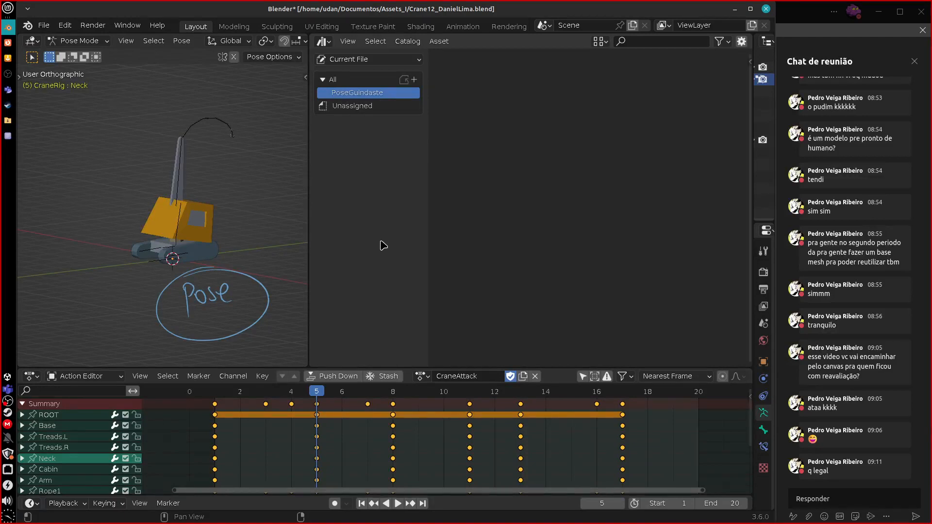
Select the crane's rope bones from Rope1 through the Hook bone, and look over the Pose commands
left_click(188, 133)
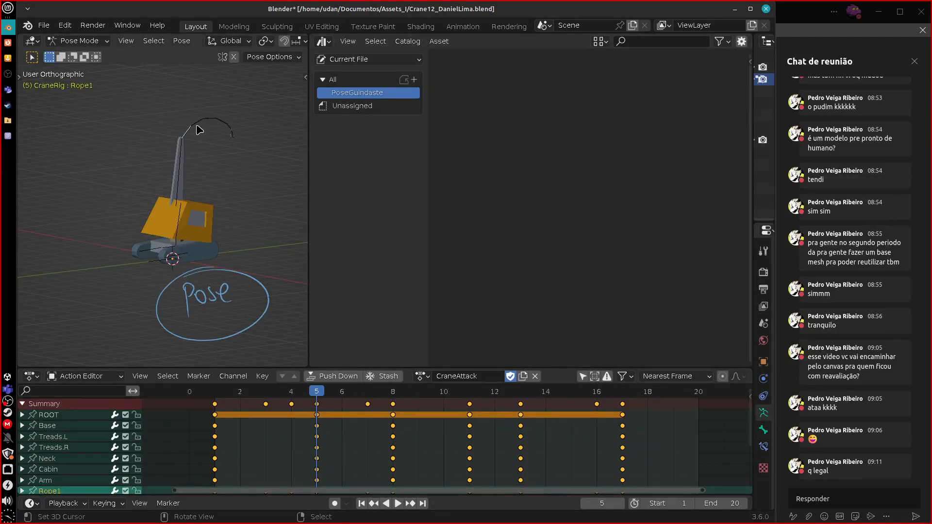
left_click(208, 125, "shift")
left_click(231, 134, "shift")
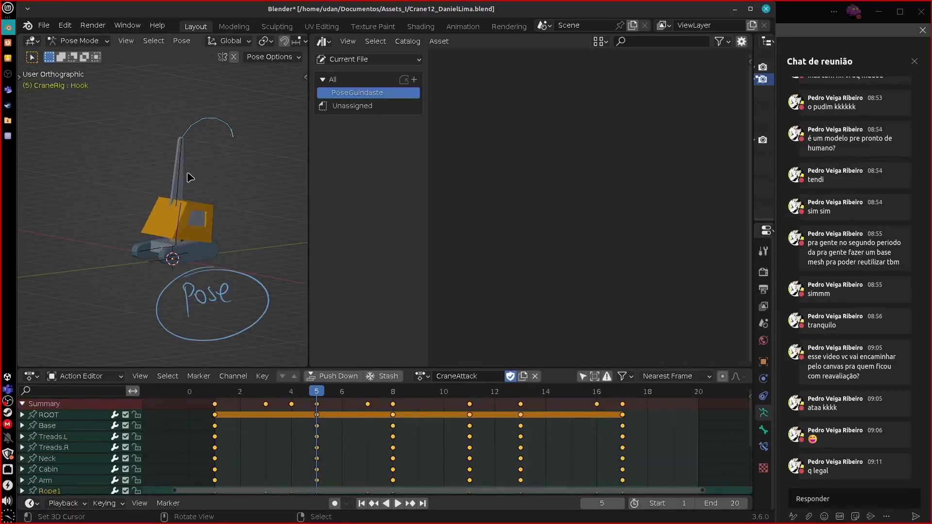
left_click(189, 43)
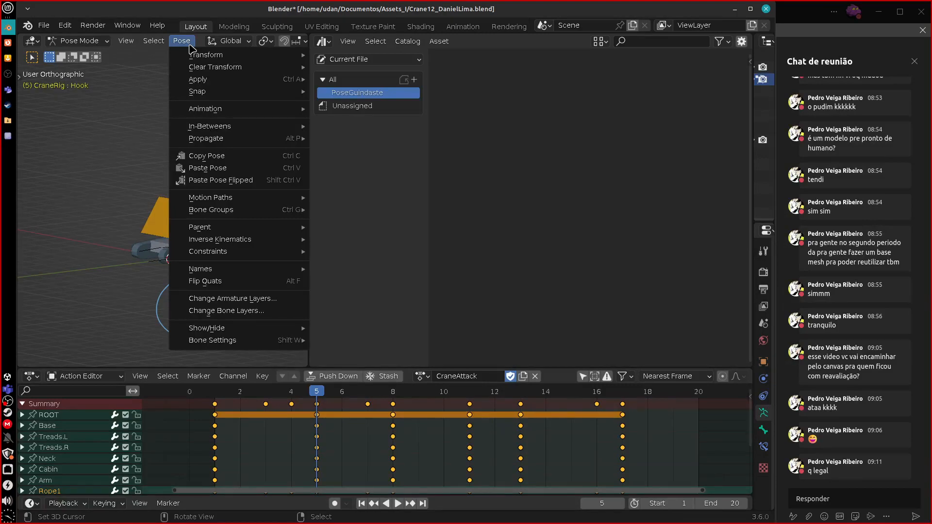
Switch to the browser and read how to use the pose library from the Asset Browser in the Pose Library manual page
left_click(8, 42)
scroll(761, 233, "down", 10)
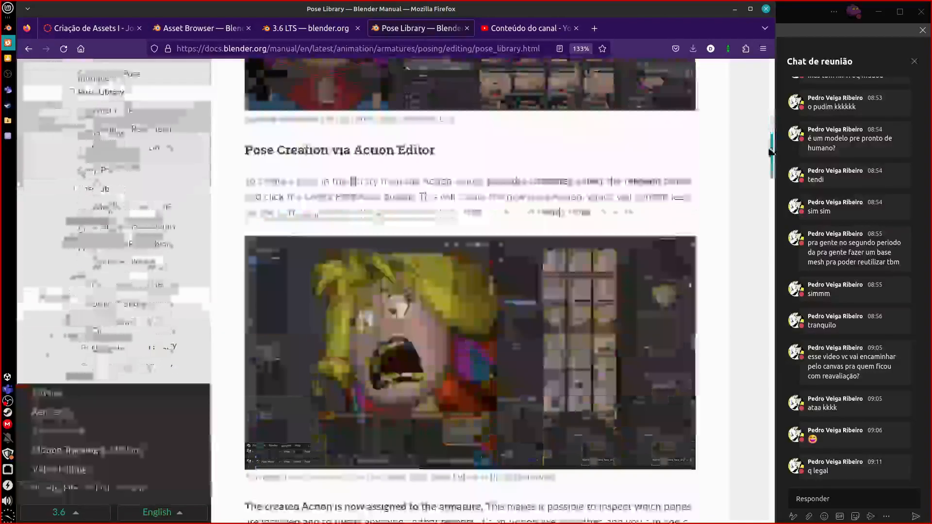
scroll(761, 232, "down", 10)
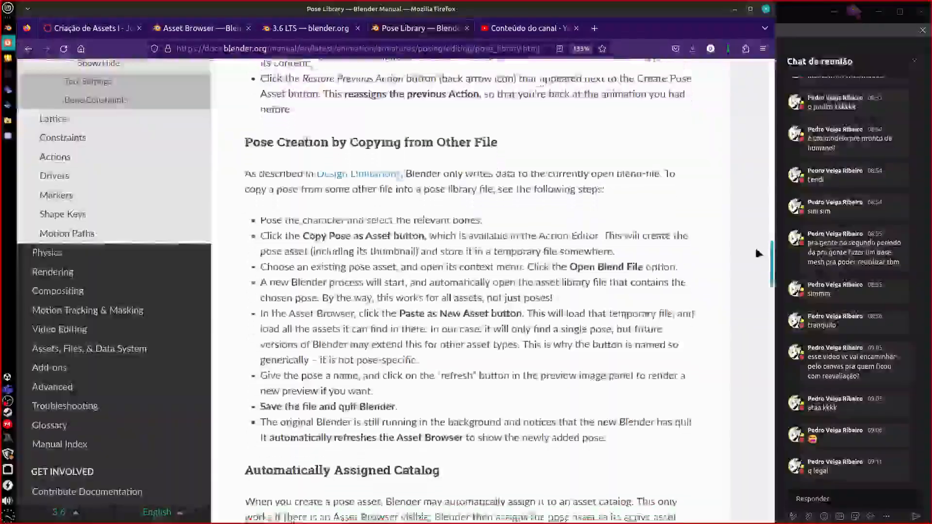
scroll(752, 291, "down", 10)
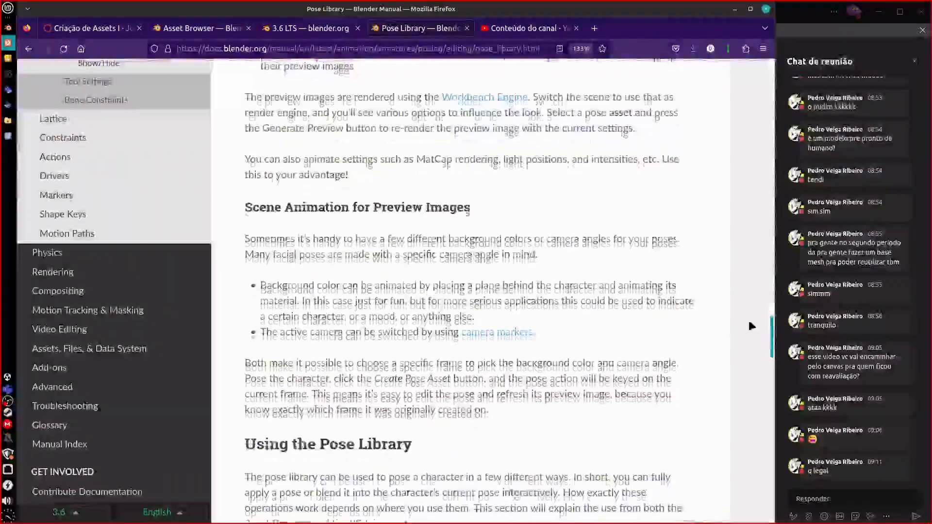
scroll(751, 348, "down", 3)
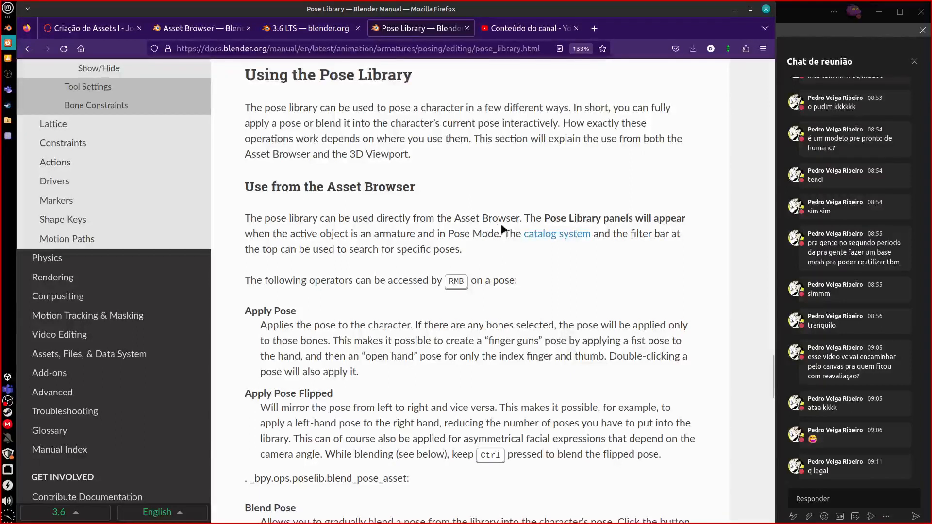
left_click_drag(543, 220, 591, 227)
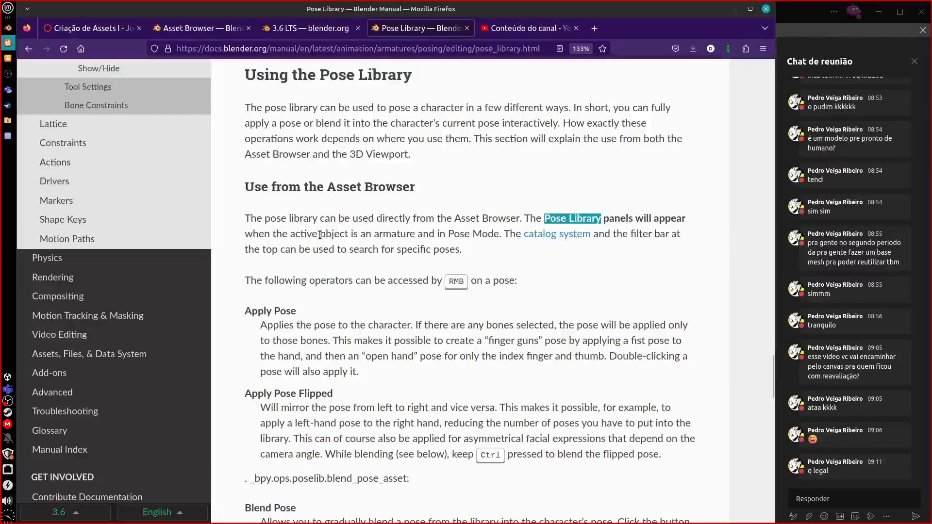
left_click_drag(320, 235, 500, 235)
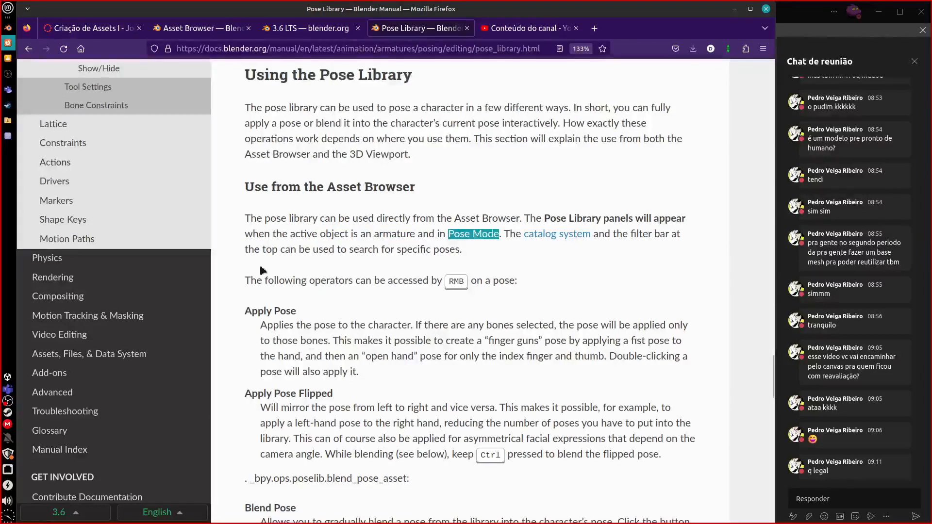
Return to Blender, widen the 3D viewport, and create a pose asset from the selected rope bones in the PoseGuindaste catalog
key("alt+Tab")
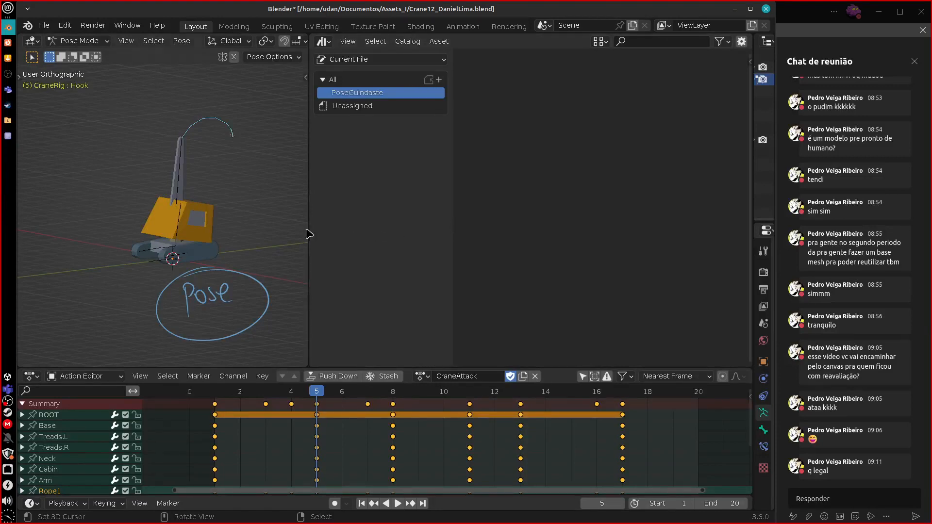
left_click_drag(309, 228, 344, 227)
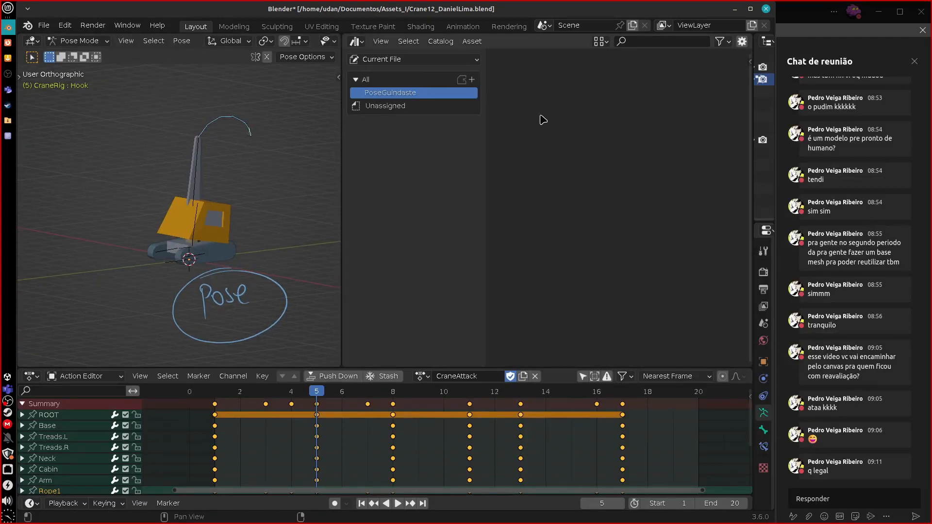
left_click(471, 41)
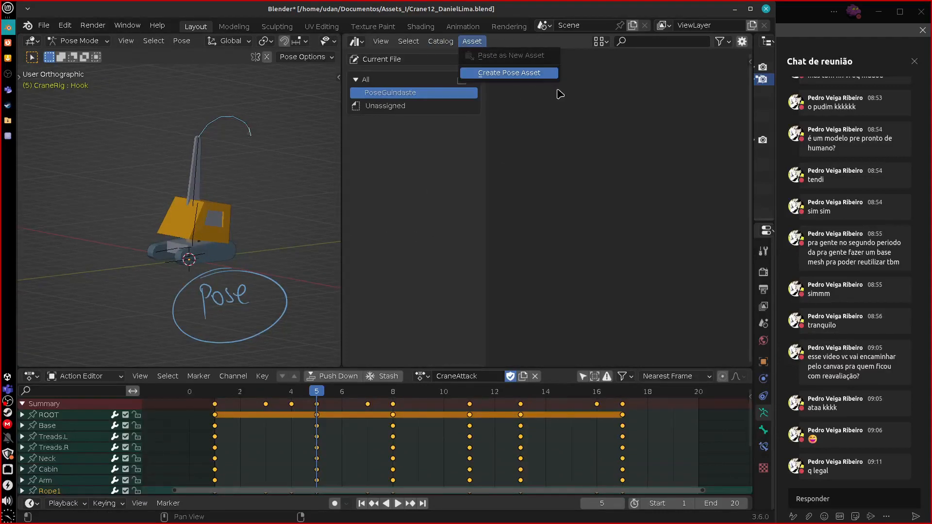
left_click(523, 74)
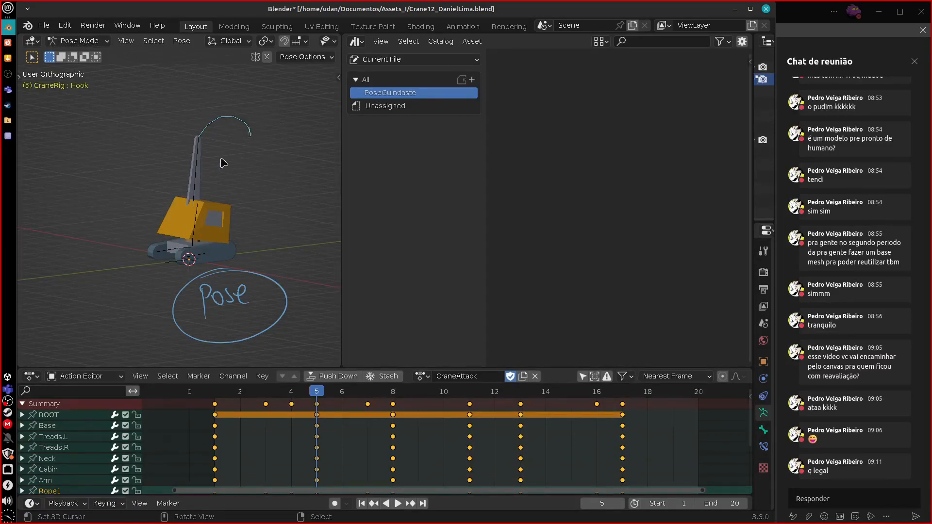
left_click(473, 42)
left_click(544, 76)
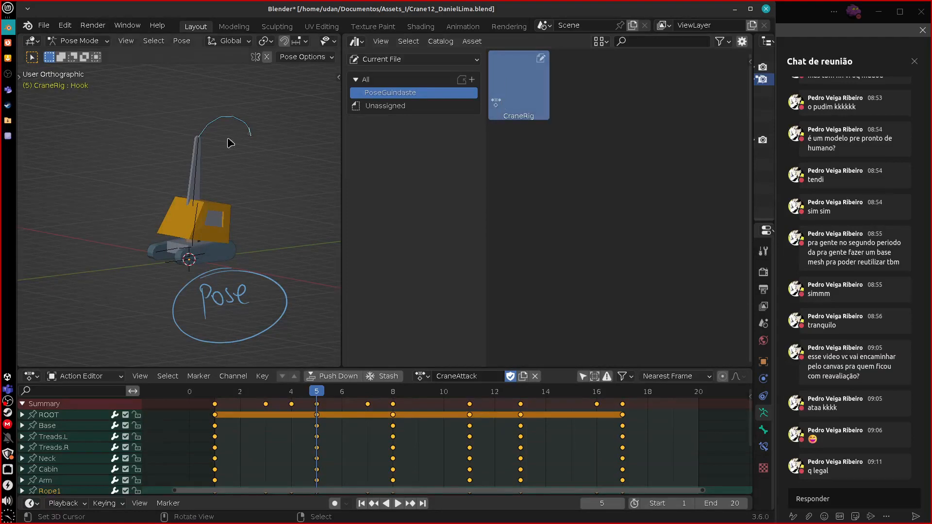
Unlink the CraneAttack action and clear the user transforms of all the crane rig's bones
left_click(535, 377)
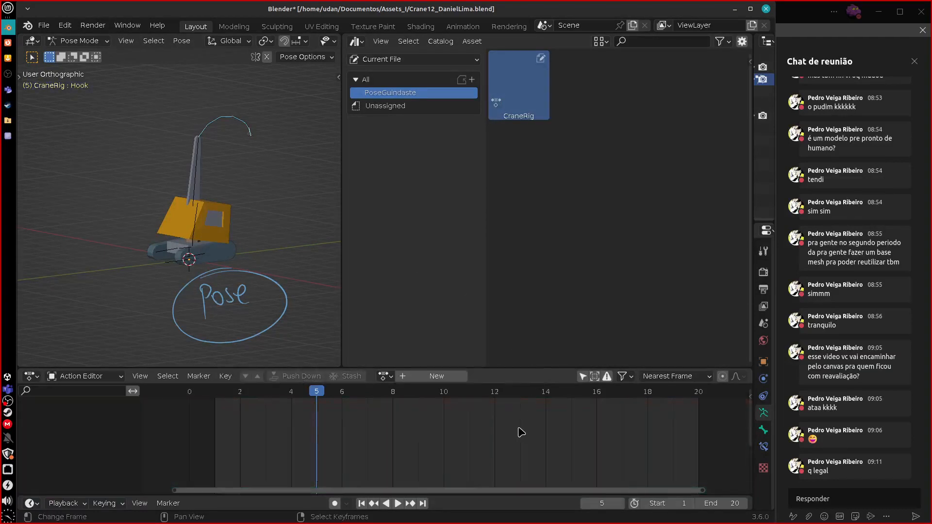
key("a")
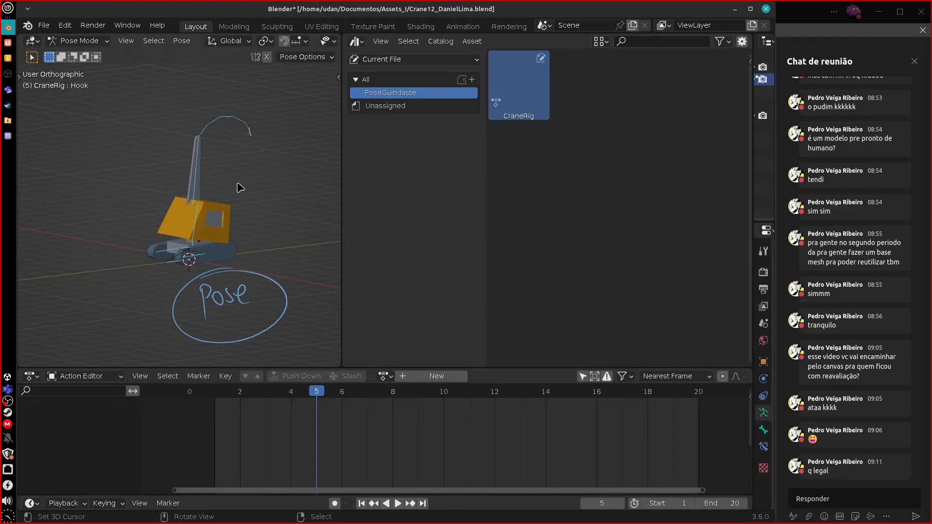
right_click(240, 188)
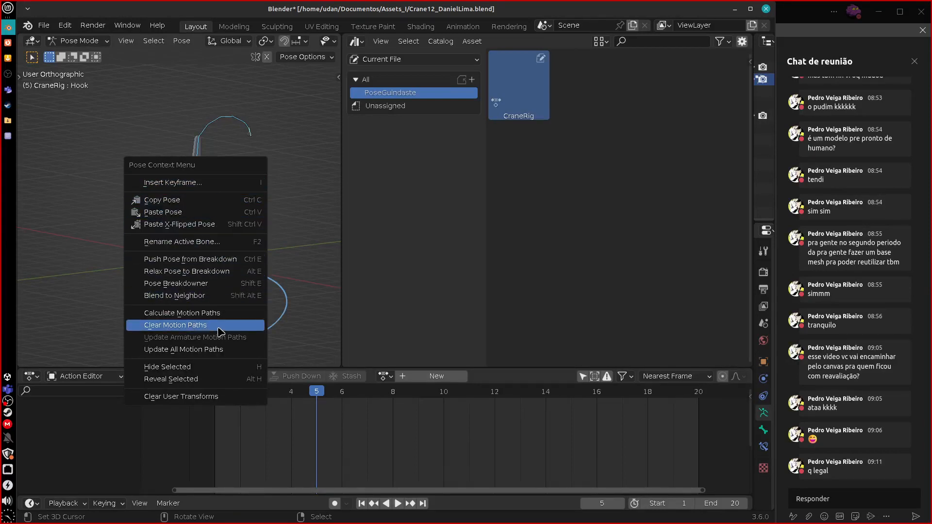
left_click(222, 396)
Create a new action for the rig and apply the CraneRig pose asset to the Rope1 bone only
left_click(145, 171)
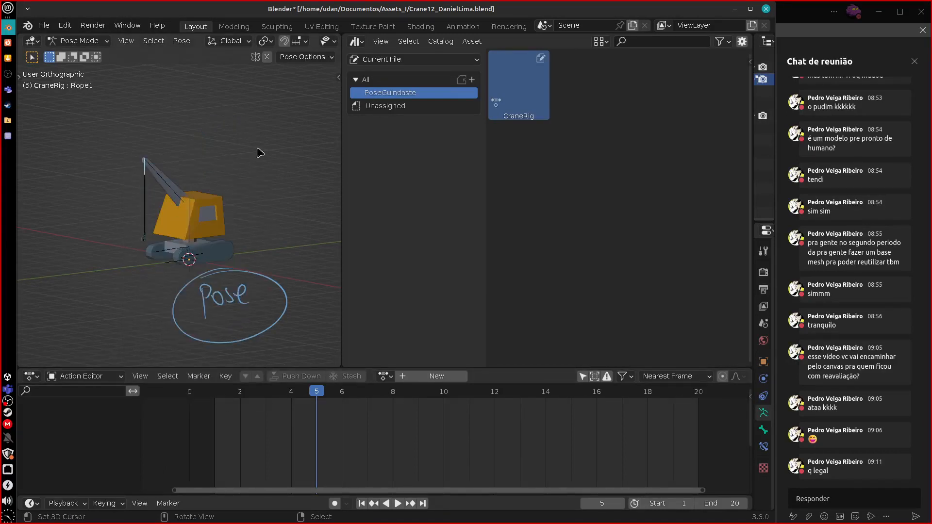
left_click_drag(523, 83, 432, 383)
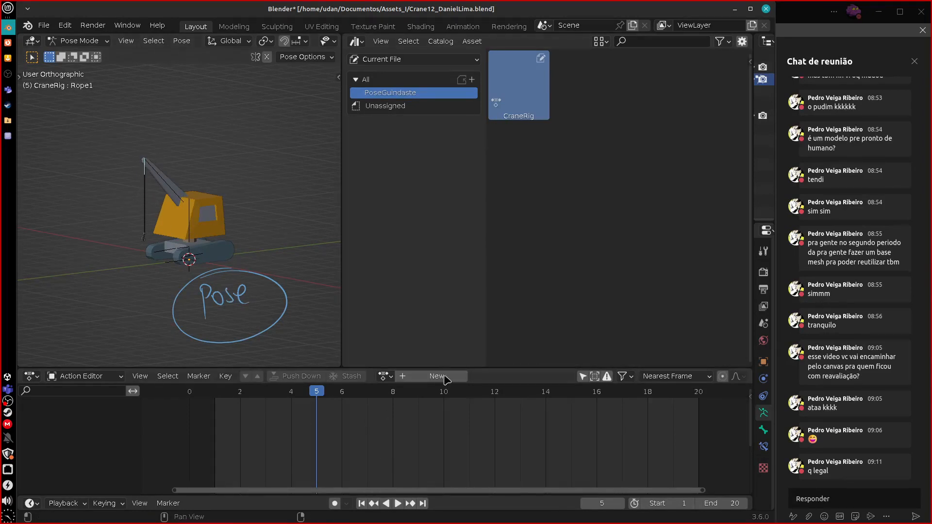
left_click(437, 376)
mouse_move(520, 78)
left_mouse_down()
mouse_move(153, 172)
mouse_move(215, 269)
mouse_move(301, 445)
mouse_move(349, 424)
mouse_move(498, 175)
mouse_move(524, 94)
left_mouse_up()
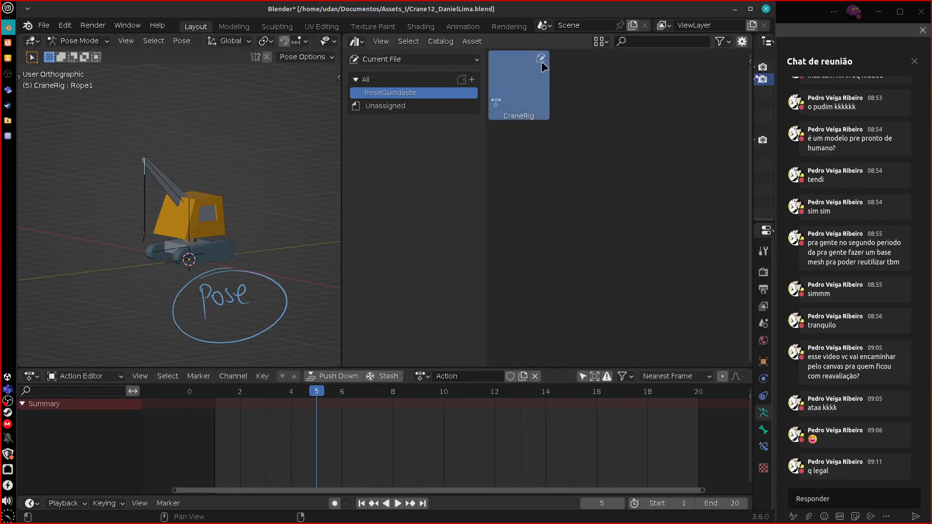
double_click(518, 104)
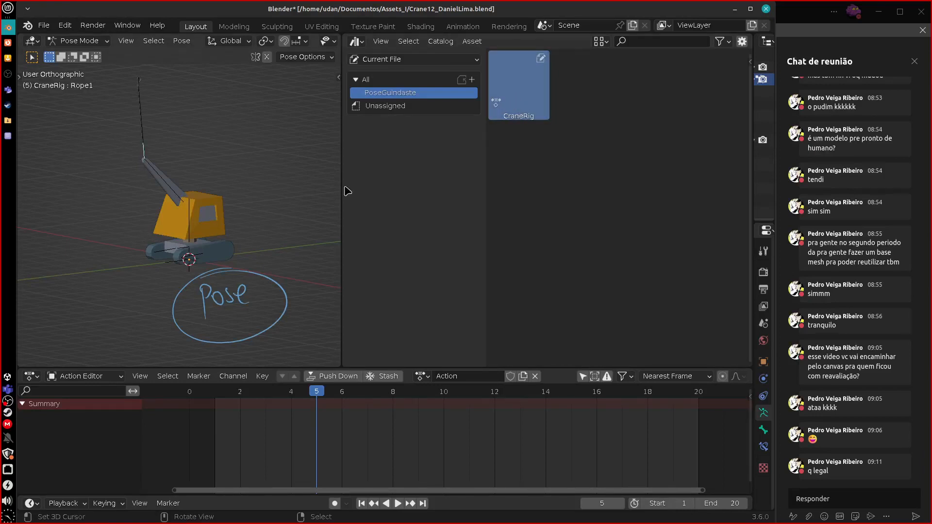
Select the whole chain of rope bones, apply the CraneRig pose asset to it, and adjust the viewport and catalog list widths
left_click(147, 137)
left_click_drag(114, 63, 182, 159)
double_click(524, 90)
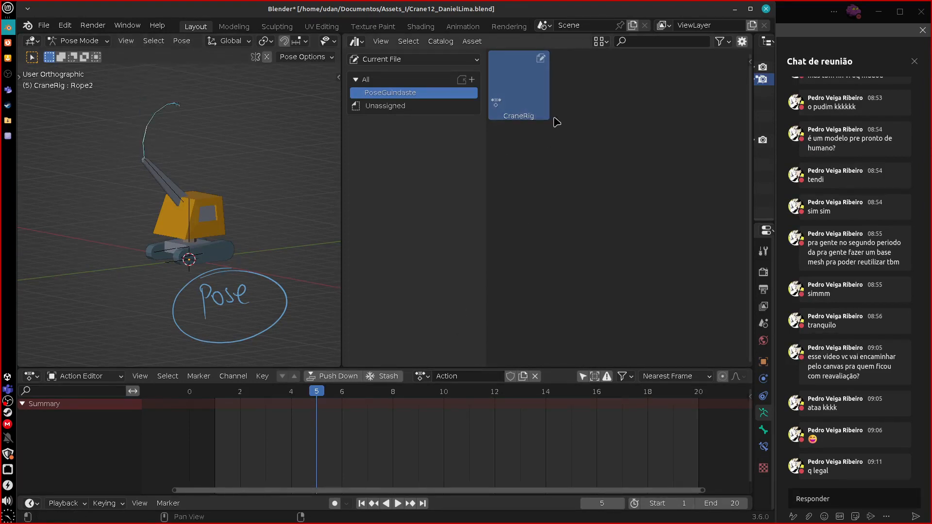
mouse_move(523, 88)
left_mouse_down()
mouse_move(169, 219)
mouse_move(143, 133)
mouse_move(262, 165)
mouse_move(526, 99)
left_mouse_up()
left_click_drag(343, 206, 357, 205)
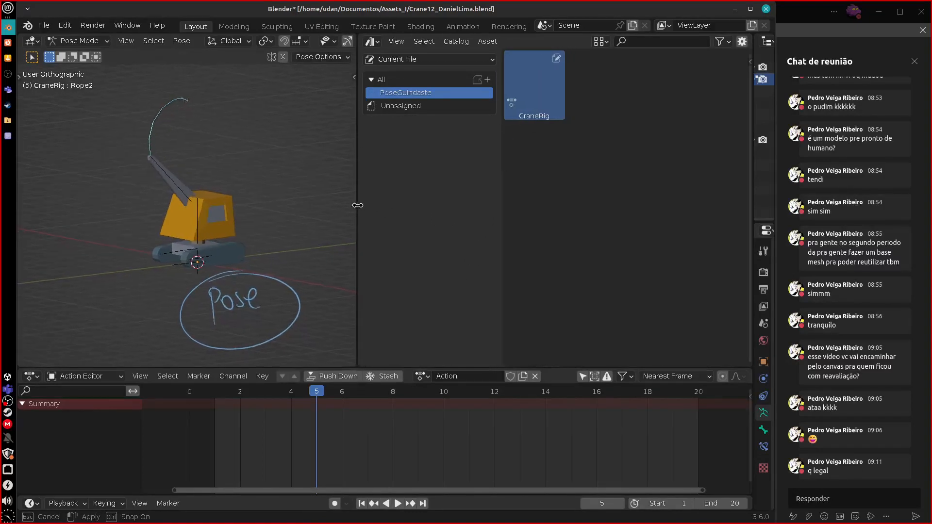
left_click_drag(499, 223, 459, 218)
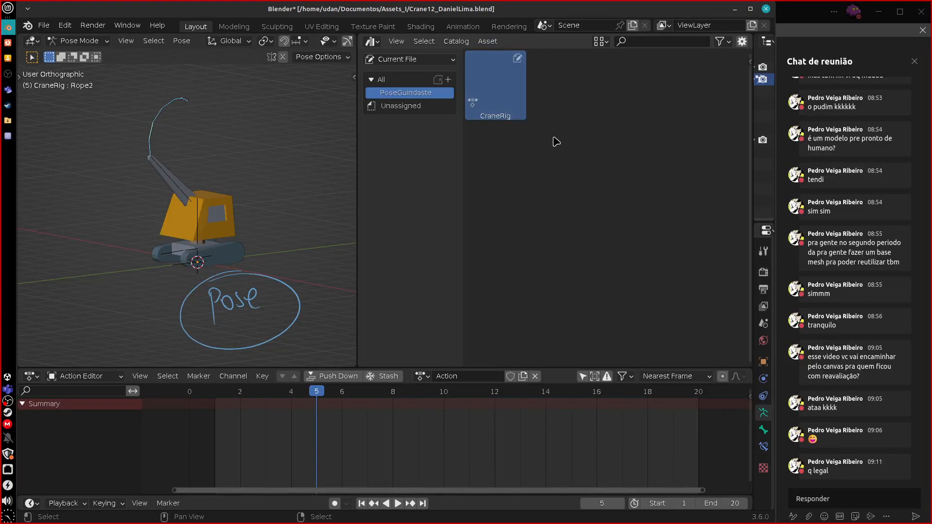
Load the CraneRig pose action in the Action Editor and rename it CraneHook
left_click(427, 377)
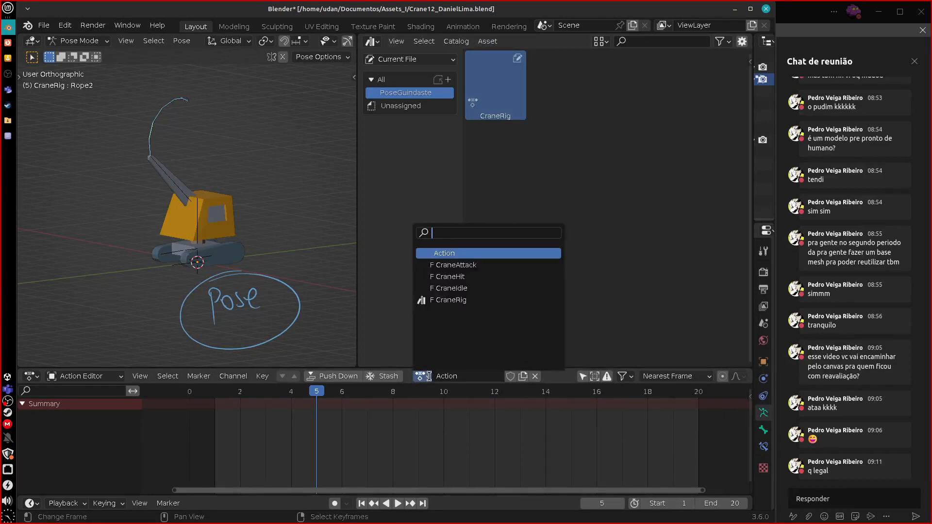
left_click(447, 300)
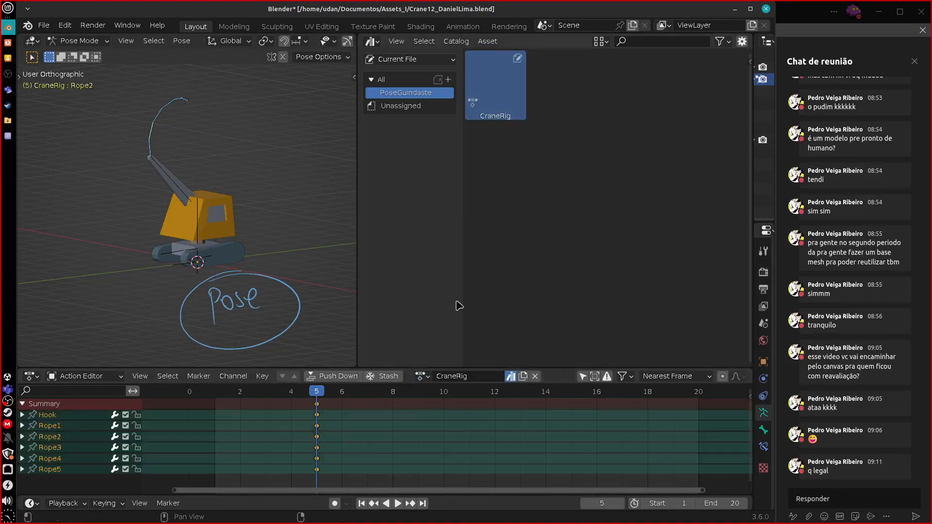
left_click(469, 377)
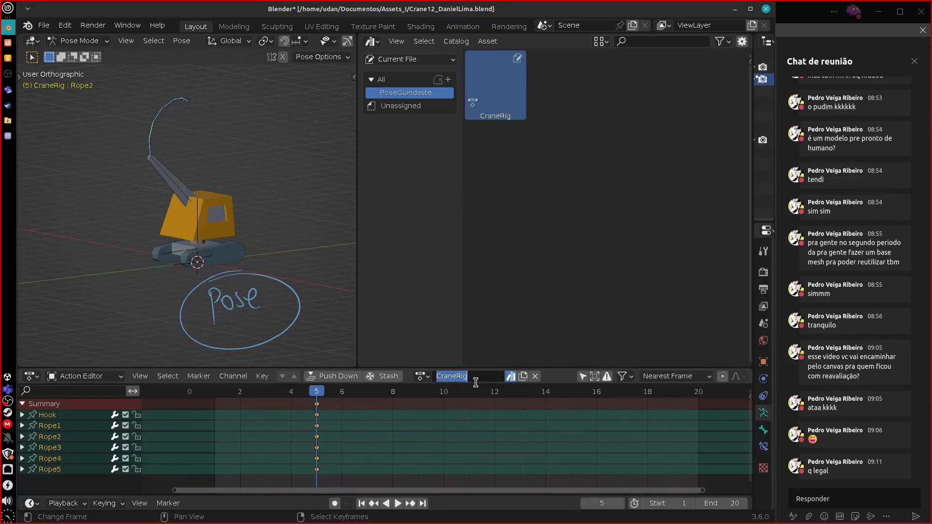
key("BackSpace")
key("Return")
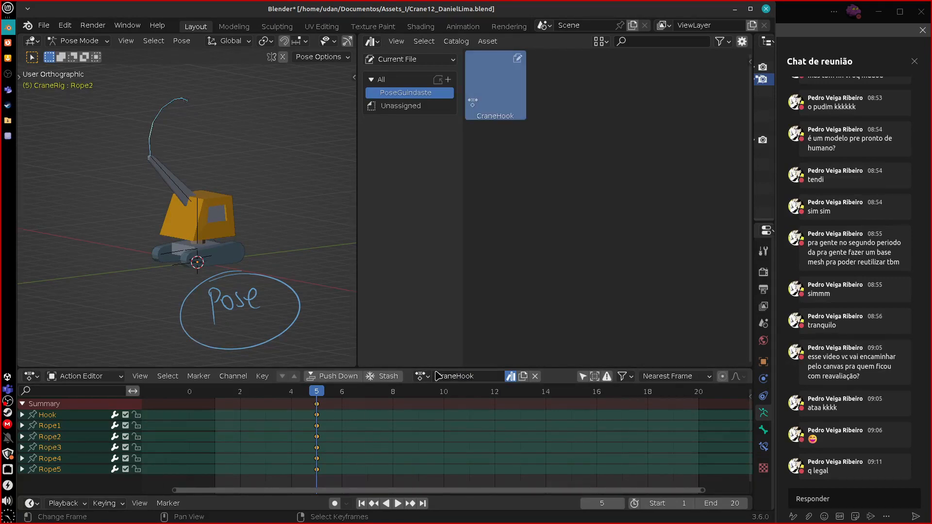
Load the CraneAttack action in the Action Editor and play it, stopping at frame 8
left_click(420, 376)
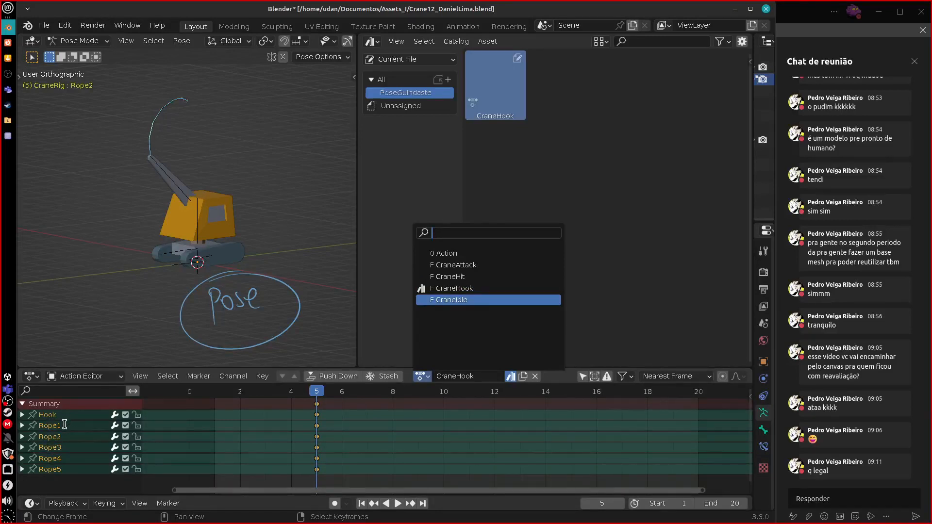
left_click(411, 382)
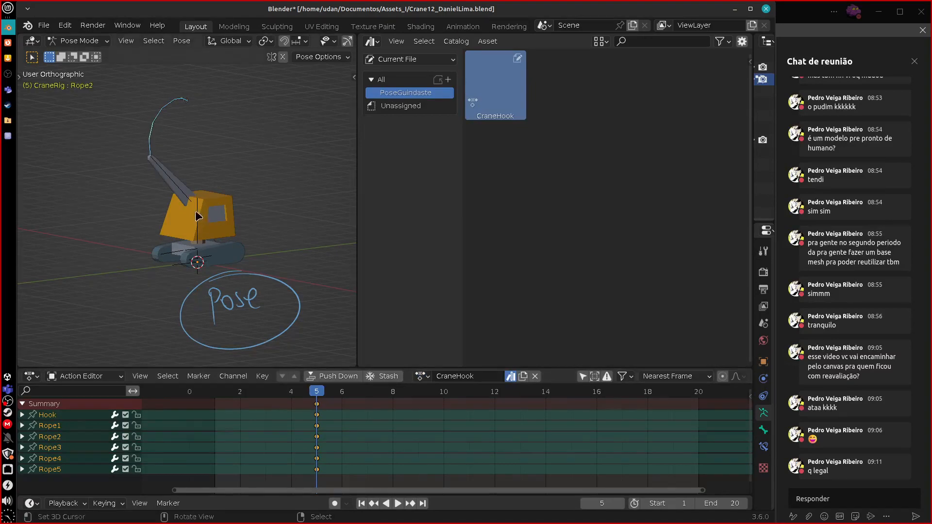
left_click(423, 377)
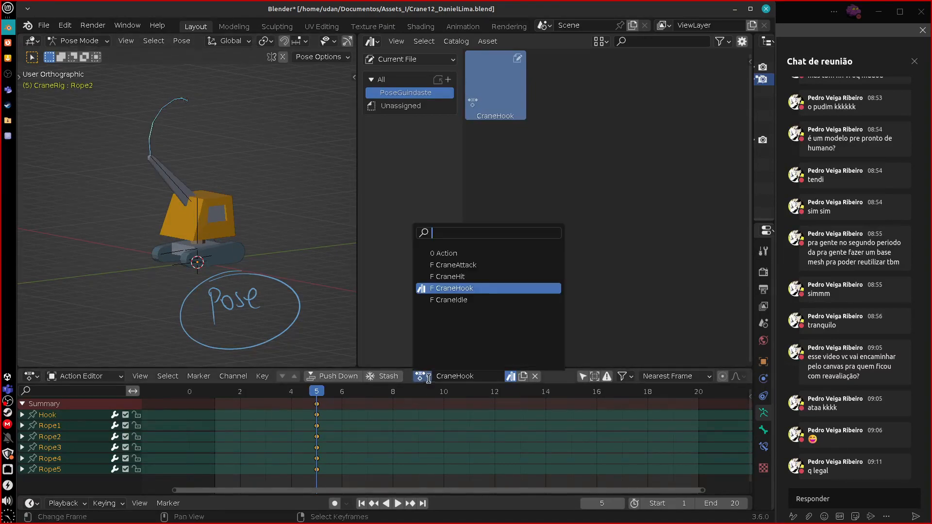
left_click(469, 265)
key("space")
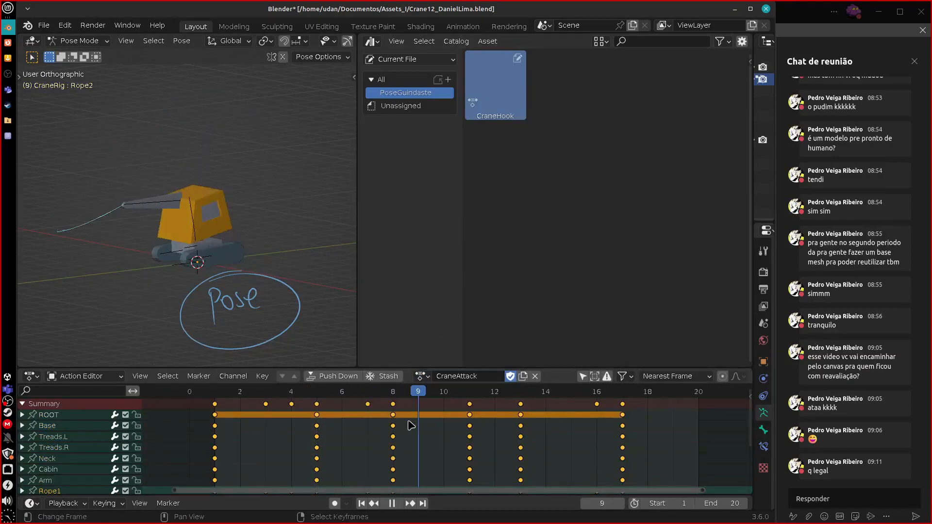
key("space")
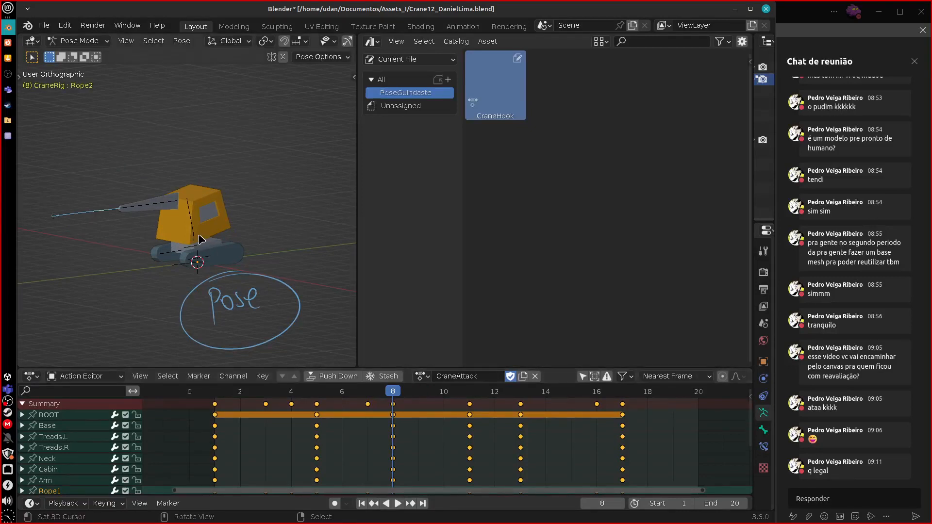
Select the crane's body bones: ROOT, Base, Treads.L, Treads.R, Neck and Cabin
left_click(199, 246)
key("b")
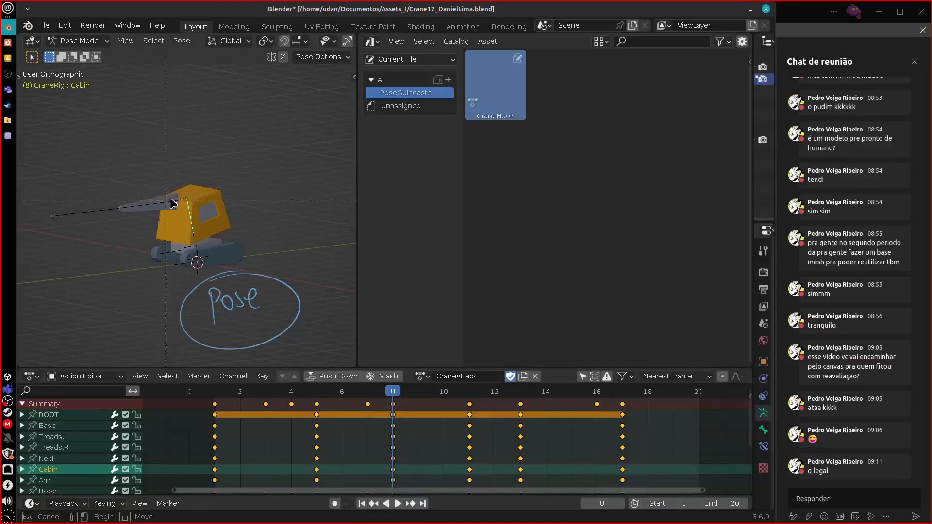
left_click_drag(170, 189, 226, 272)
left_click(200, 260)
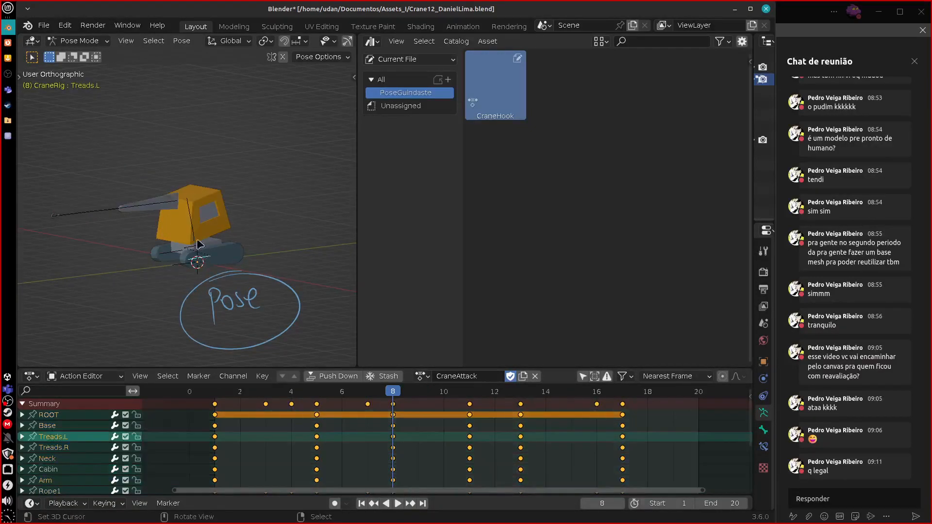
key("b")
left_click_drag(163, 212, 216, 273)
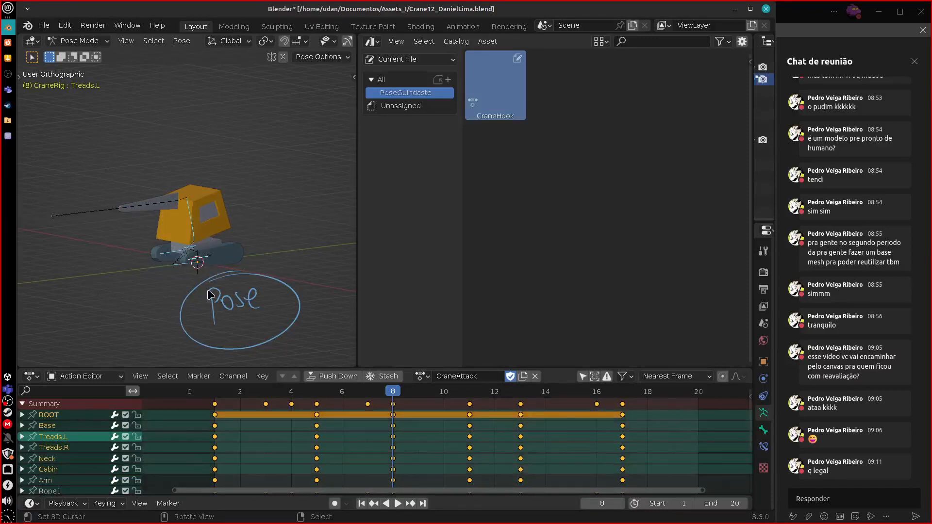
Unlink the CraneAttack action from the rig and create a new empty action in its place
middle_click_drag(329, 326, 277, 252)
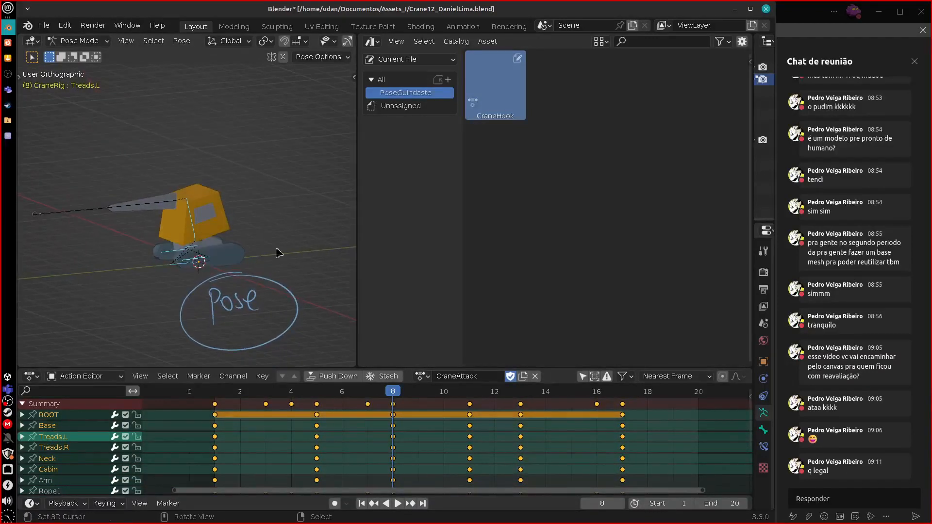
left_click(535, 376)
left_click(437, 378)
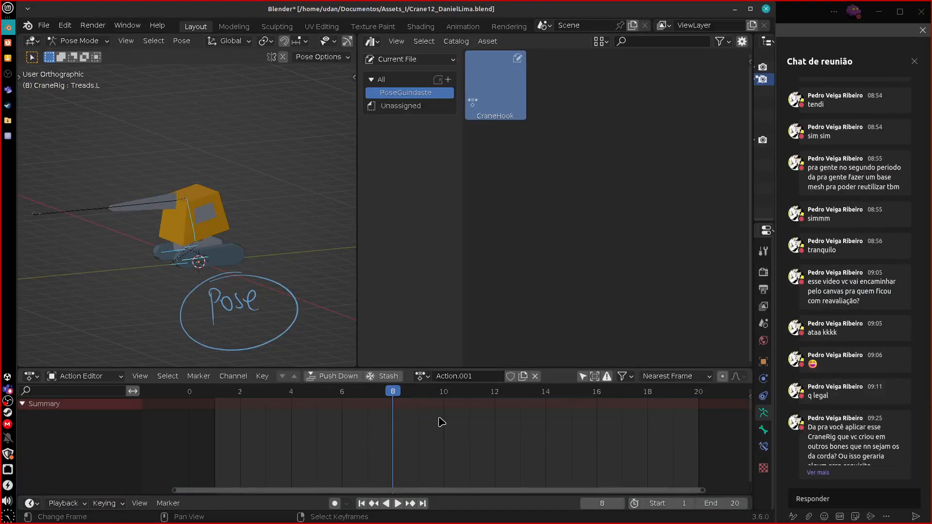
Keyframe the selected crane body bones at frame 8 and rename the new action CraneOverlap
key("i")
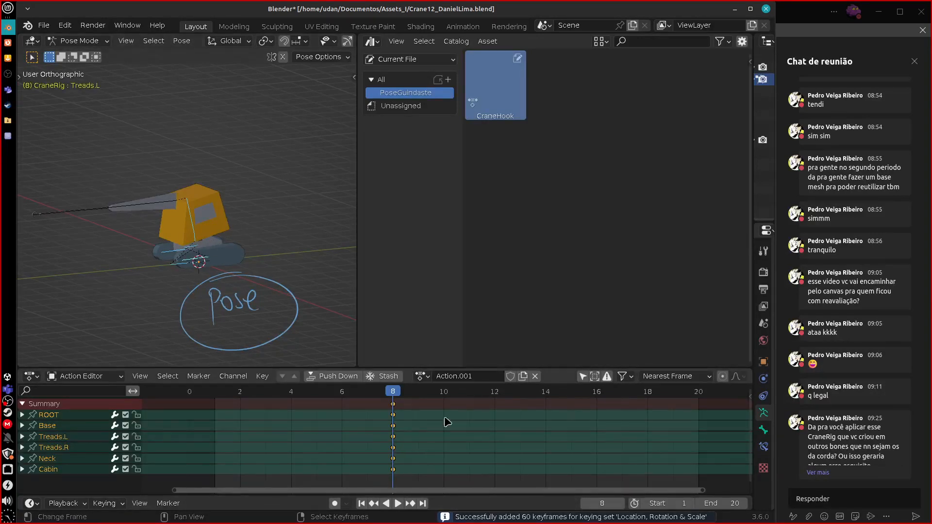
left_click(464, 383)
type("Body")
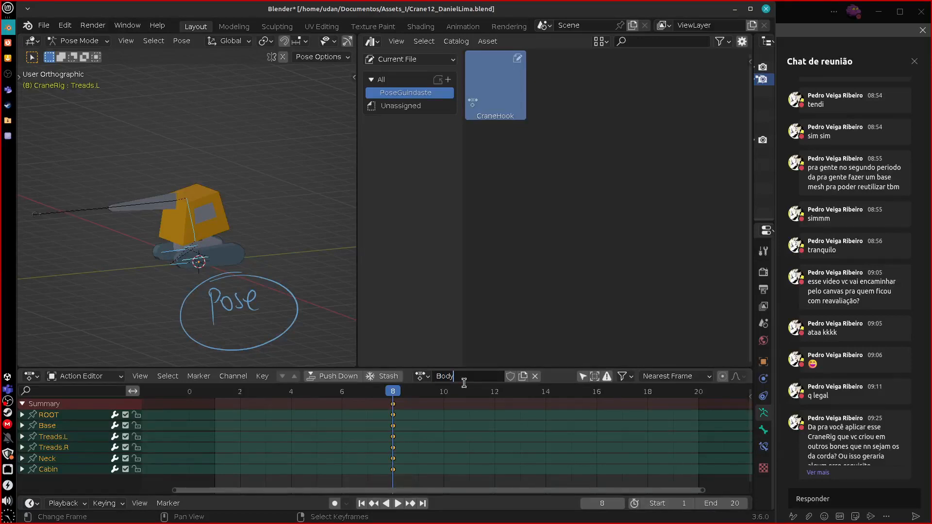
key("BackSpace")
key("BackSpace")
key("BackSpace")
key("Return")
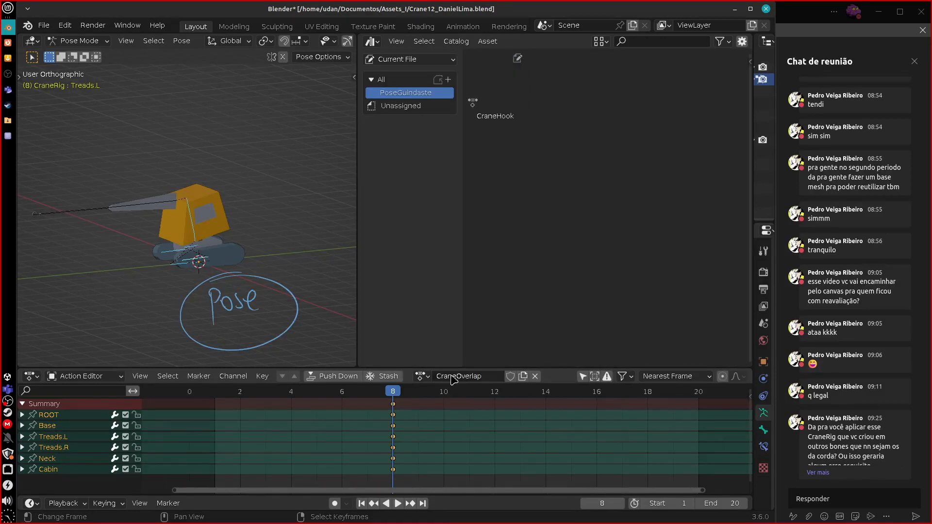
Move all CraneOverlap keyframes to frame 1 and set the current frame to 1
left_click(421, 377)
left_click(455, 382)
left_click(397, 410)
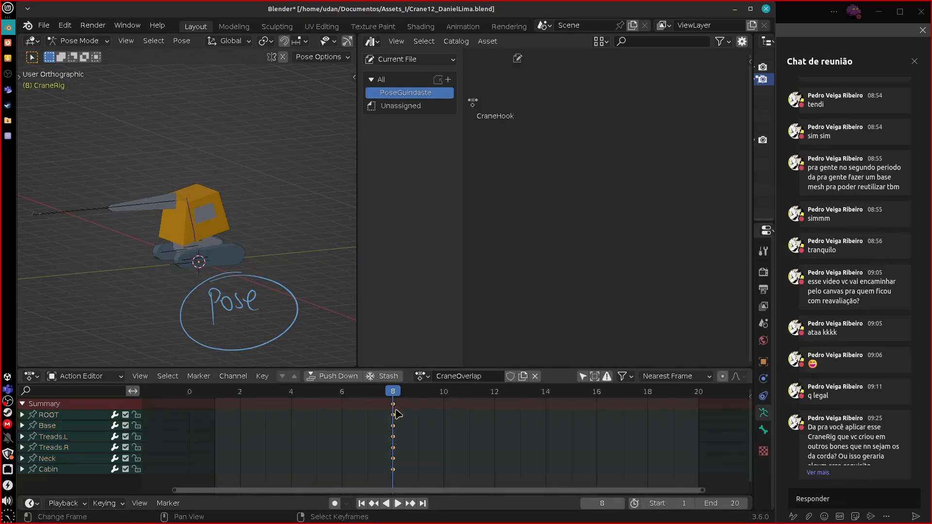
left_click_drag(393, 415, 224, 442)
left_click(215, 398)
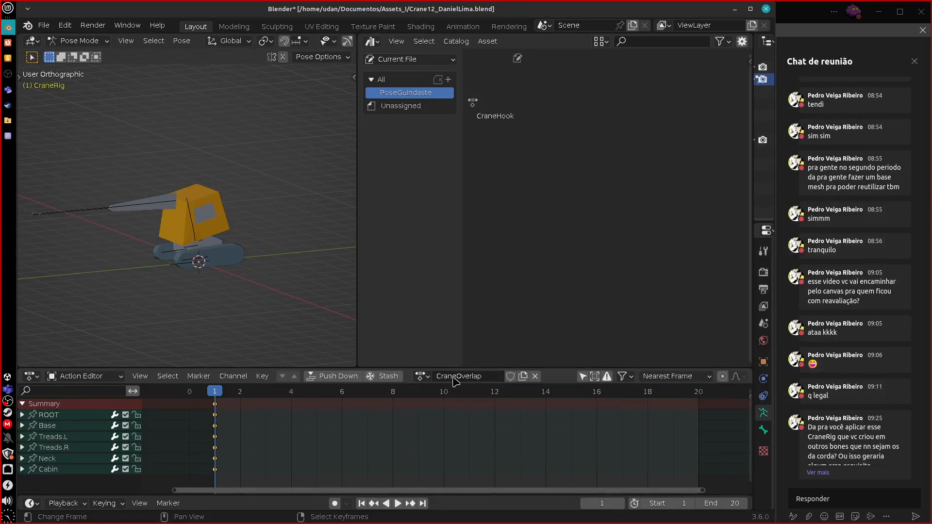
Reassign the CraneOverlap action to the rig, enable its fake user and briefly play it
left_click_drag(470, 368, 469, 325)
left_click(422, 339)
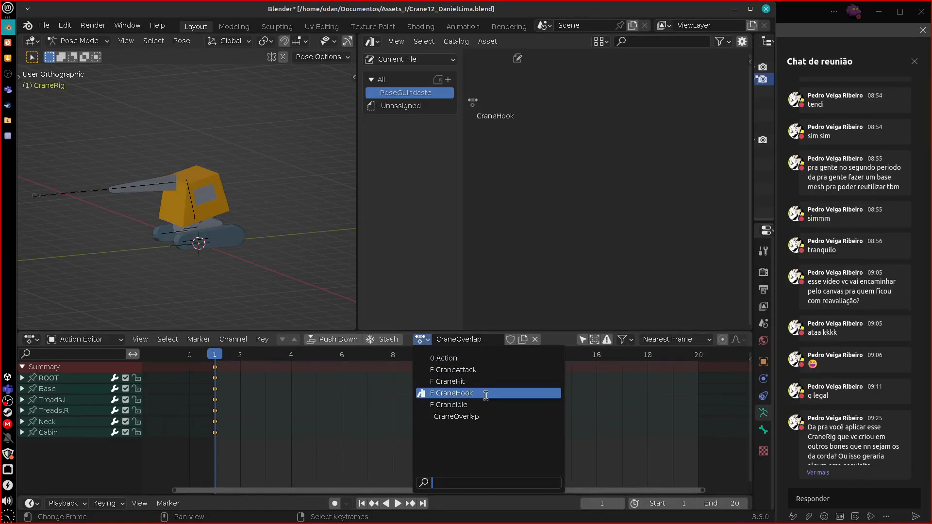
left_click(456, 416)
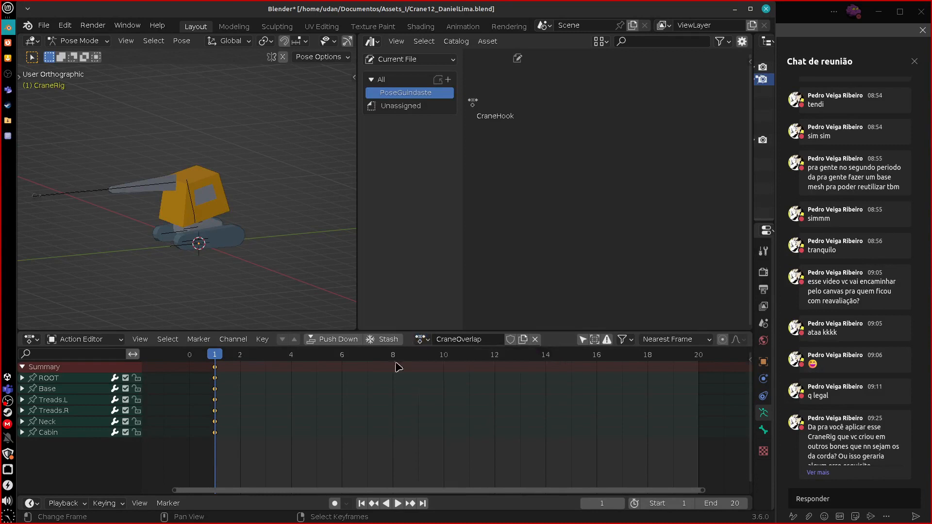
left_click(510, 339)
key("space")
key("space")
left_click_drag(306, 333, 305, 371)
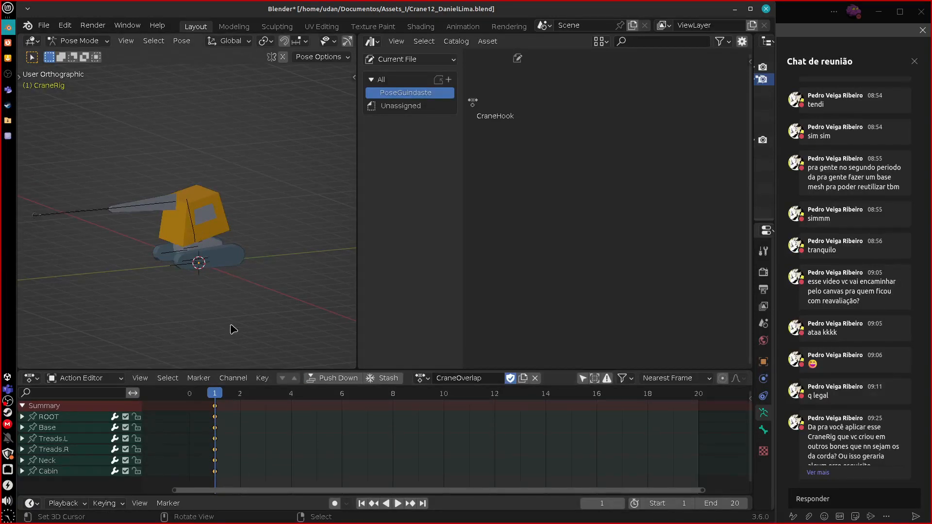
Select the crane's body bones again and check the list of available actions
key("b")
left_click_drag(145, 208, 224, 286)
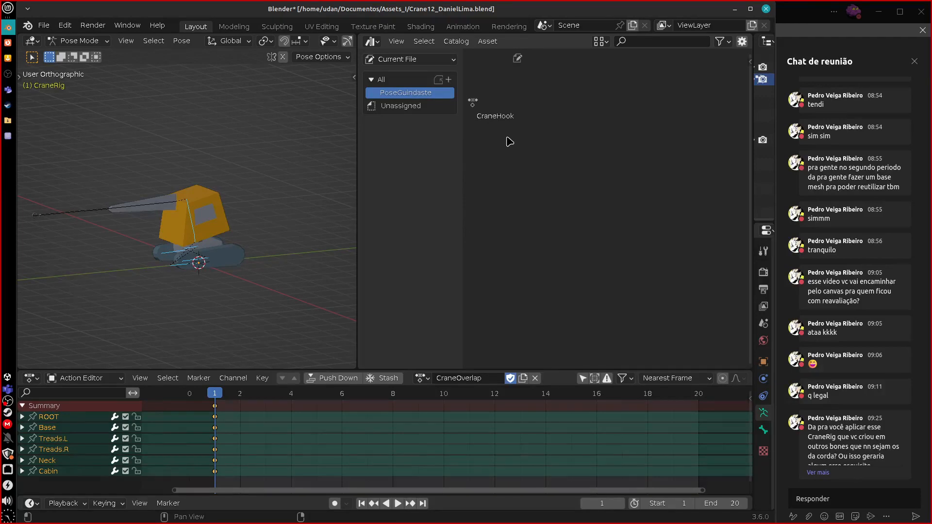
left_click(495, 87)
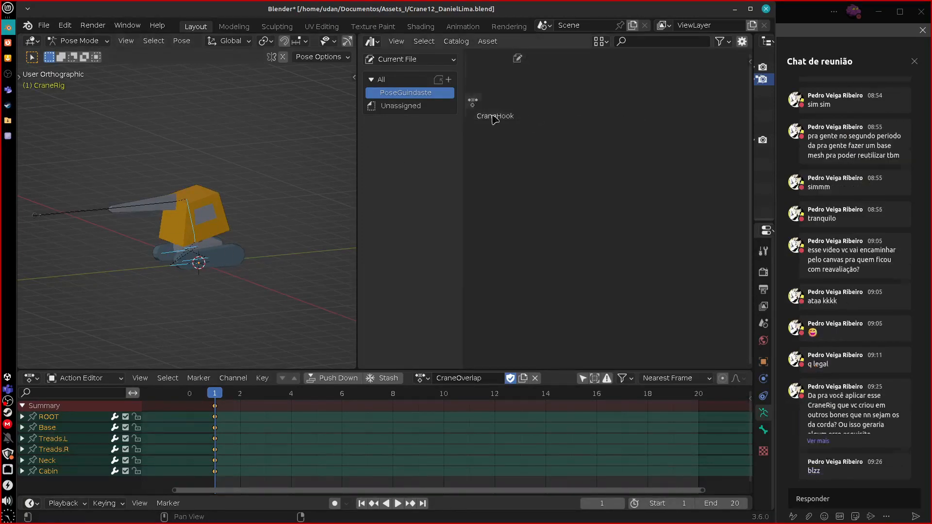
middle_click_drag(200, 272, 214, 274)
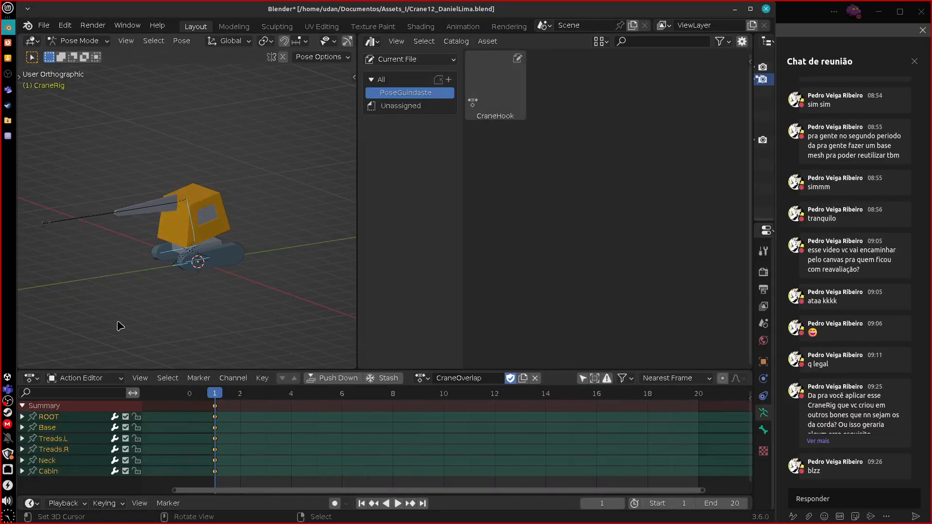
left_click(421, 378)
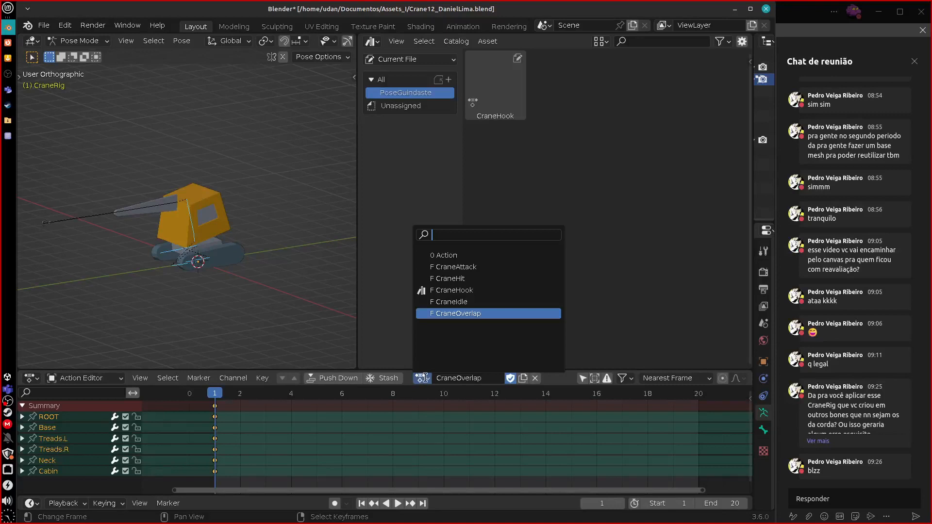
left_click(218, 409)
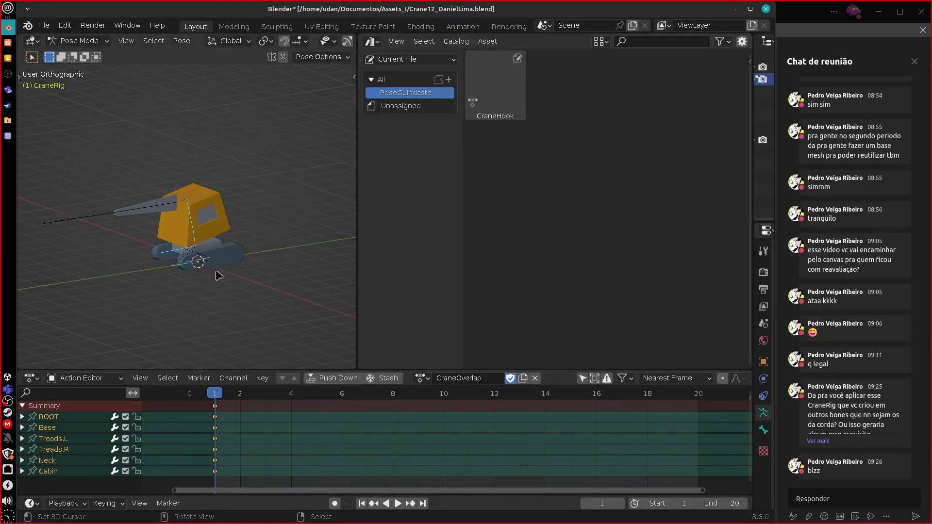
Switch from Pose Mode to Object Mode and add a camera to the scene
mouse_move(193, 264)
middle_mouse_down()
mouse_move(275, 329)
mouse_move(210, 306)
mouse_move(188, 278)
middle_mouse_up()
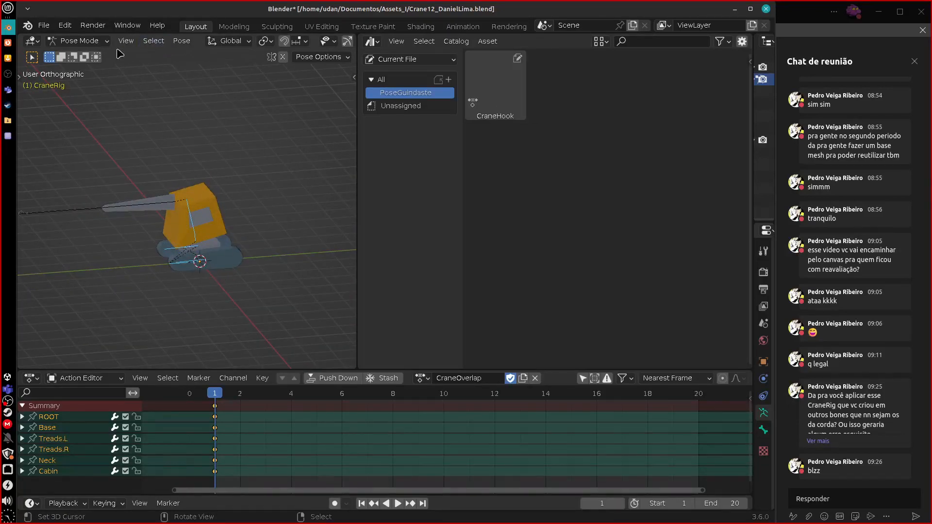
left_click(92, 40)
left_click(86, 54)
left_click(180, 40)
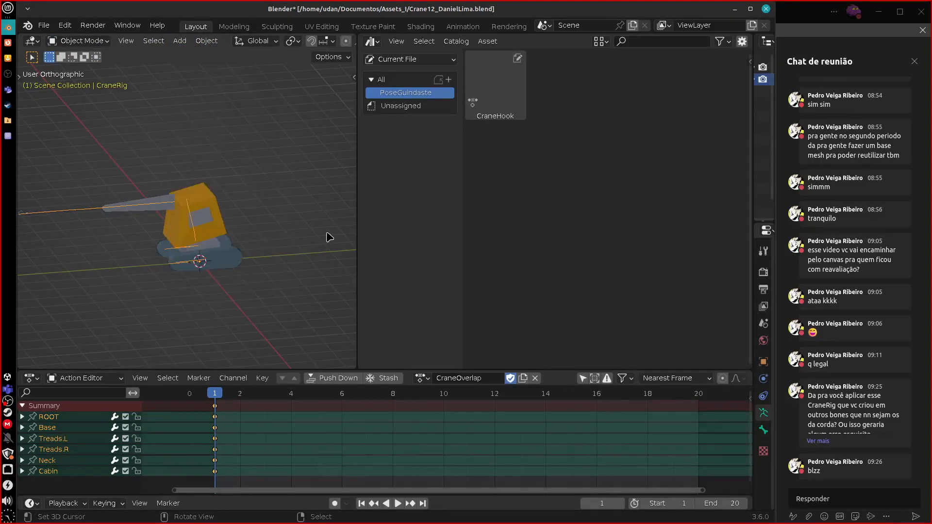
left_click(180, 41)
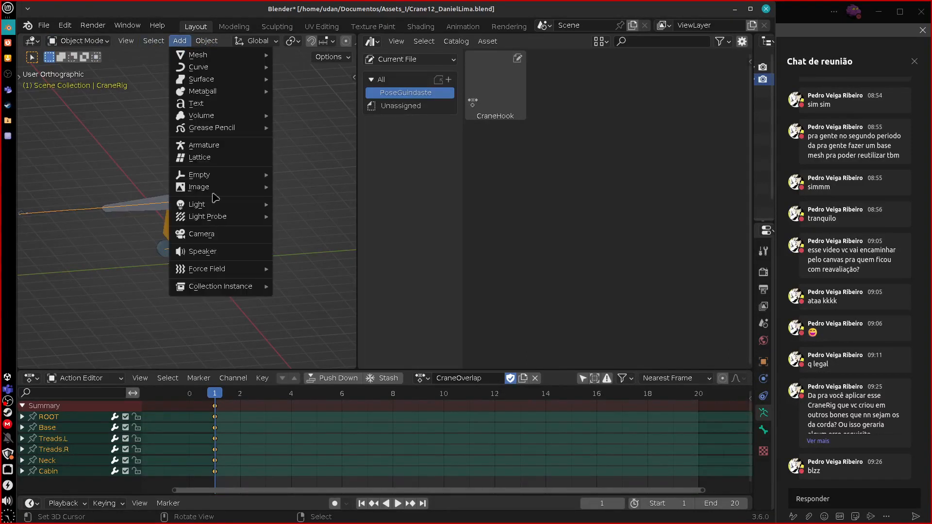
left_click(226, 236)
Move the new camera up and to the crane's side, working in the front orthographic view
middle_click_drag(255, 298, 283, 248)
key("KP_1")
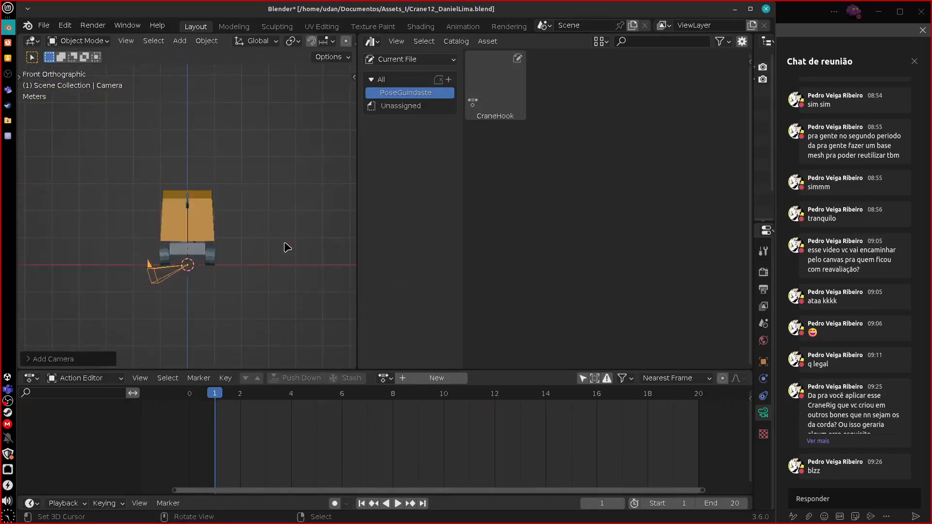
key("g")
left_click(313, 214)
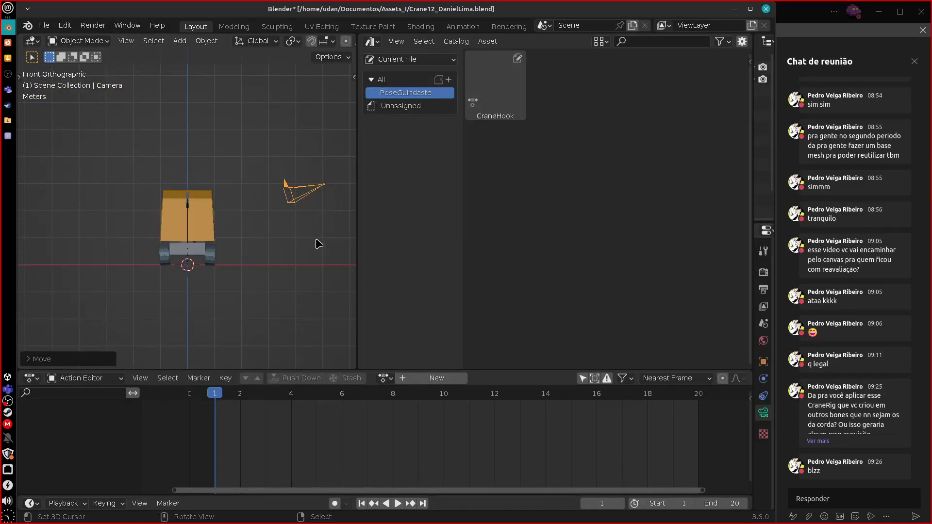
Look through the camera and reposition it freely and along its local Y axis to bring the crane into frame
middle_click_drag(318, 243, 322, 244)
key("KP_0")
key("g")
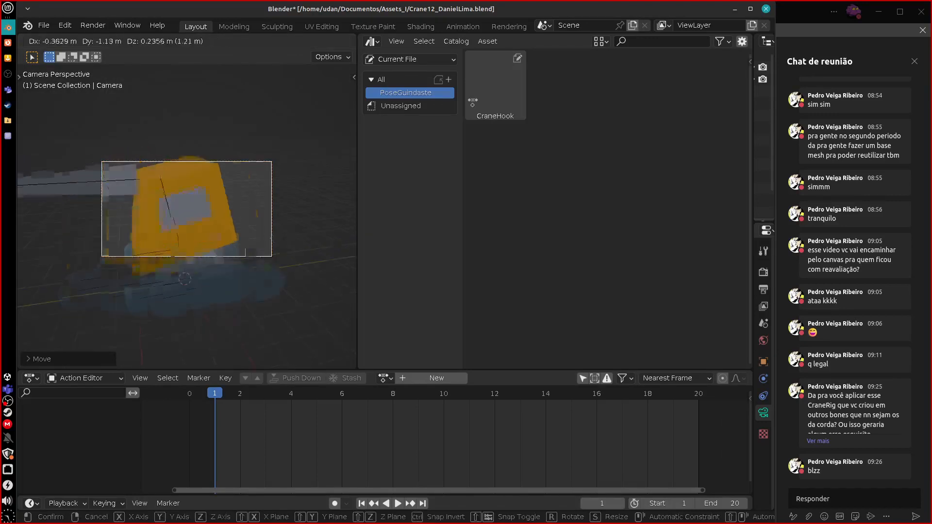
left_click(236, 242)
key("g")
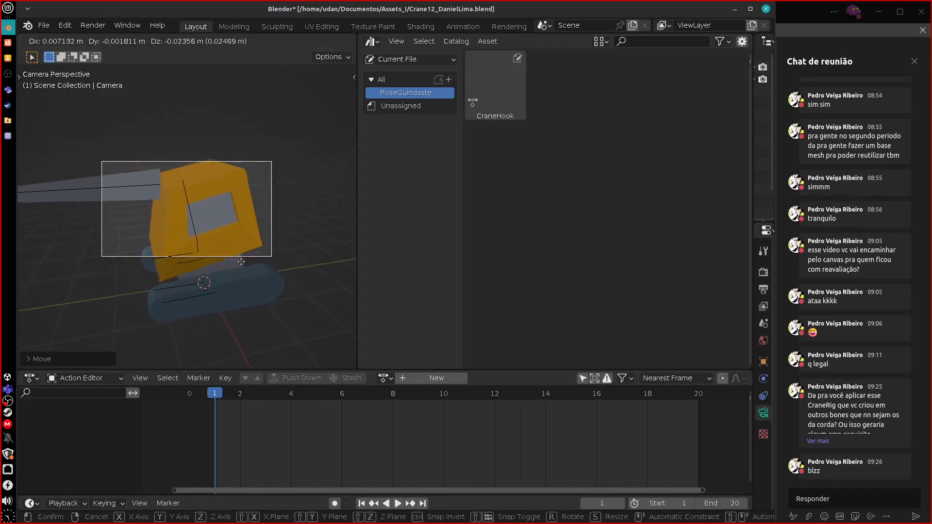
key("y")
key("y")
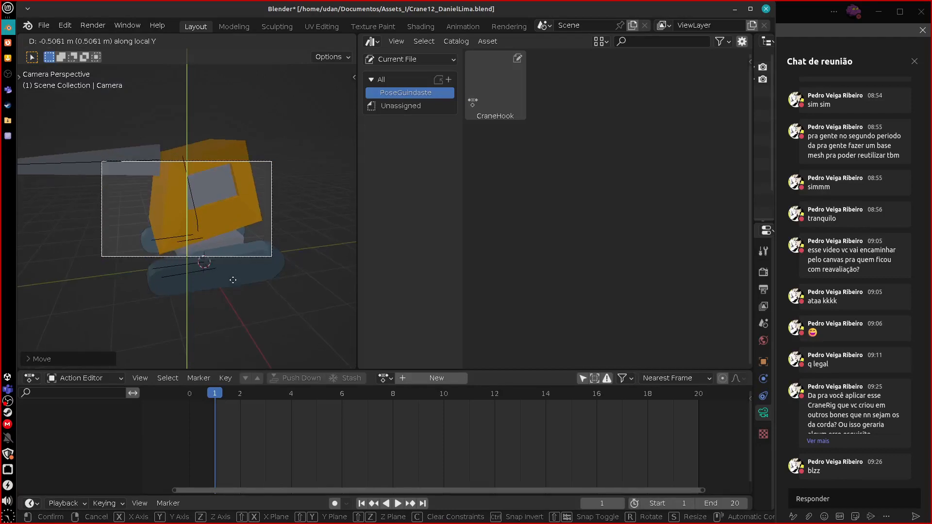
left_click(231, 303)
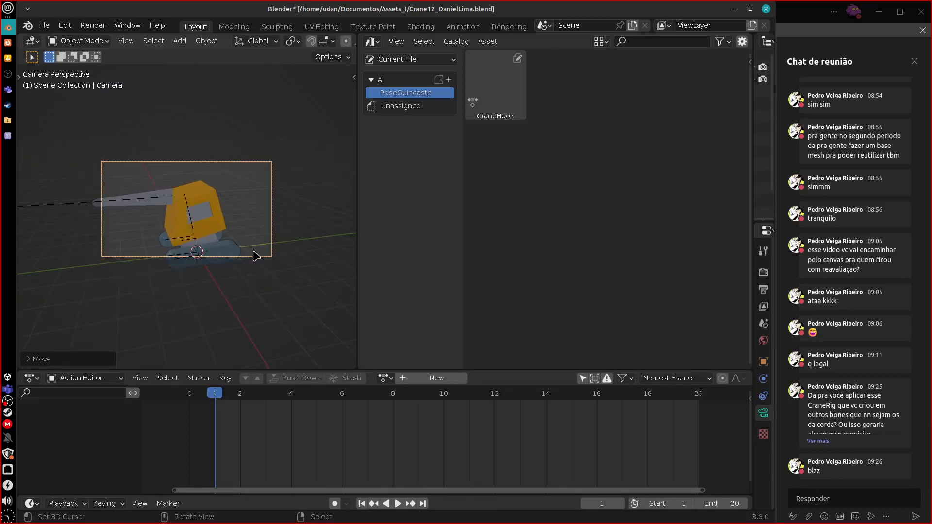
Refine the camera framing with a free move plus moves along global Z and local Z so the crane's body fits inside
key("g")
left_click(223, 273)
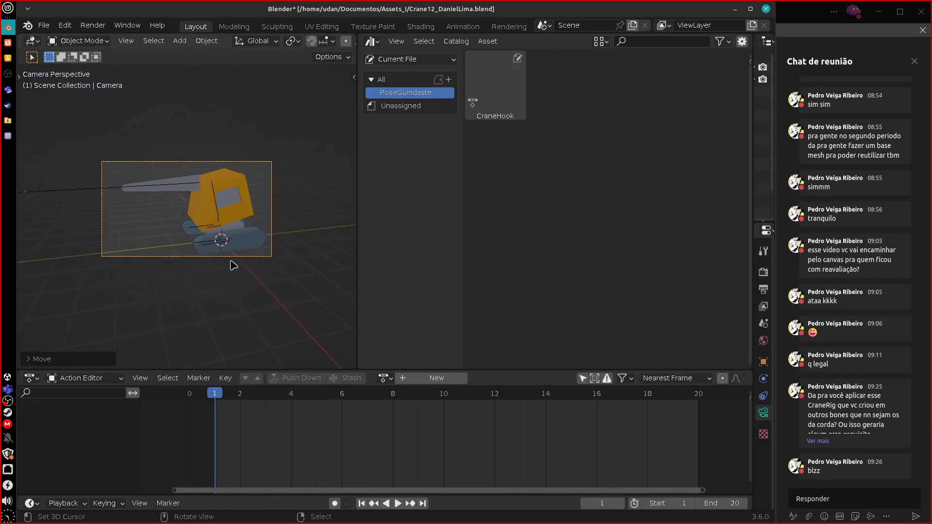
key("g")
key("z")
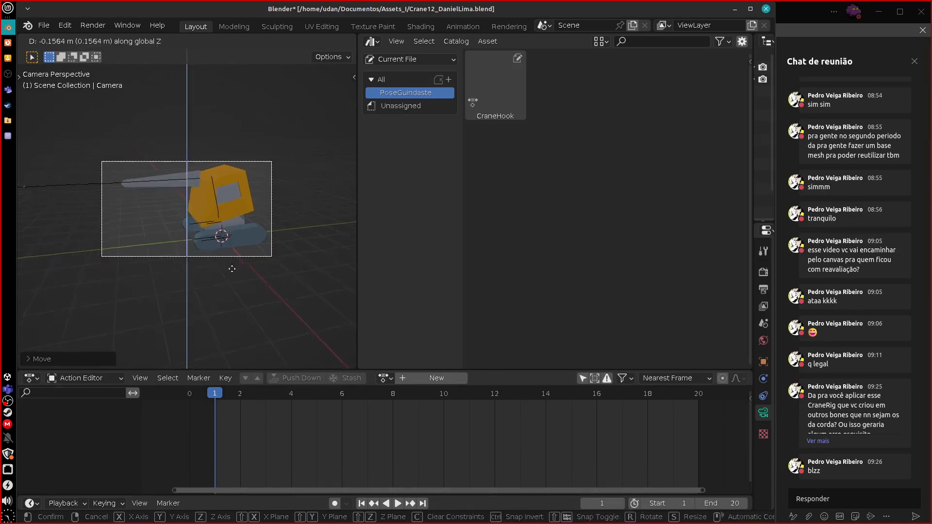
left_click(237, 268)
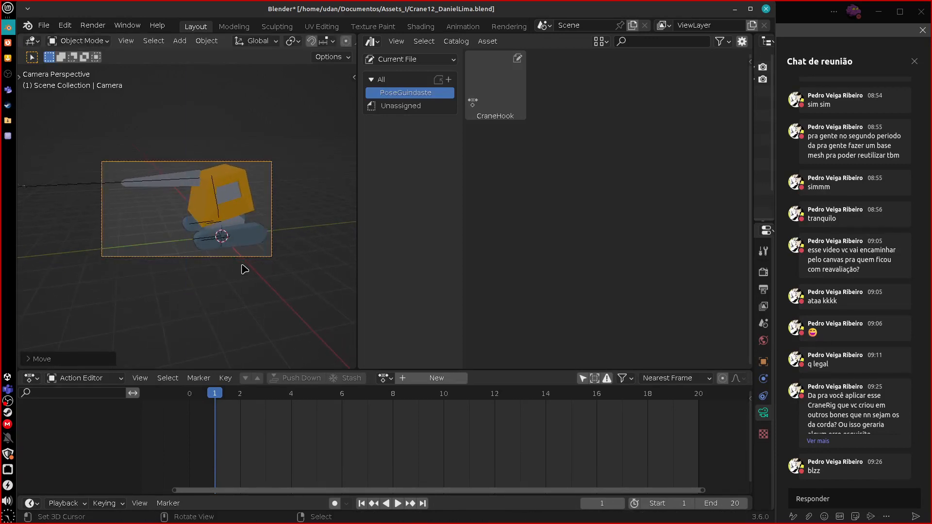
key("g")
key("z")
key("z")
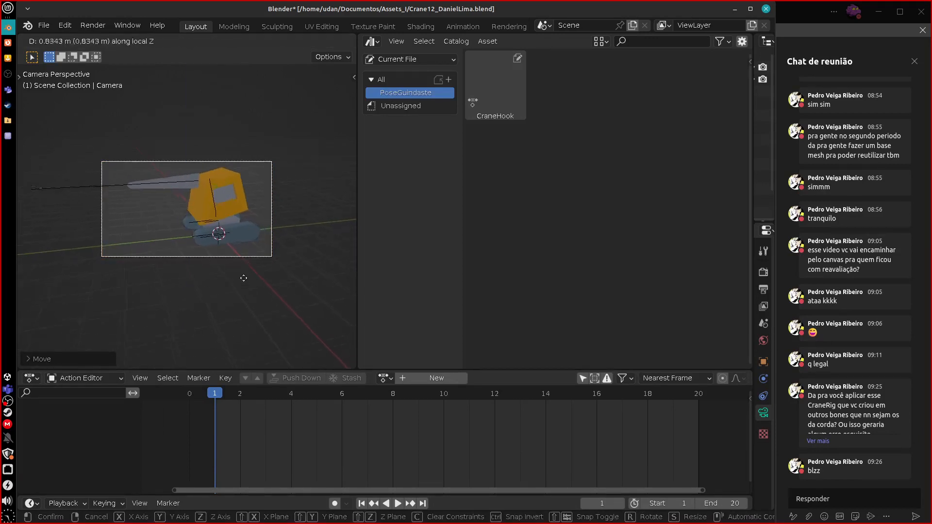
left_click(246, 282)
Select the crane rig, disable the CraneOverlap action's fake user and unlink the action
left_click(228, 219)
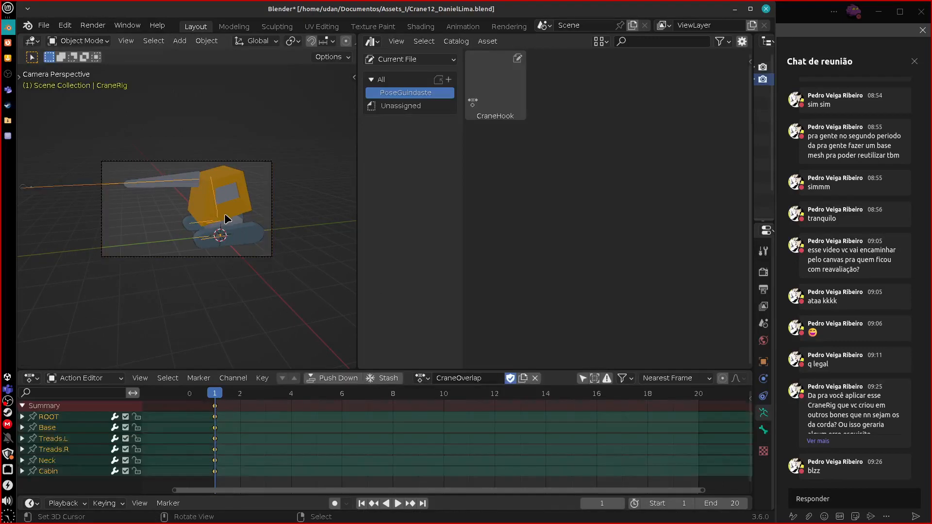
left_click(510, 378)
left_click(535, 379)
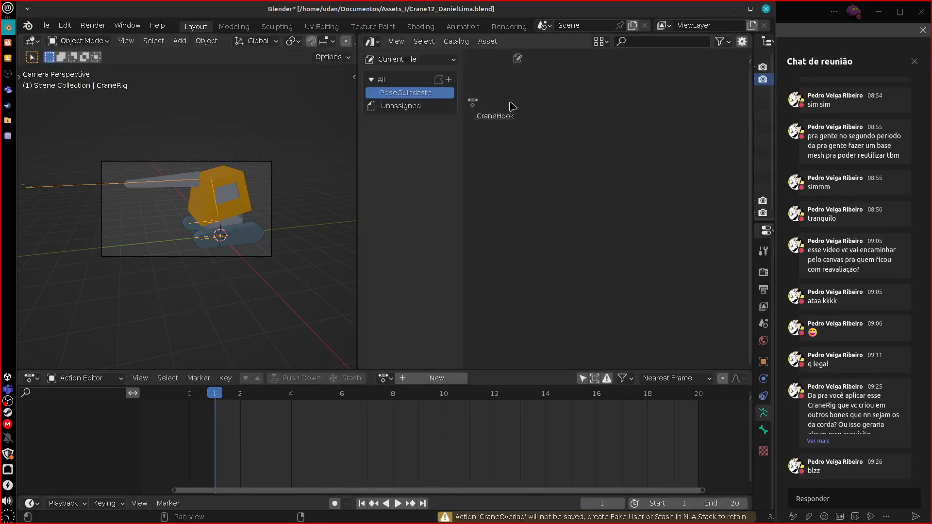
Return the rig to Pose Mode and create a pose asset from the selected bones in the PoseGuindaste catalog
left_click(78, 41)
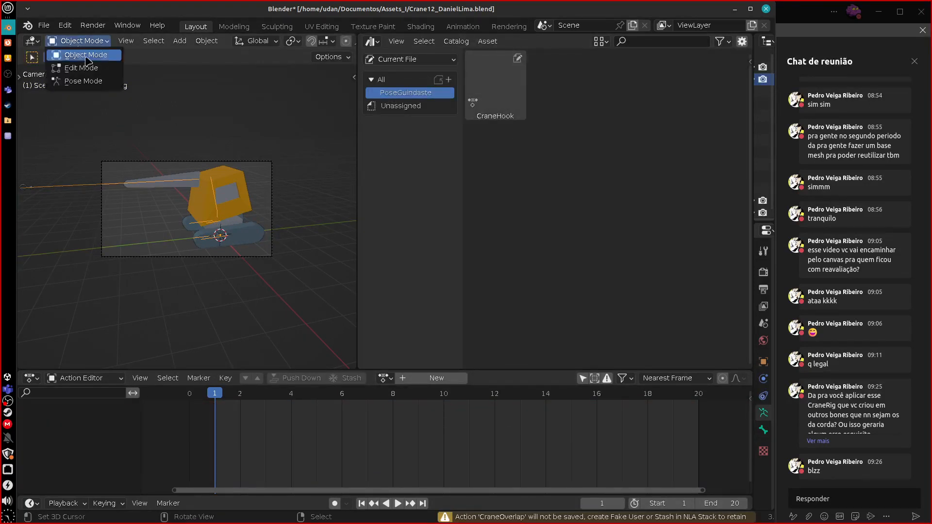
left_click(102, 81)
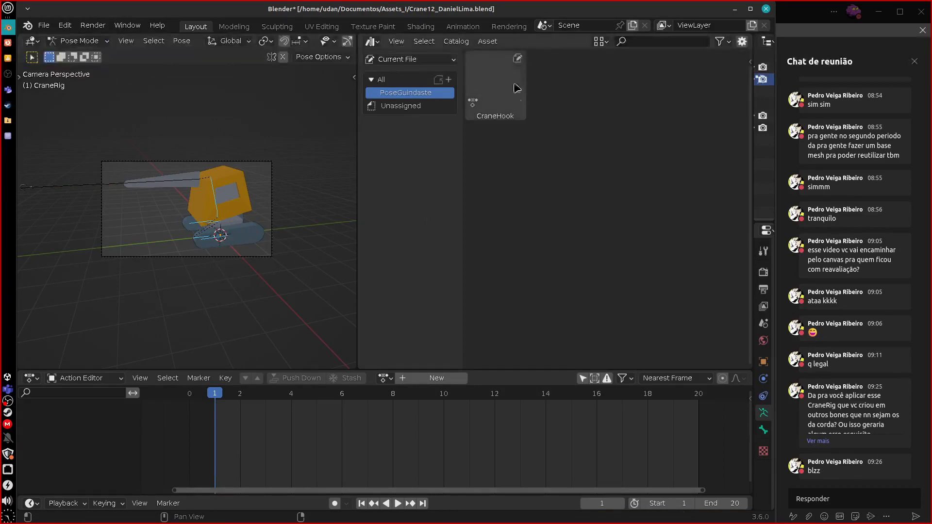
left_click(497, 42)
left_click(567, 76)
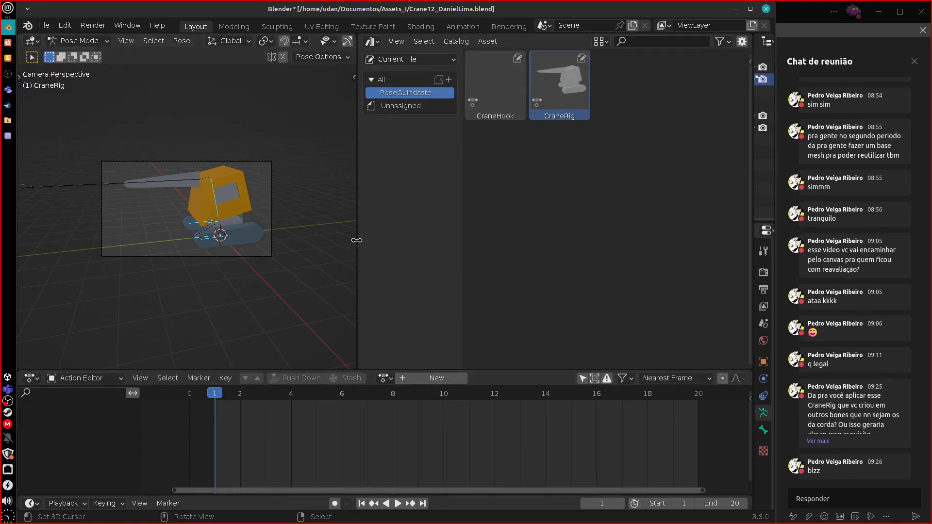
Widen the 3D viewport, try the Random shading color and restore the Attribute color
left_click_drag(356, 240, 425, 233)
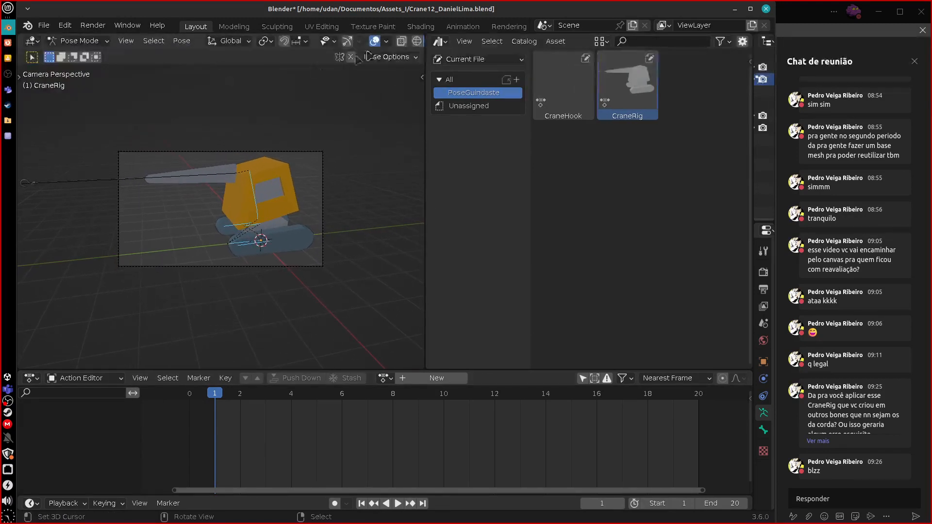
scroll(388, 42, "down", 3)
left_click(414, 40)
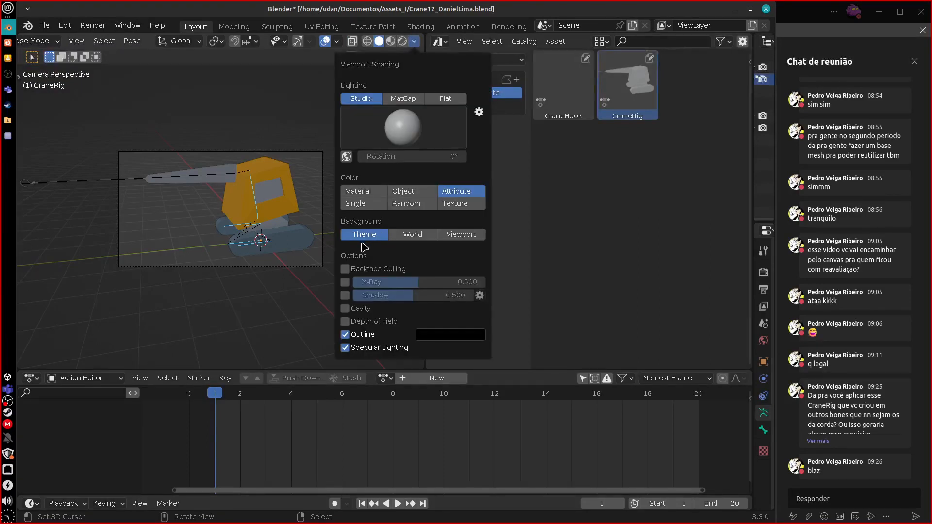
left_click(394, 204)
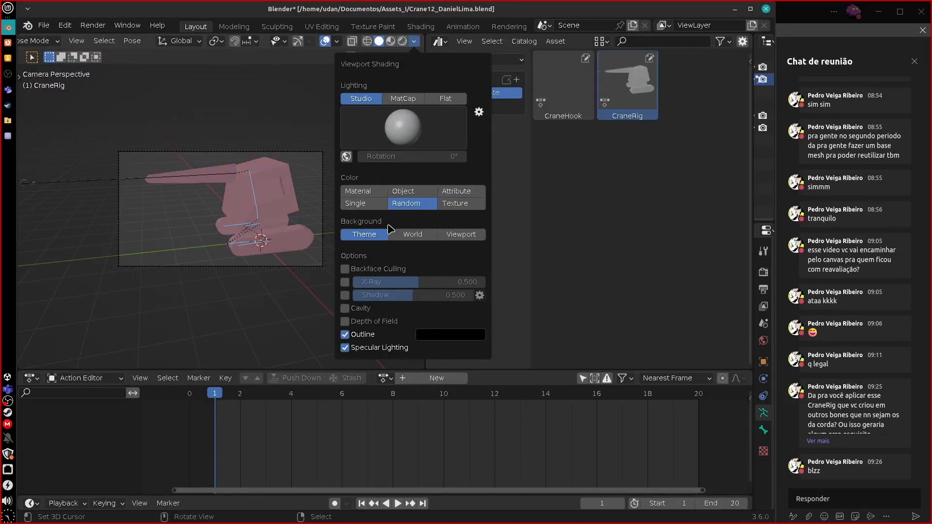
left_click(457, 191)
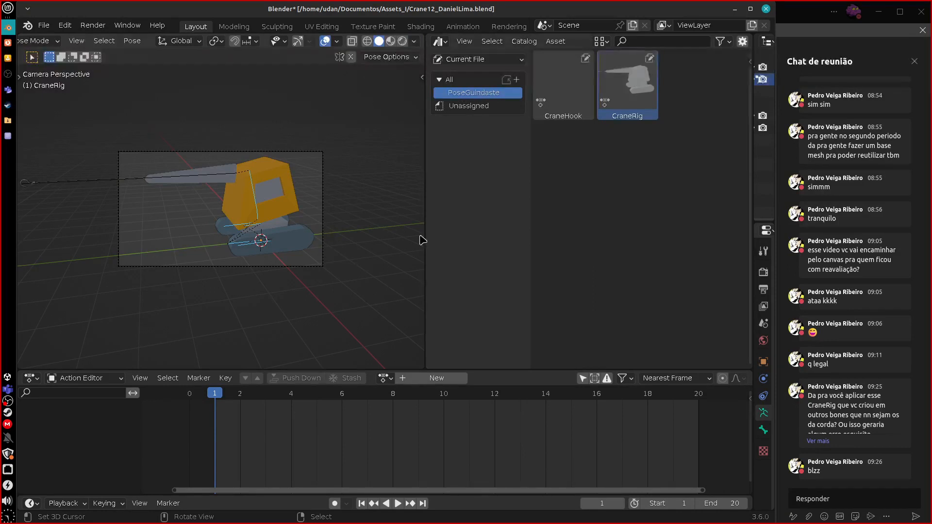
Select the CraneHook pose asset and assign the CraneHook action to the crane rig
left_click(414, 41)
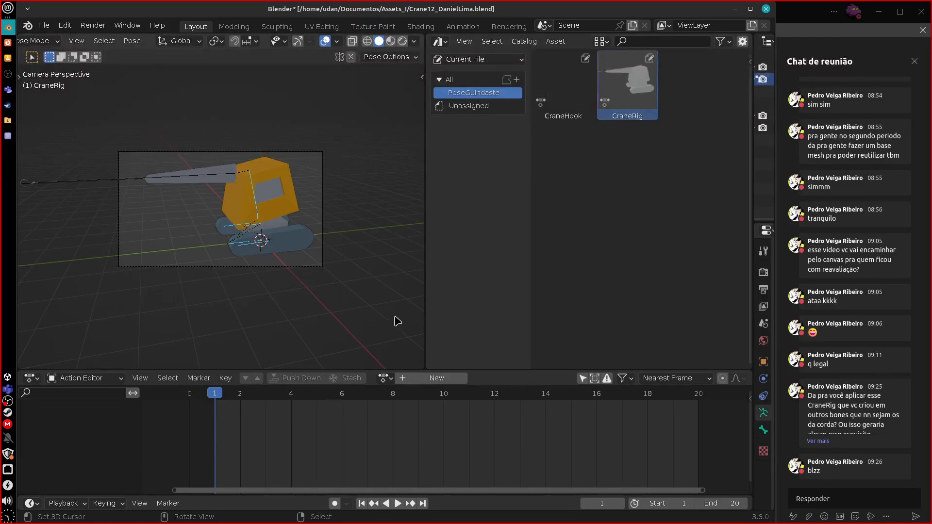
left_click(574, 98)
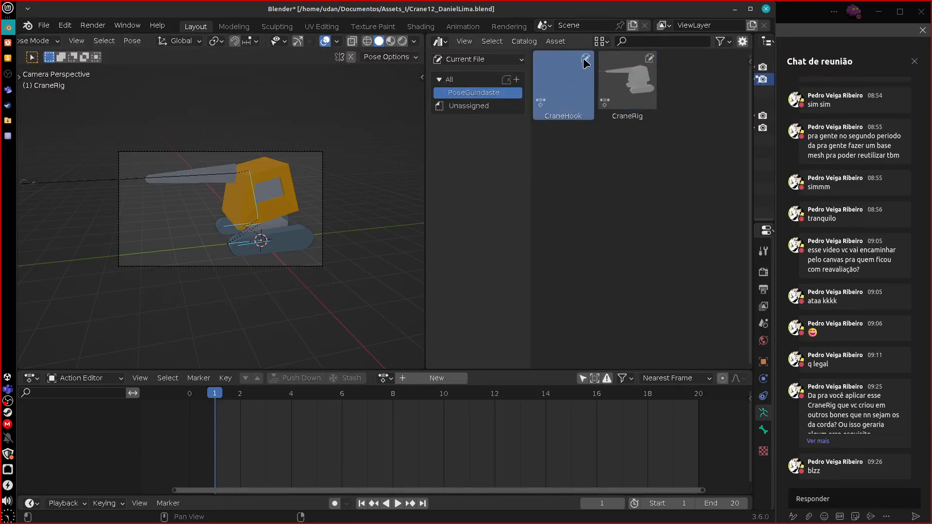
left_click(387, 378)
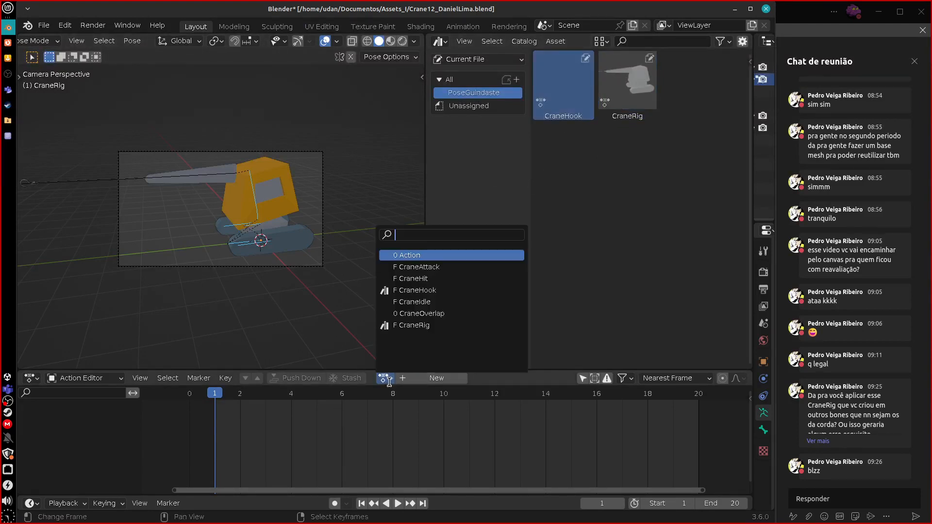
left_click(418, 290)
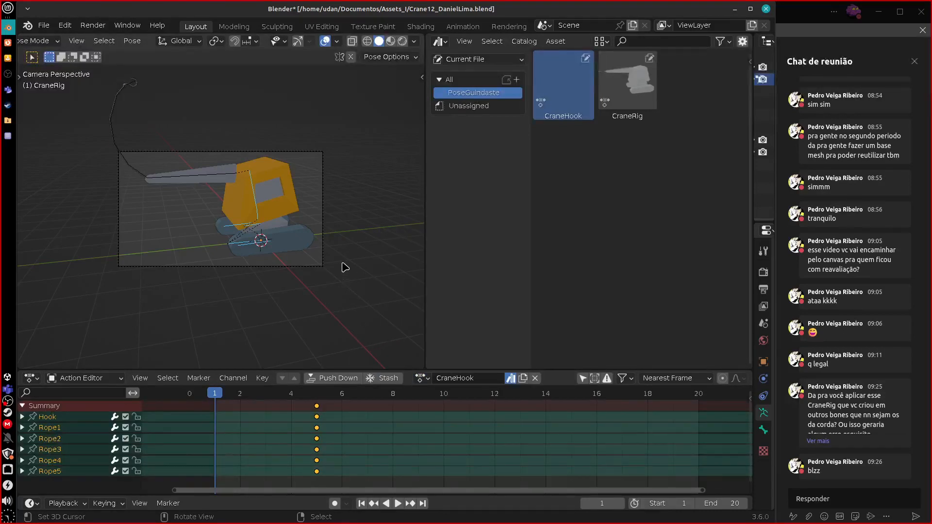
Unlink the CraneHook action and clear the user transforms of all the rig's bones to restore the rest pose
key("a")
right_click(340, 253)
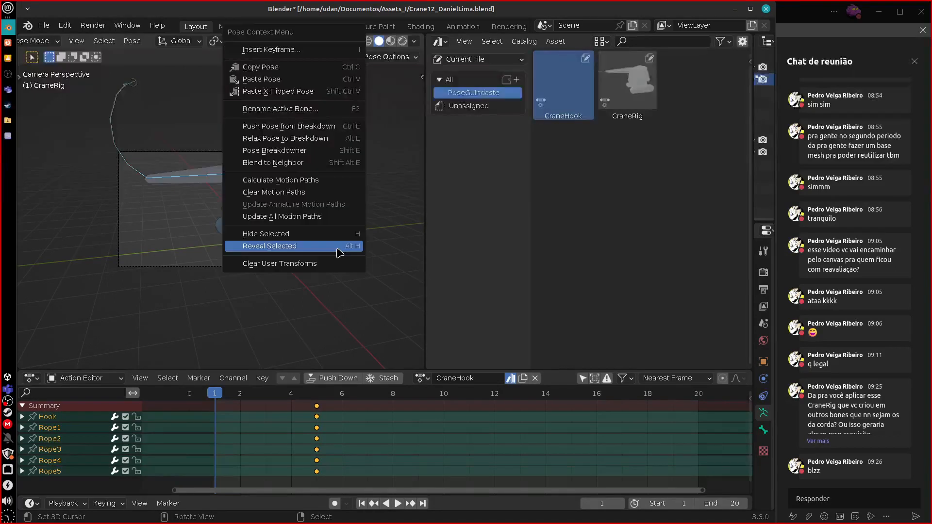
left_click(308, 264)
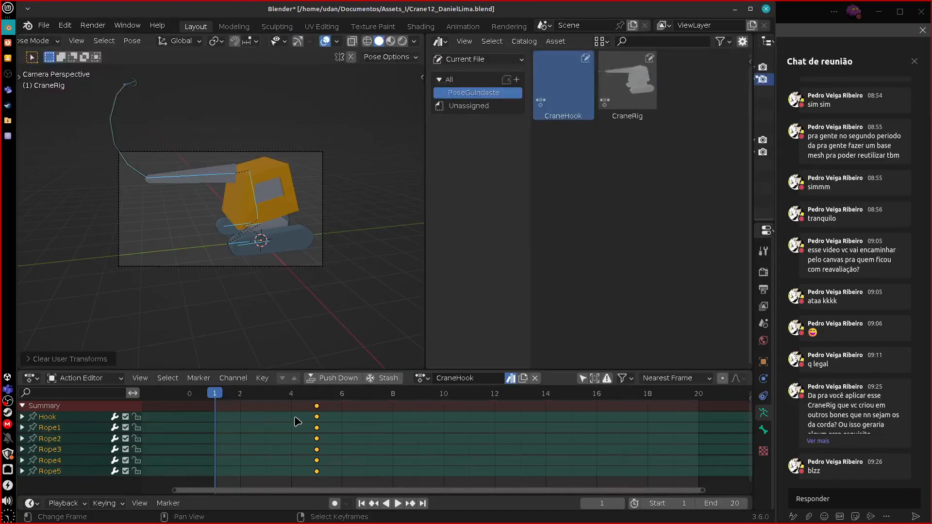
left_click(535, 378)
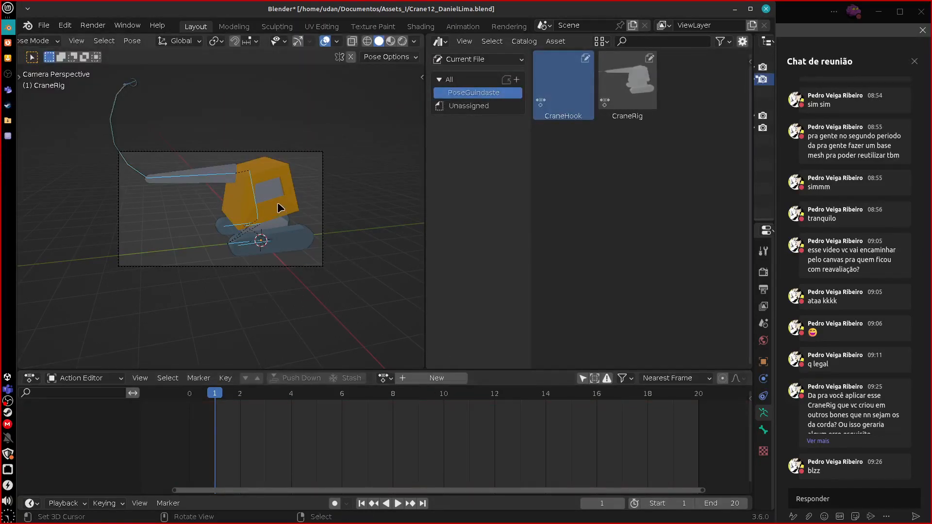
right_click(281, 203)
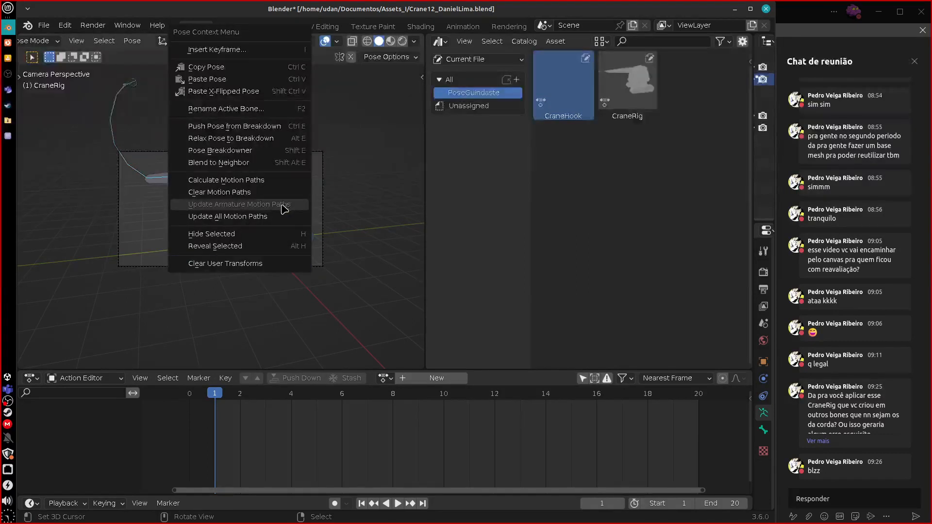
left_click(239, 263)
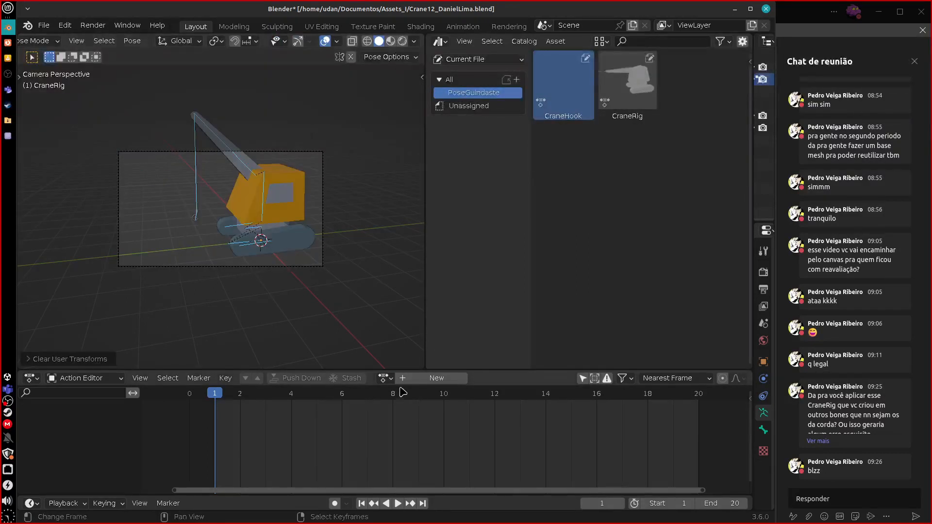
Assign the CraneHook action to the rig again and move its keyframes to frame 1
left_click(385, 378)
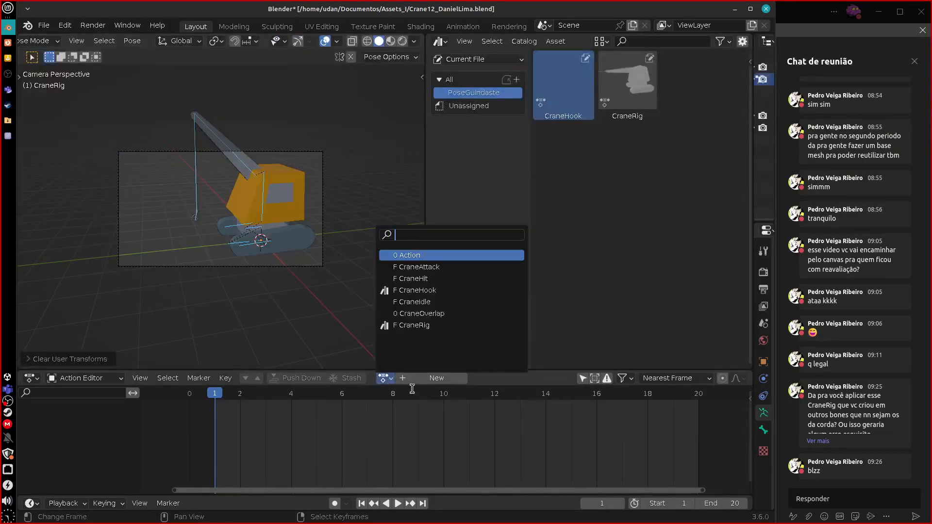
left_click(440, 290)
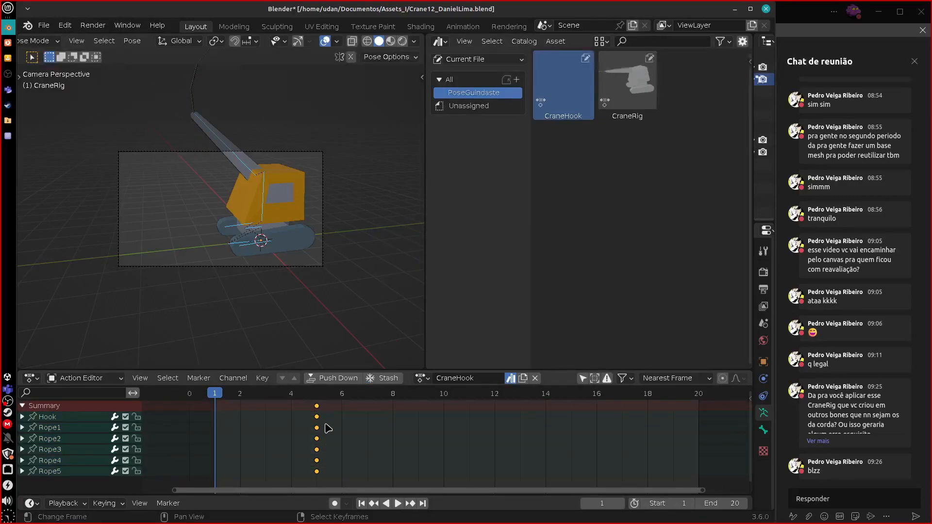
key("g")
left_click(232, 452)
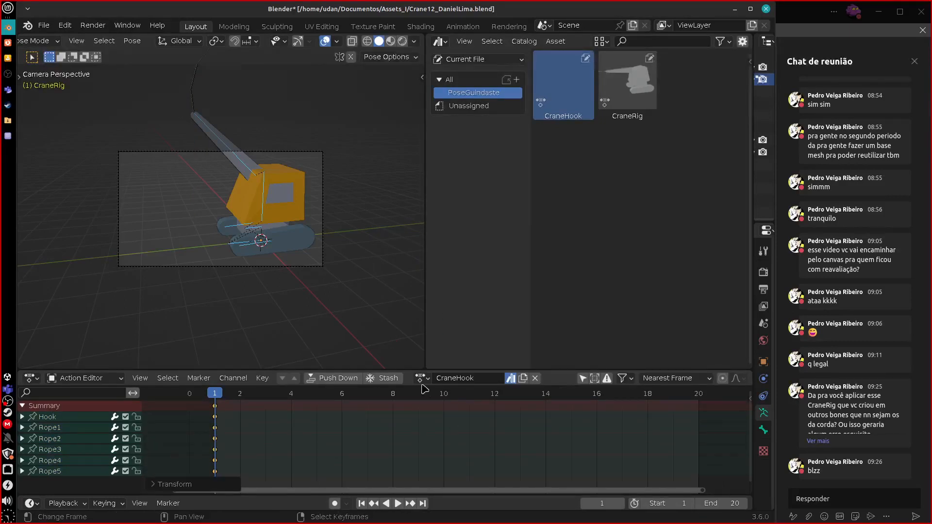
Switch to Object Mode, select the camera and move it upward freely towards the crane's raised rope
middle_click_drag(298, 184, 300, 340, "shift")
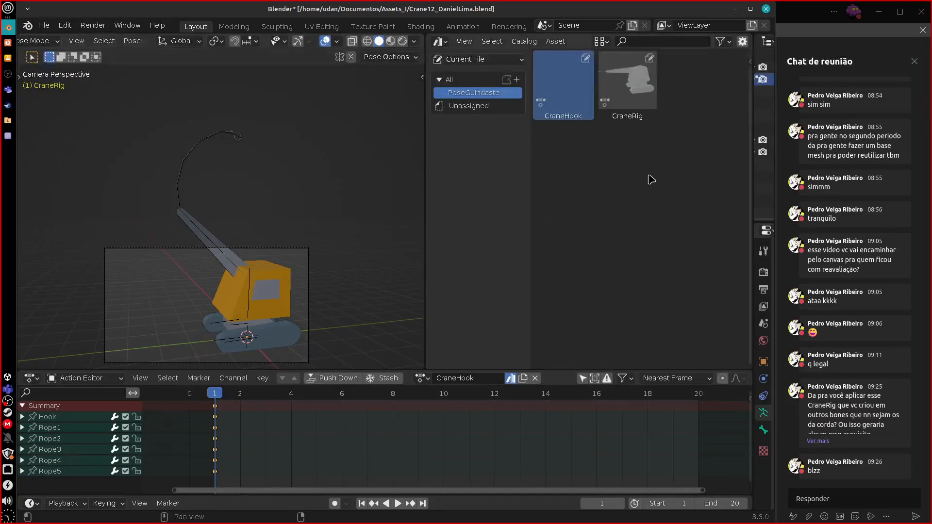
left_click(39, 41)
left_click(54, 57)
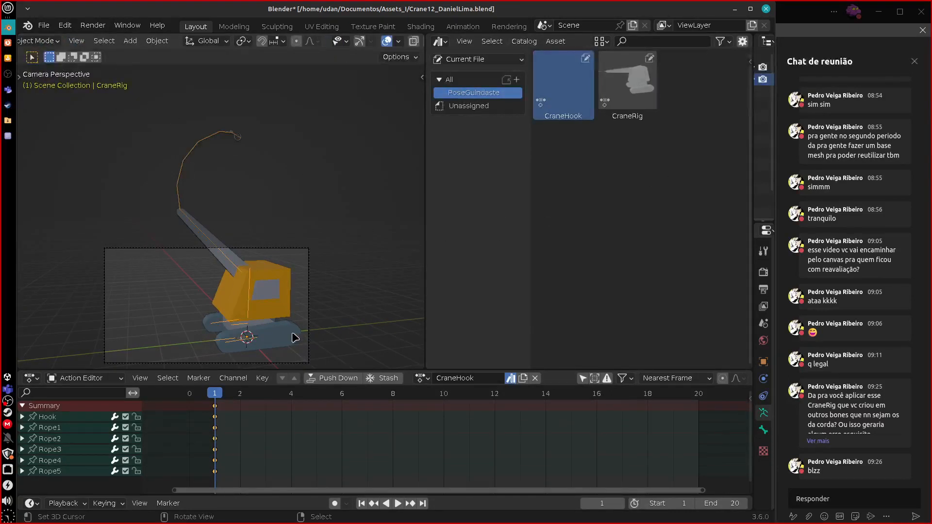
left_click(309, 334)
key("g")
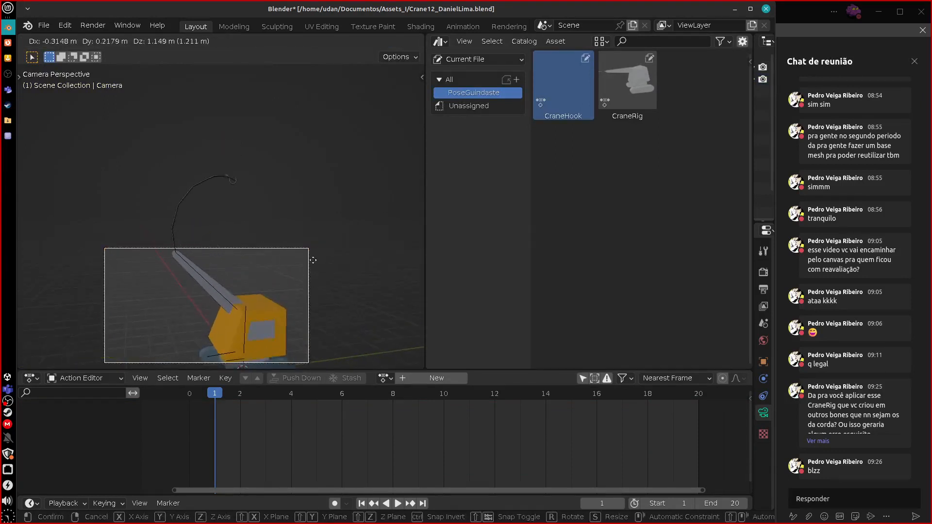
left_click(308, 302)
Pull the camera back along its local Z axis and shift it freely so the raised rope comes nearer the frame
key("g")
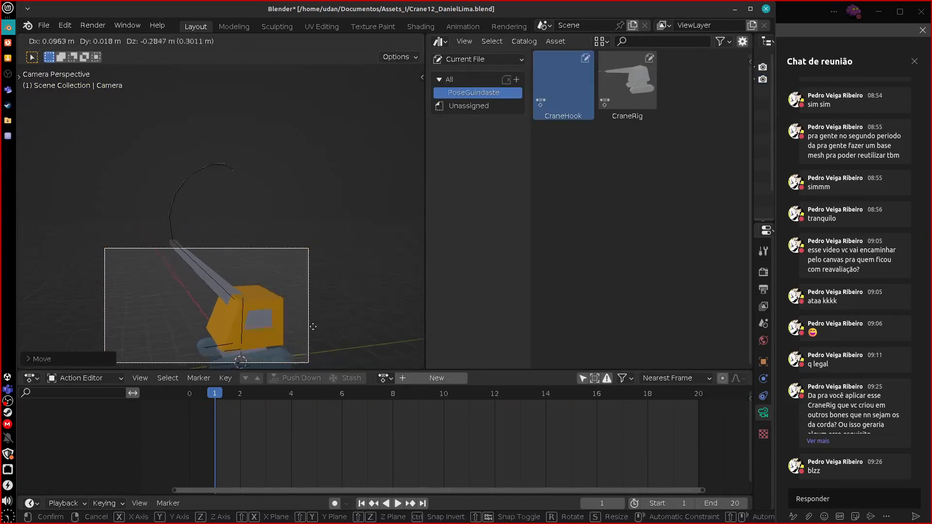
key("y")
key("y")
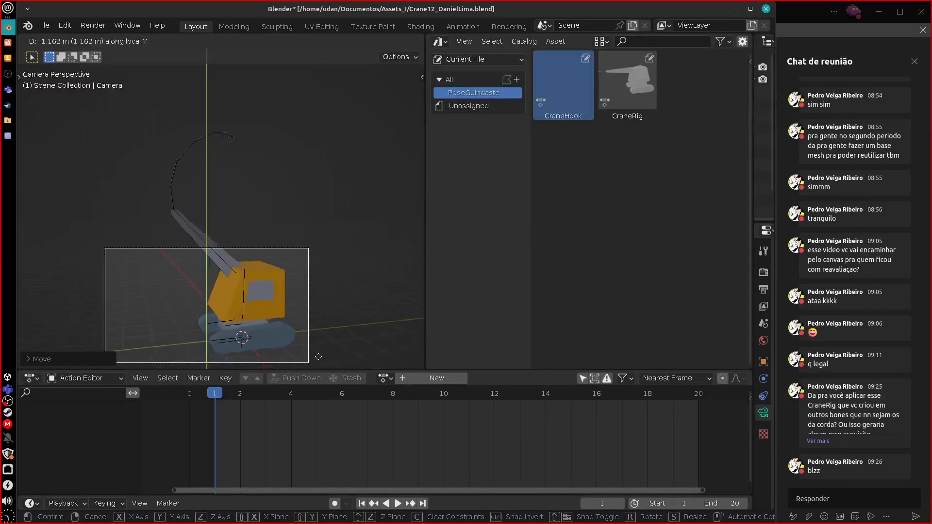
key("z")
key("z")
key("z")
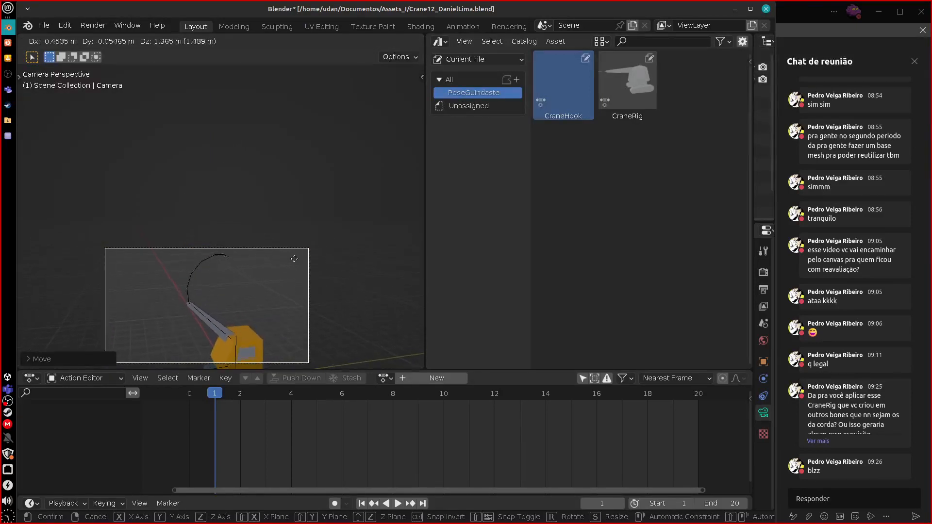
left_click(300, 300)
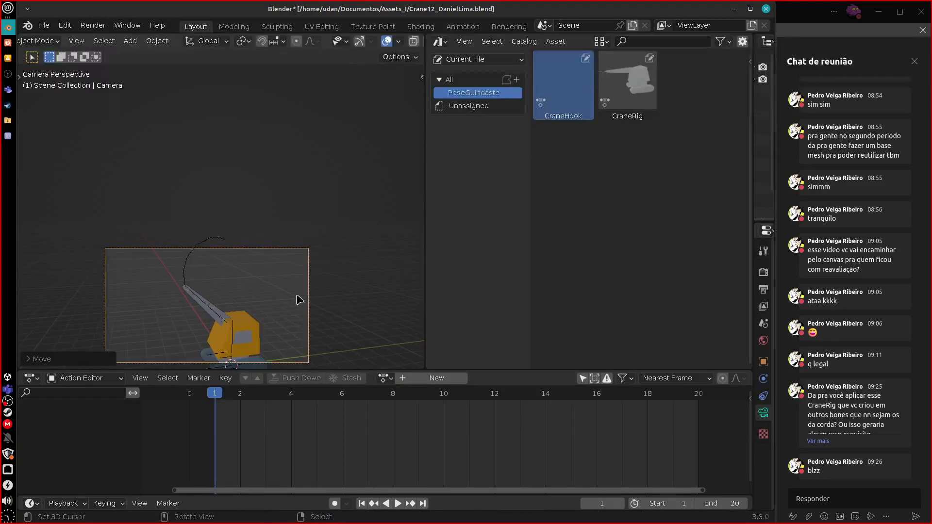
Pull the camera farther back along local Z and adjust it freely so the whole crane and rope fit the frame
middle_click_drag(296, 321, 316, 276, "shift")
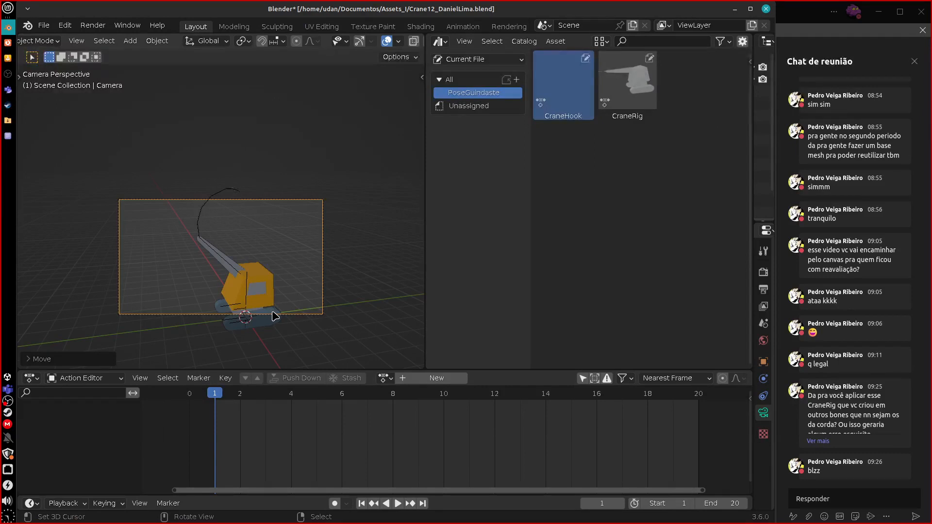
key("g")
key("z")
key("z")
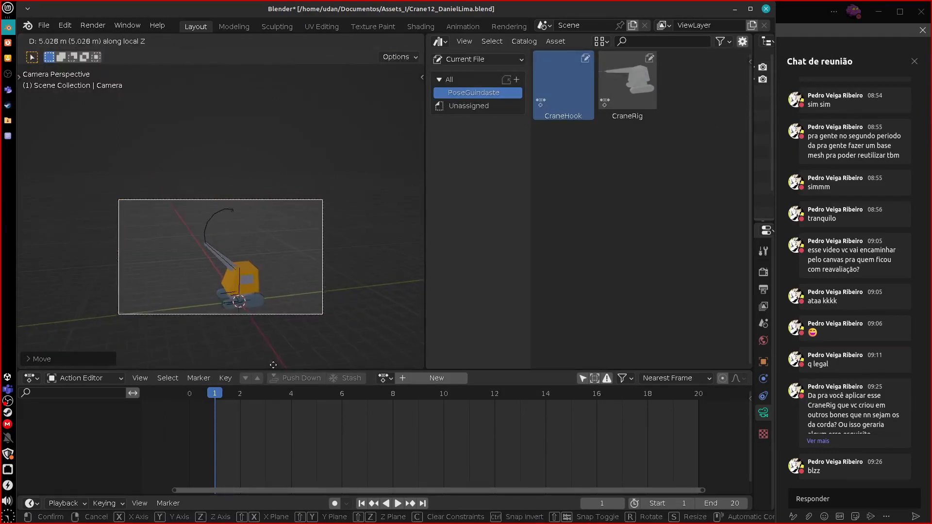
key("z")
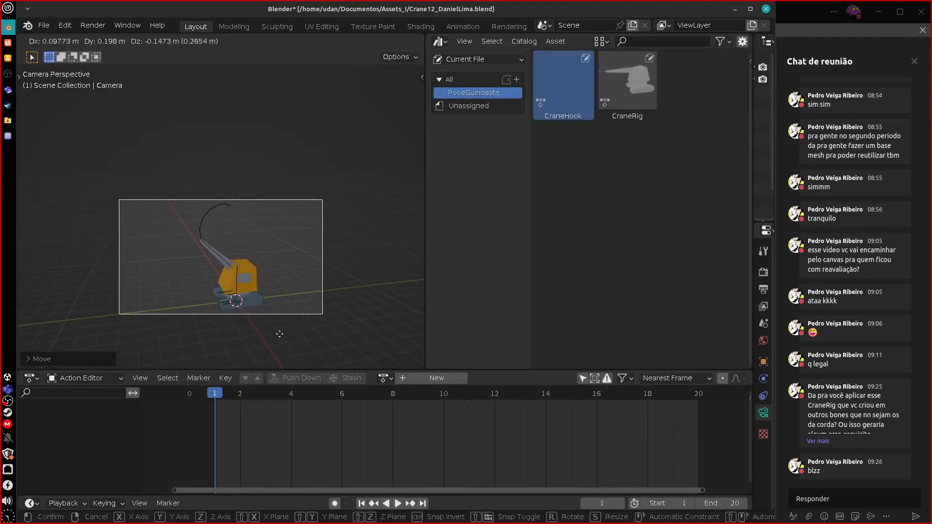
left_click(280, 334)
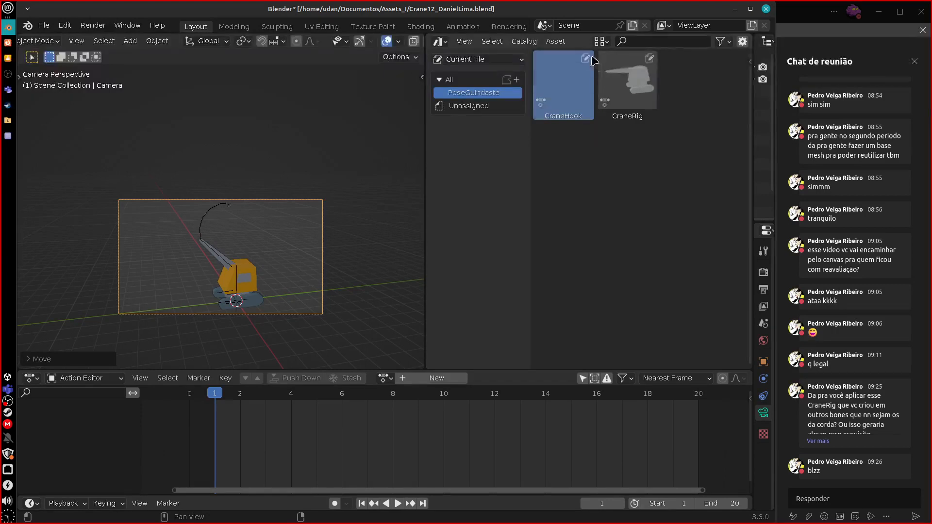
Show the CraneHook asset's details in a widened Asset Browser and generate its preview image
left_click(560, 43)
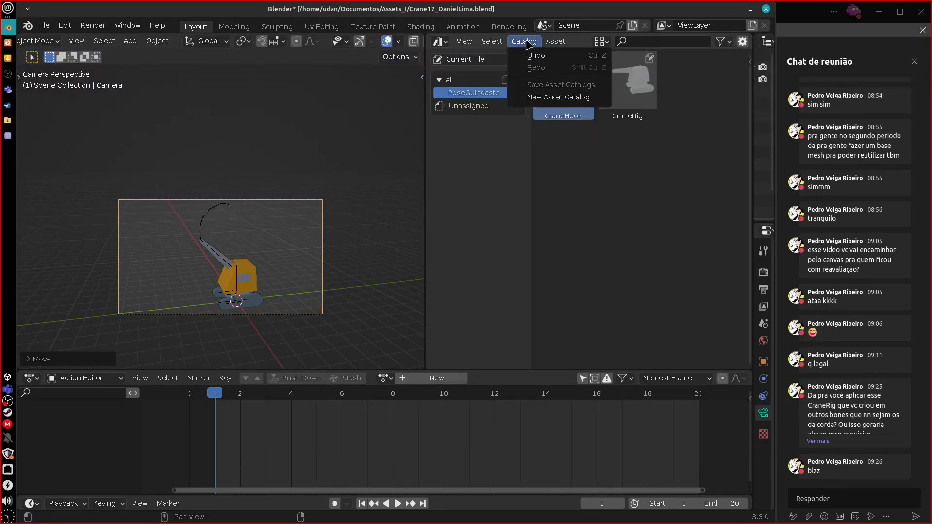
mouse_move(488, 44)
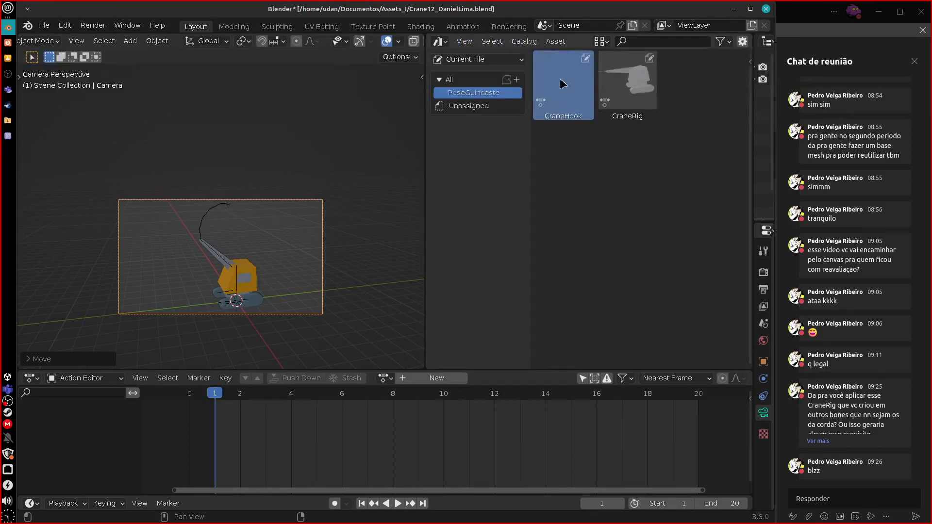
left_click(743, 42)
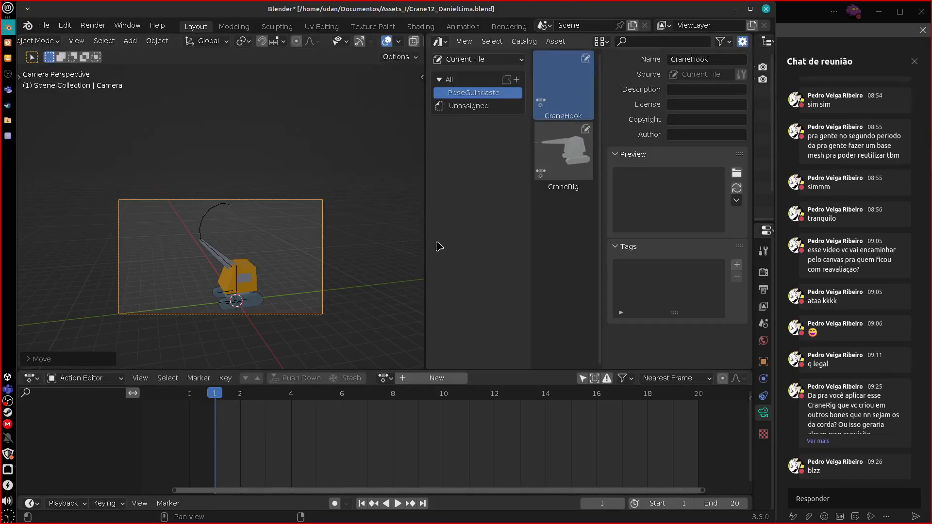
left_click_drag(422, 243, 386, 244)
left_click(742, 42)
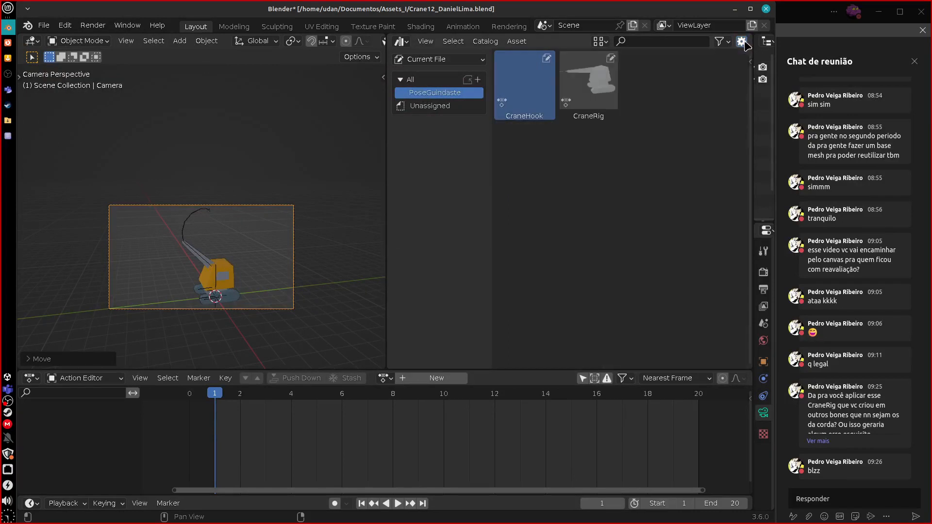
left_click(741, 42)
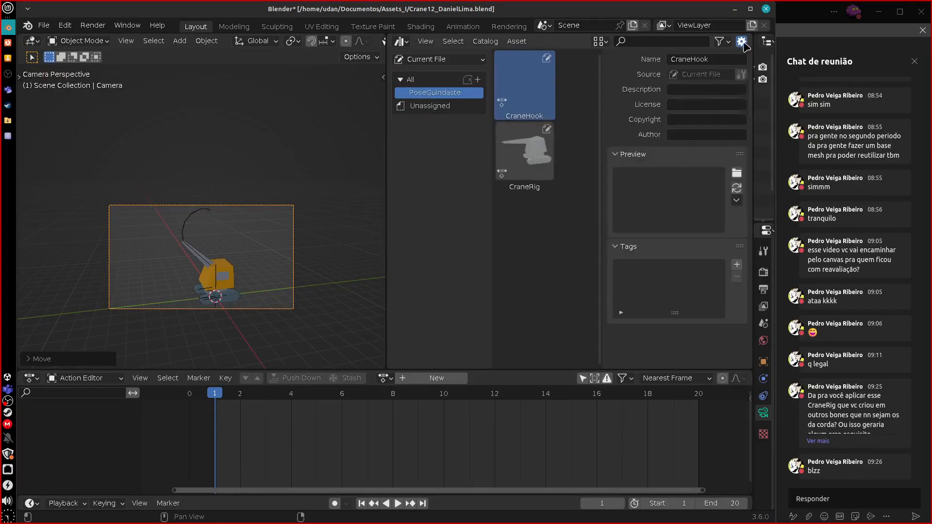
left_click(737, 189)
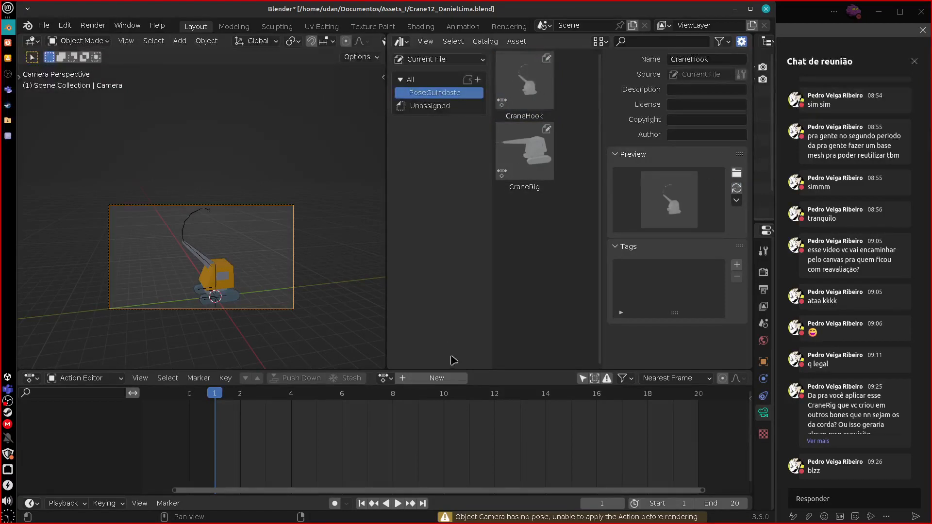
Try Render Active Object for the CraneHook preview, then select the crane mesh and regenerate the preview
left_click(737, 200)
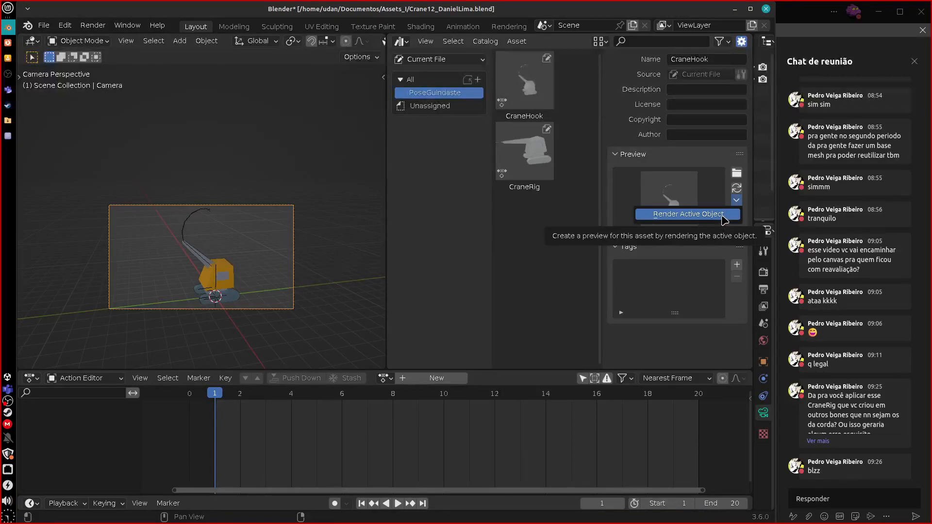
left_click(723, 219)
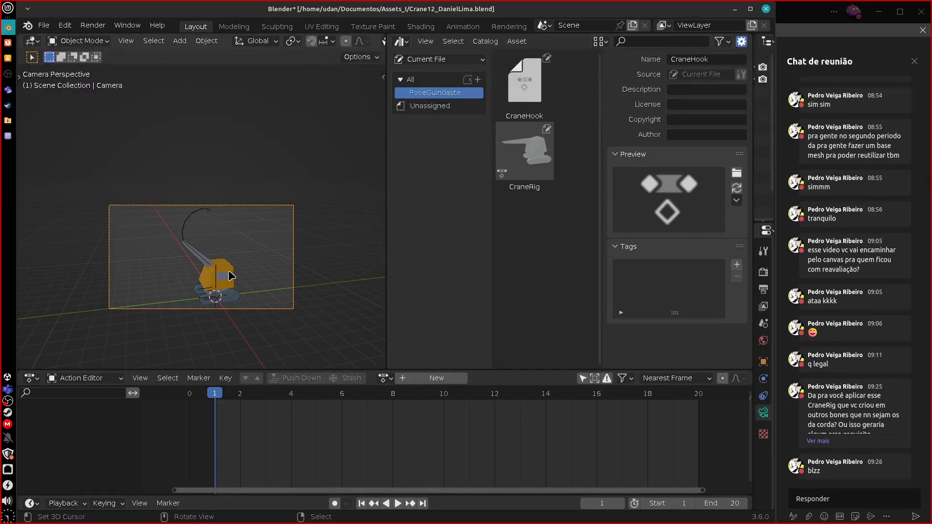
right_click(230, 287)
left_click(736, 189)
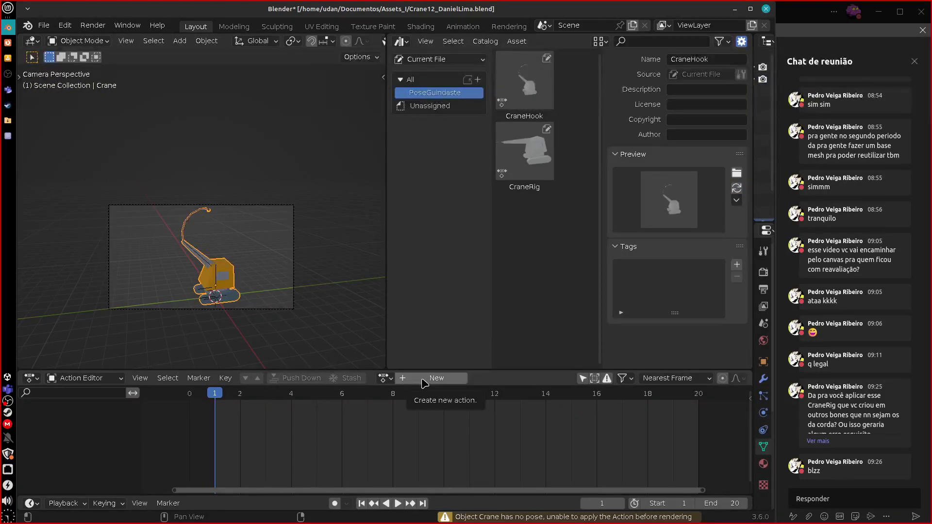
Load CatRender.png from the Assets_I folder as the CraneHook asset's custom preview
left_click(737, 174)
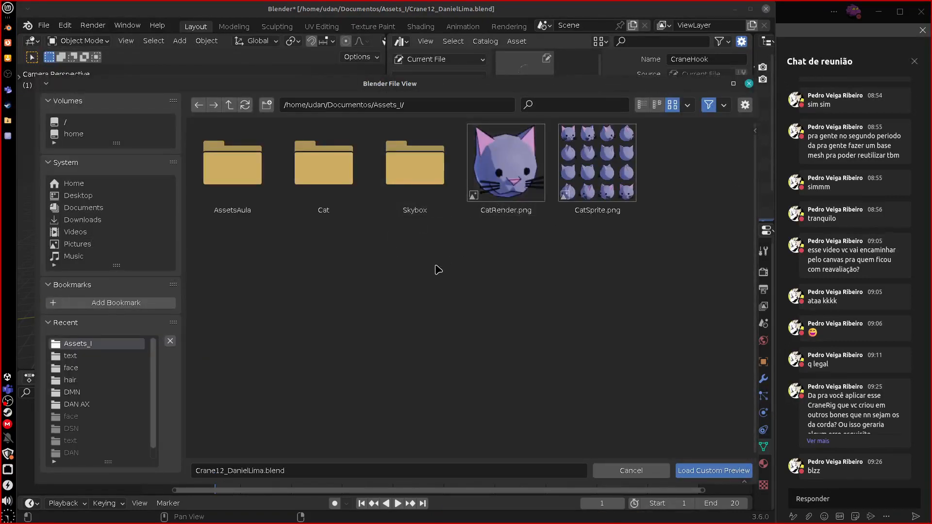
left_click(477, 218)
left_click(730, 470)
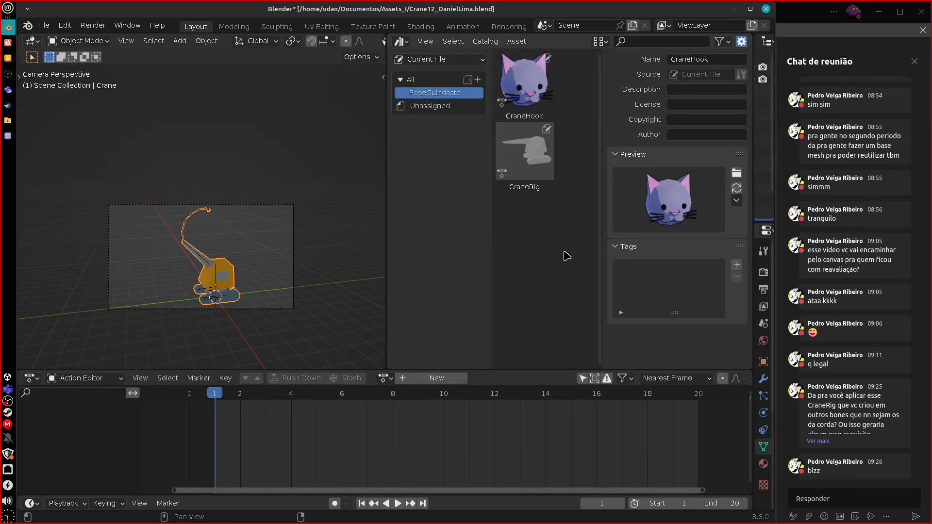
Use Render Active Object for the CraneHook asset's preview image, then regenerate the preview through the camera
left_click(736, 200)
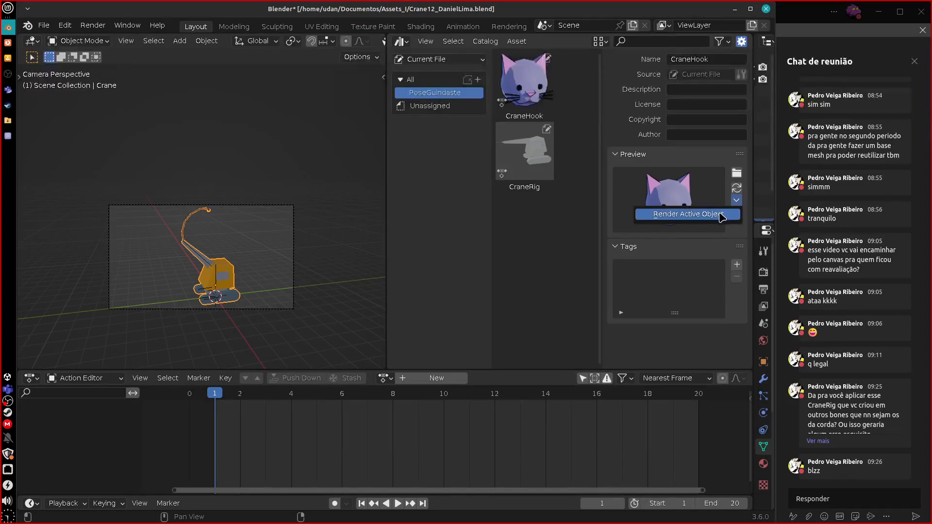
left_click(721, 215)
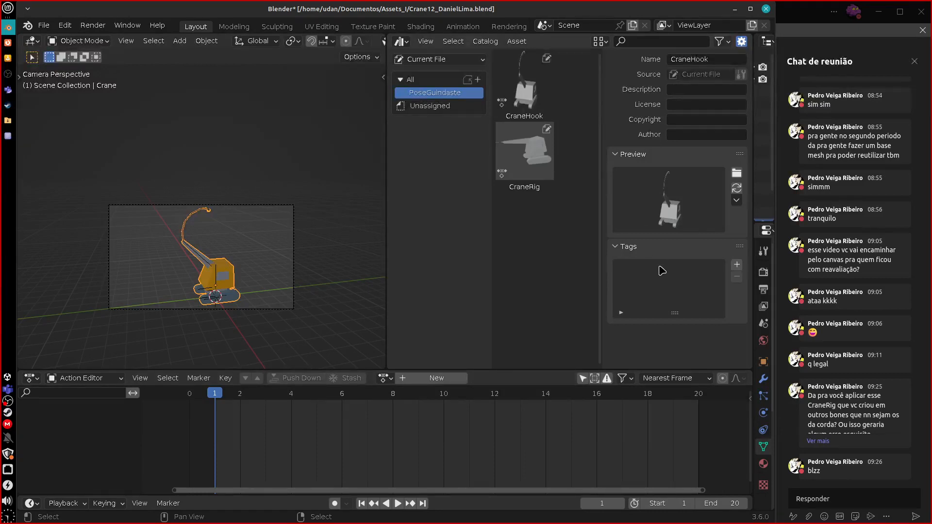
left_click(736, 189)
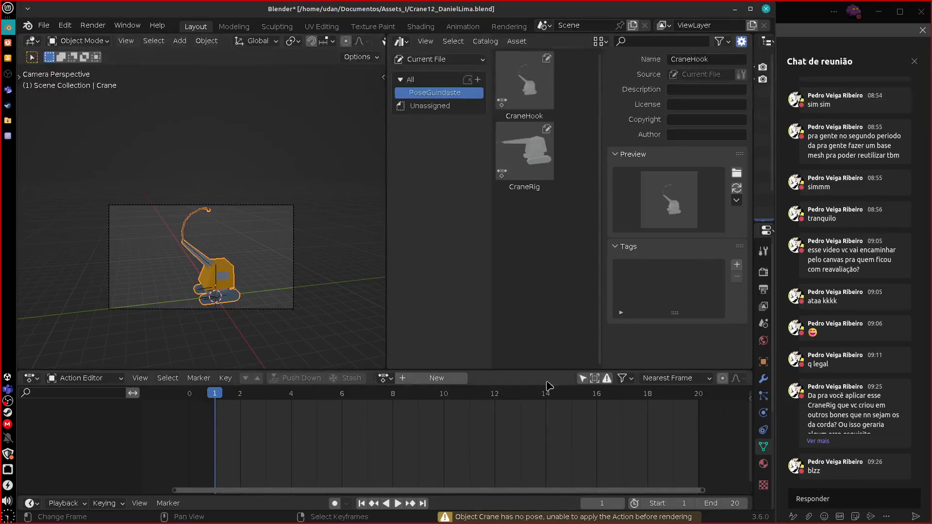
Delete the camera, make the crane mesh the active object, and render it as the CraneHook preview
key("Delete")
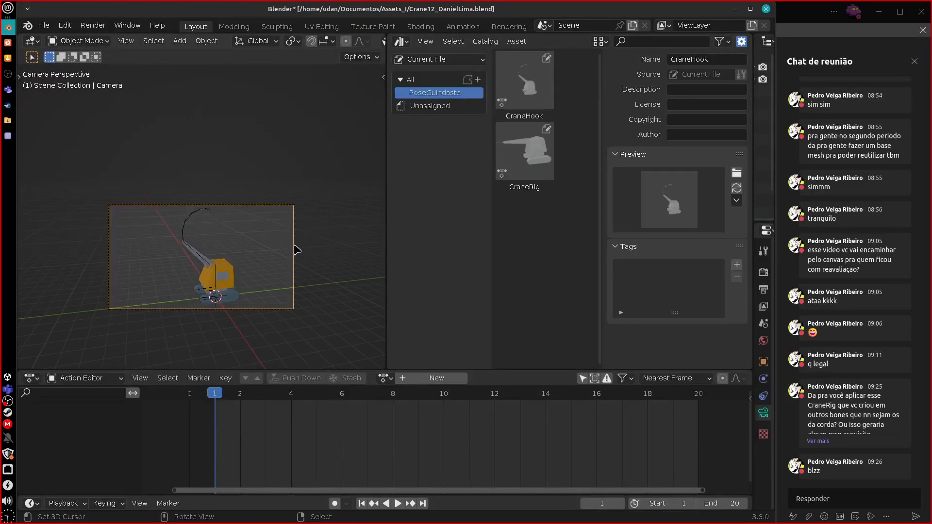
middle_click_drag(304, 231, 312, 286)
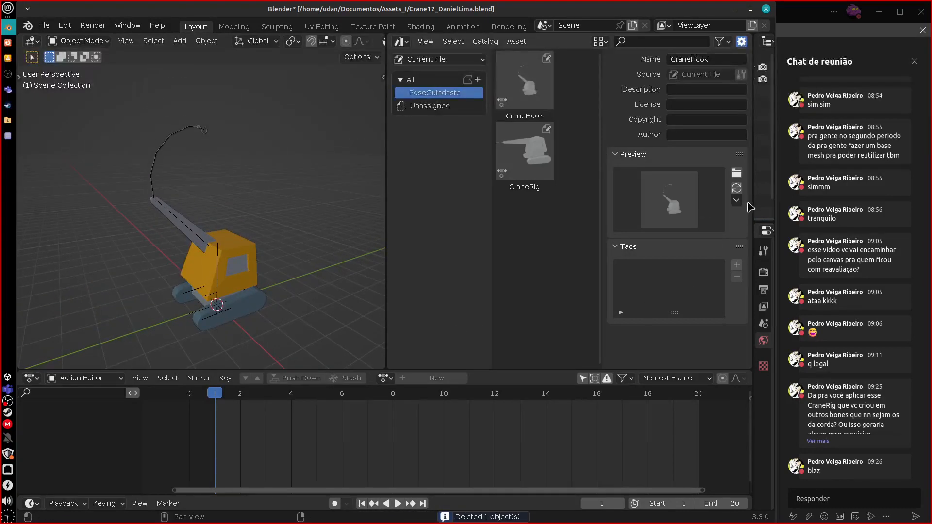
key("ctrl+z")
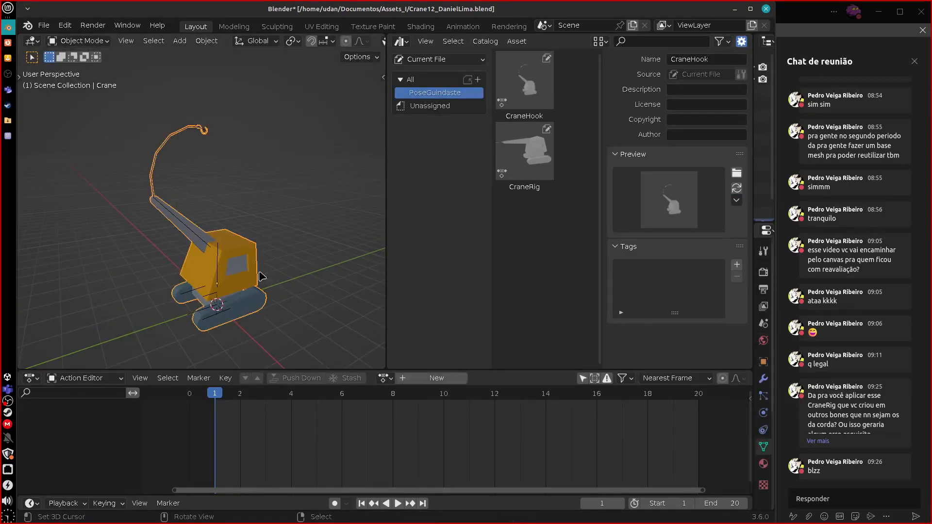
left_click(736, 200)
left_click(710, 217)
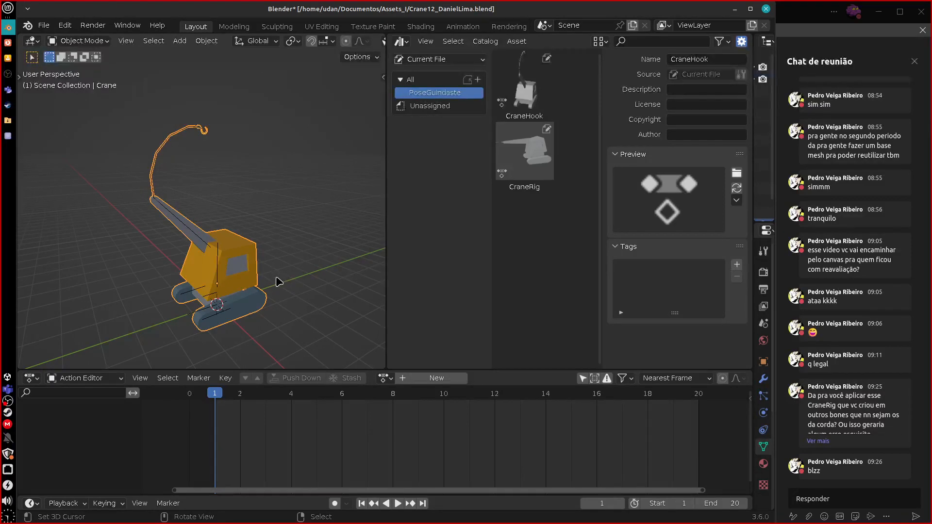
Widen the Asset Browser so the CraneHook and CraneRig pose assets sit side by side
left_click(524, 90)
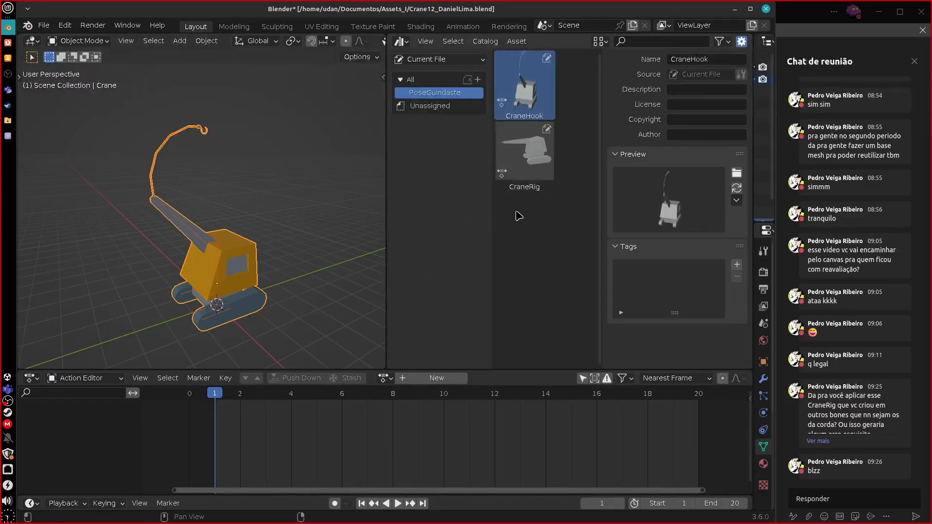
left_click(524, 151)
left_click(524, 87)
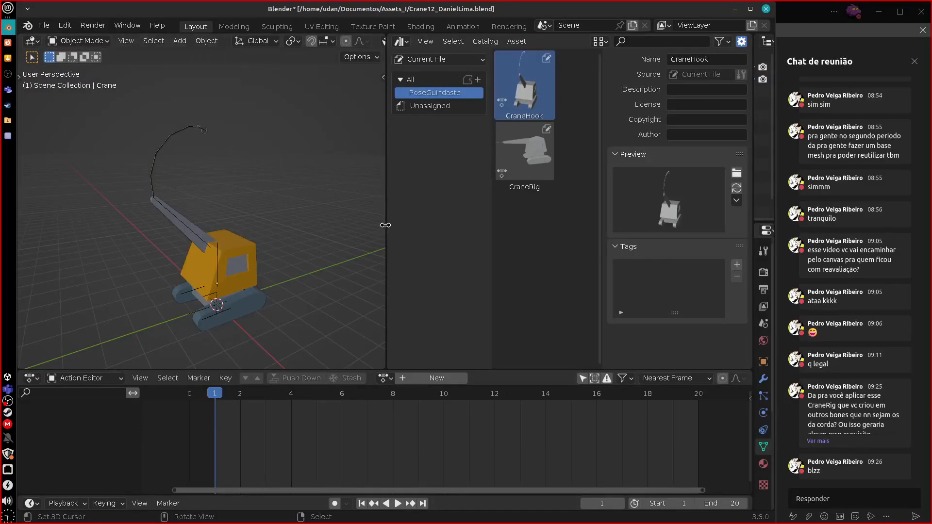
left_click_drag(381, 229, 326, 231)
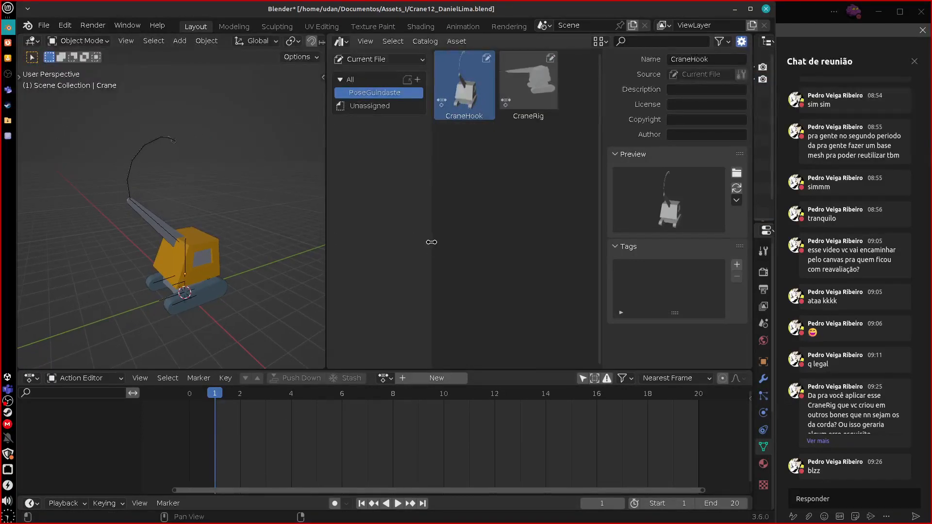
left_click_drag(431, 241, 438, 242)
Put the crane armature in Pose Mode and apply the CraneRig pose asset to it
left_click(534, 82)
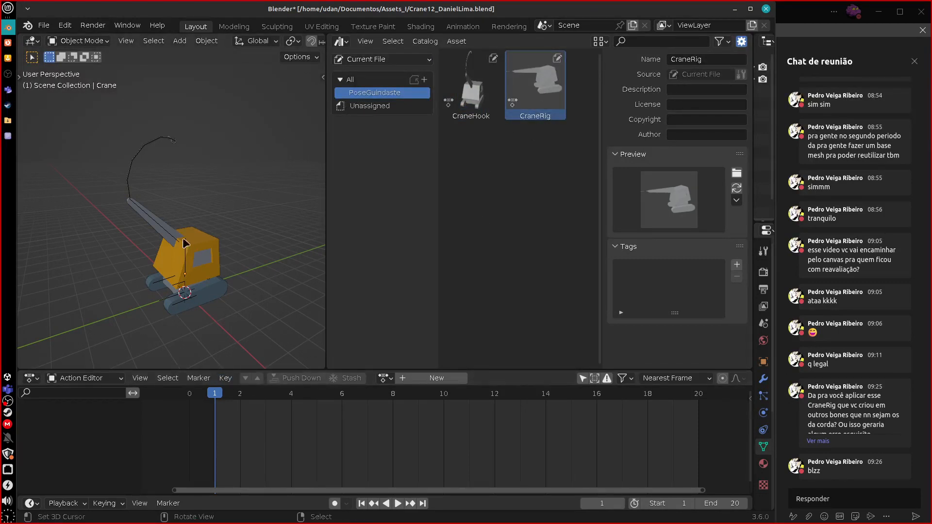
left_click(131, 182)
left_click(96, 41)
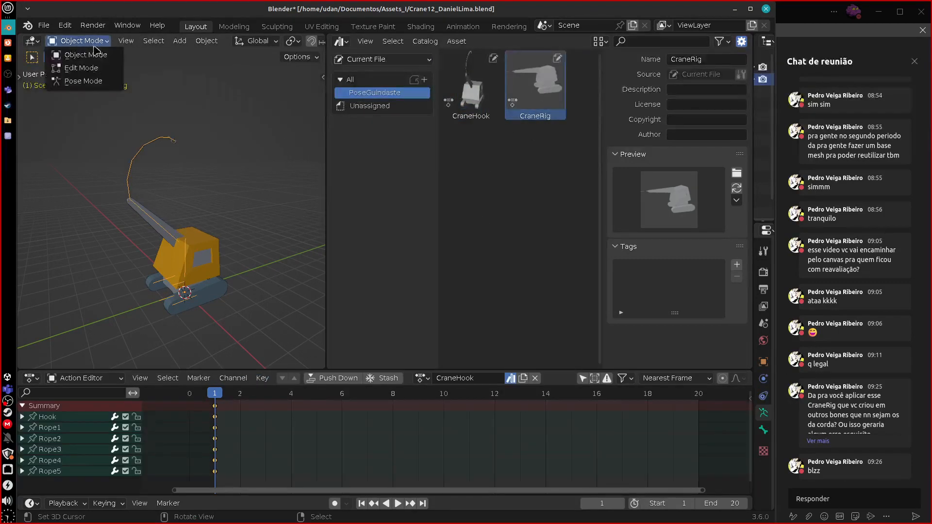
left_click(99, 82)
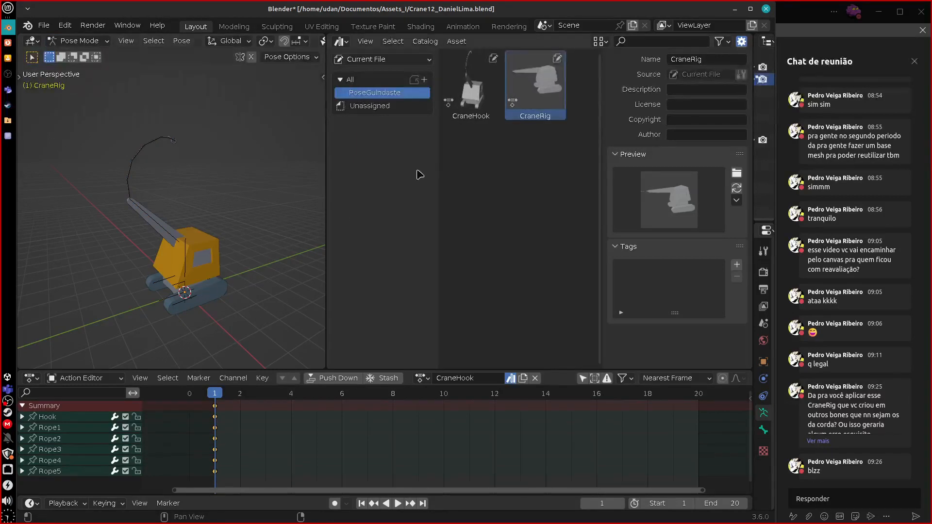
double_click(540, 88)
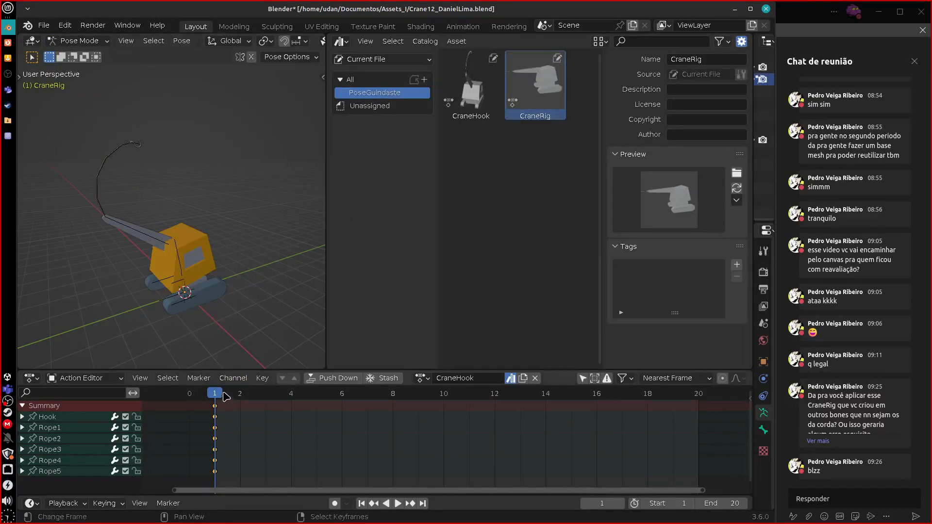
Load the CraneRig action in the Action Editor and deselect its keyframes
left_click(468, 94)
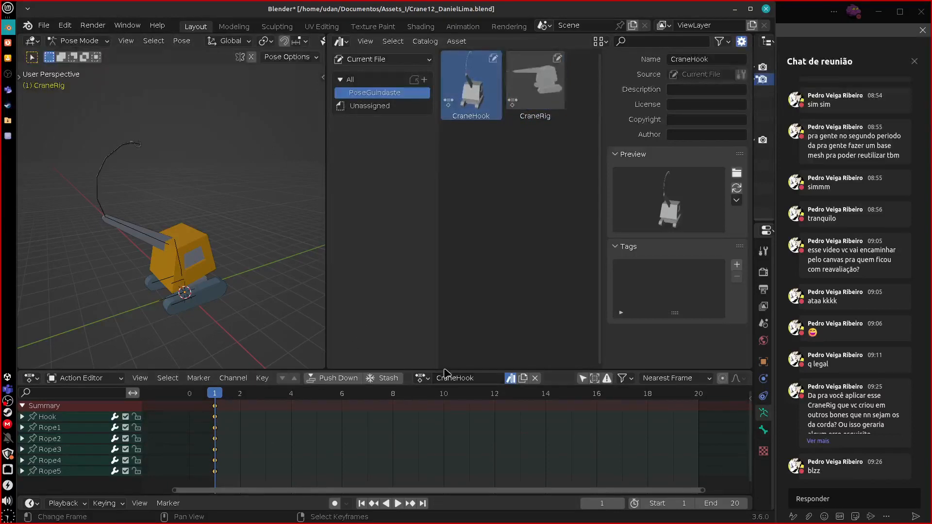
left_click(422, 378)
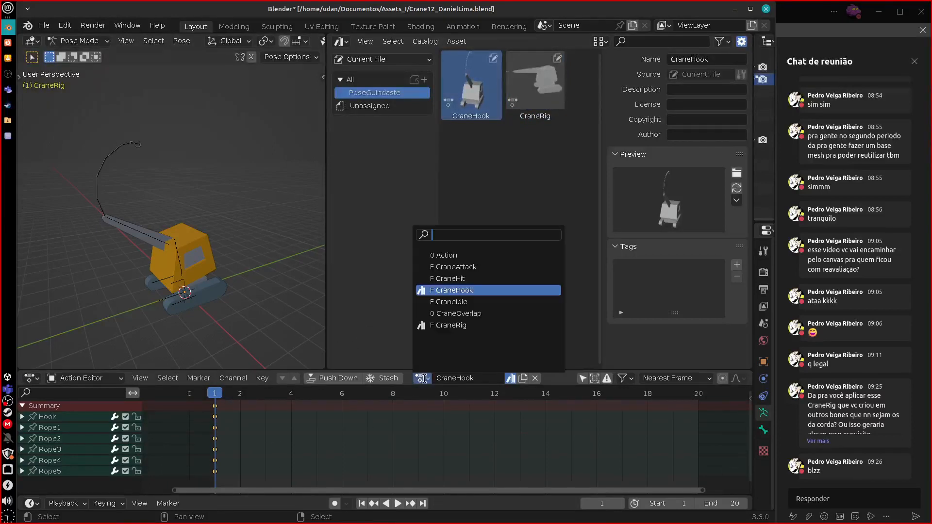
left_click(448, 326)
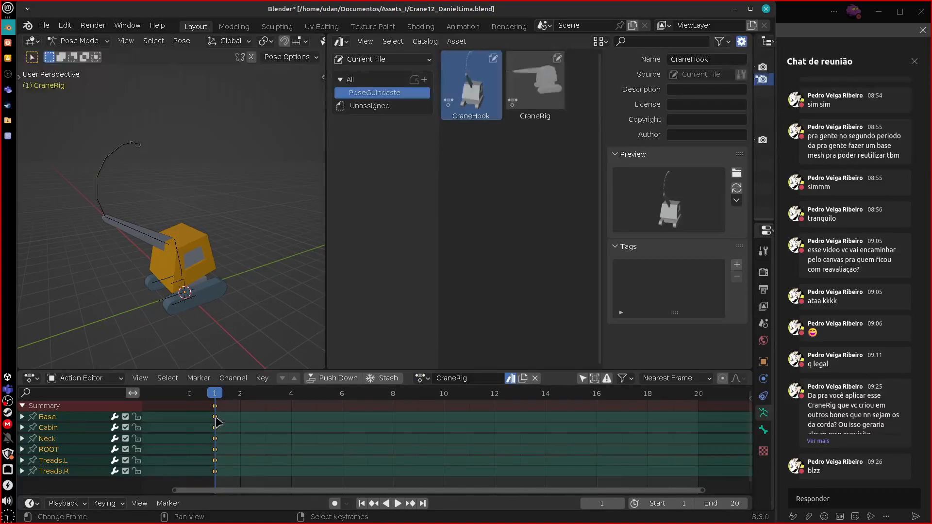
left_click(216, 434)
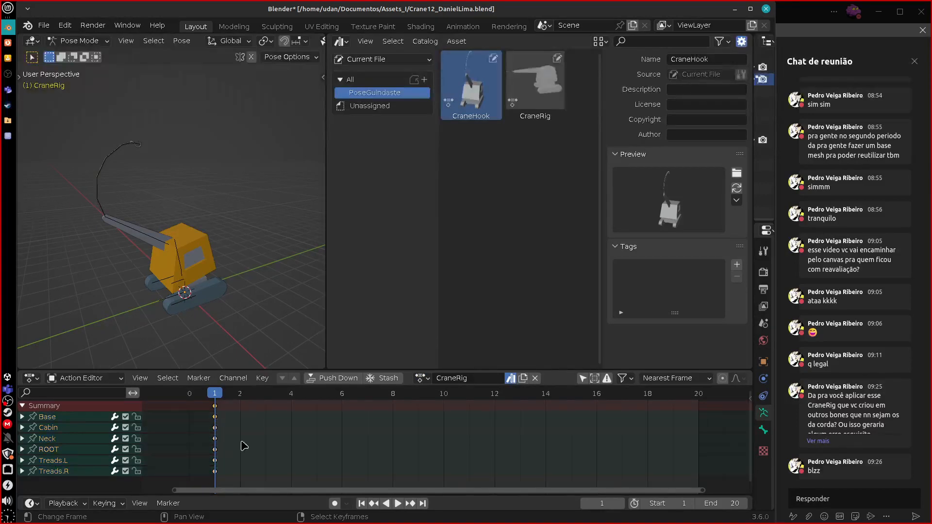
Try rotating the Rope1 bone and keyframing it in the CraneRig action, then undo that keyframe
left_click(105, 216)
key("r")
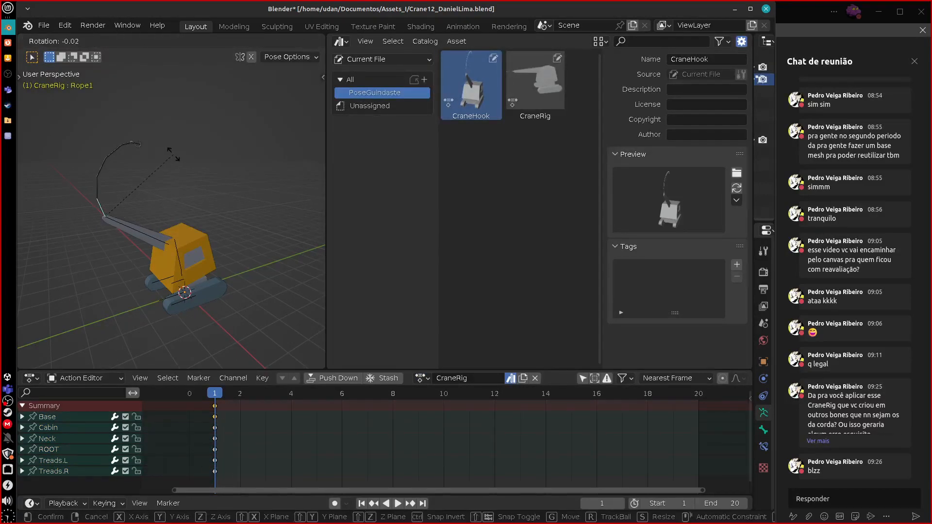
left_click(228, 175)
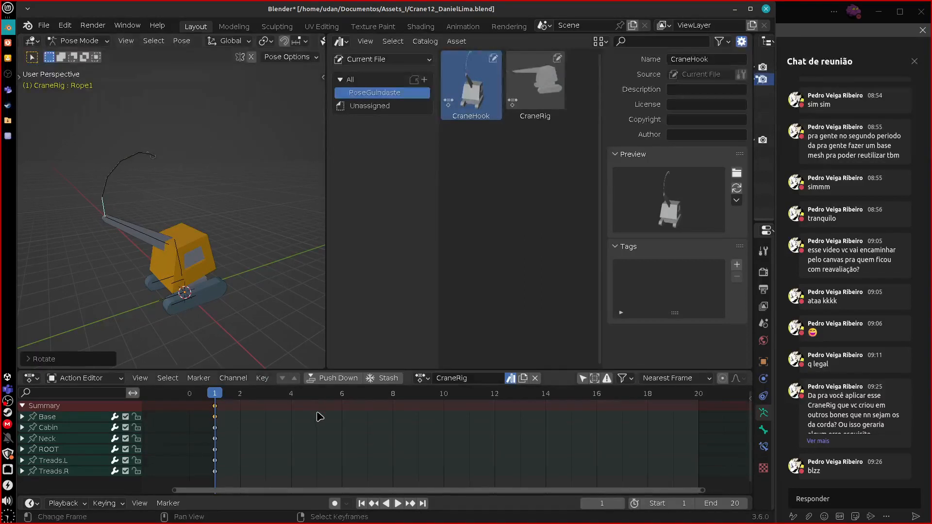
key("i")
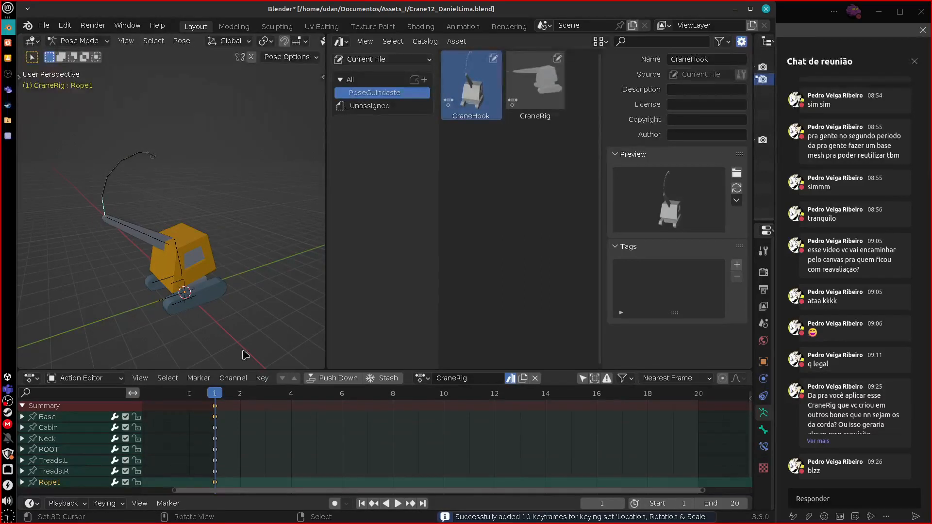
key("ctrl+z")
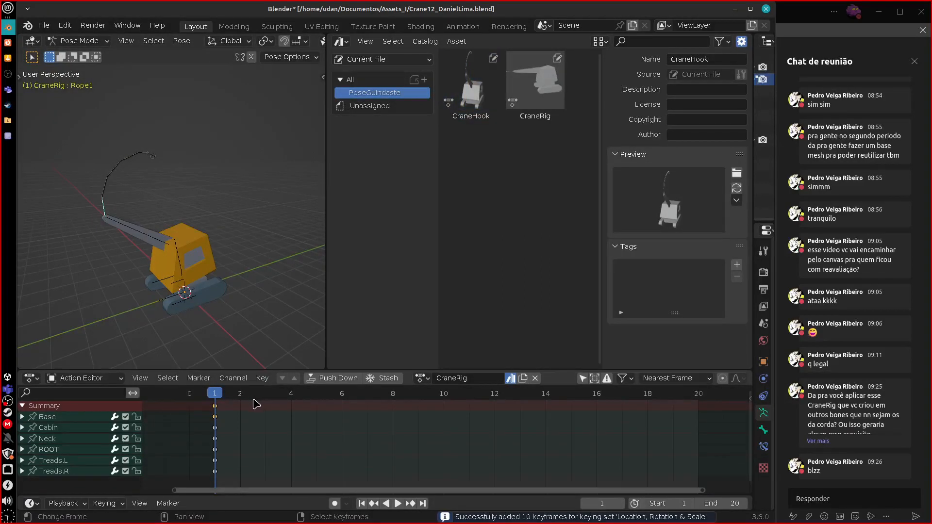
Apply the CraneHook pose asset to the rig and load the CraneHook action in the Action Editor
double_click(470, 85)
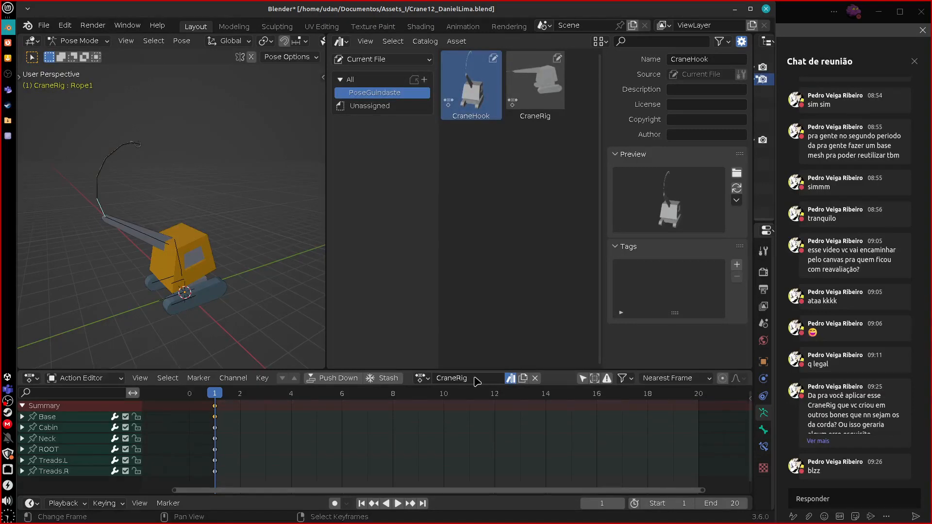
left_click(422, 378)
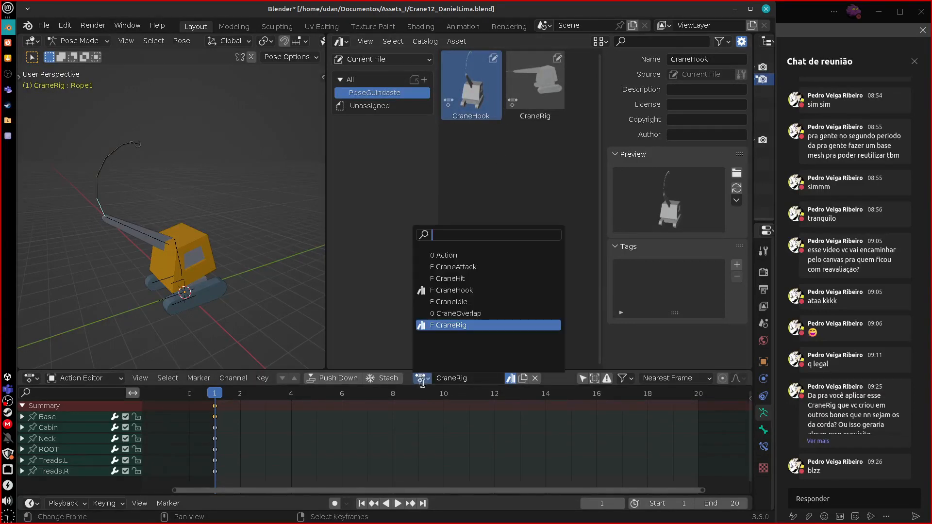
left_click(458, 290)
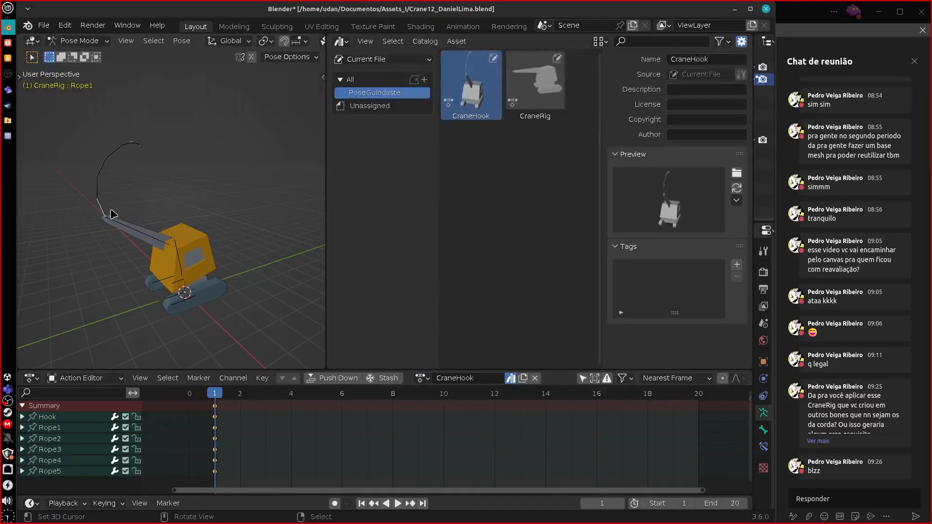
Rotate the Rope1 bone about local X and then freely with Trackball, keyframing each rotation at frame 1 of the CraneHook action
key("r")
key("x")
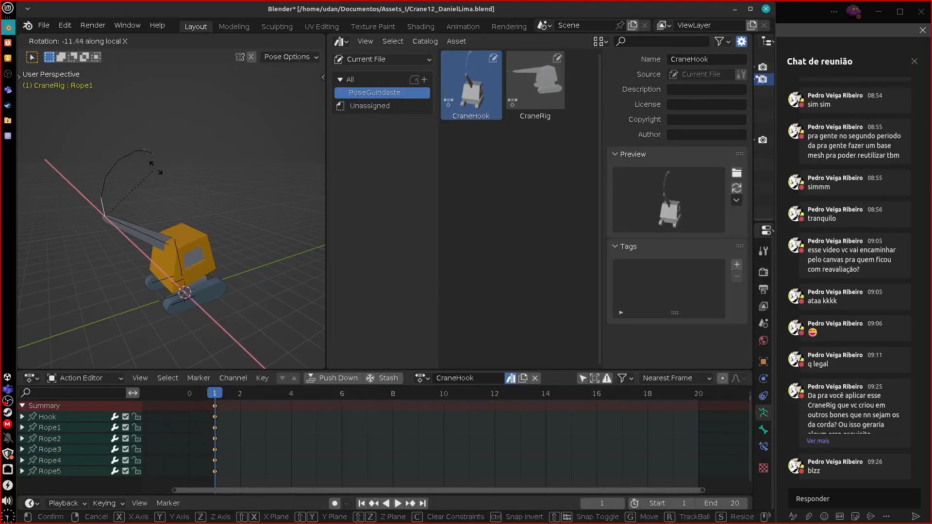
left_click(209, 248)
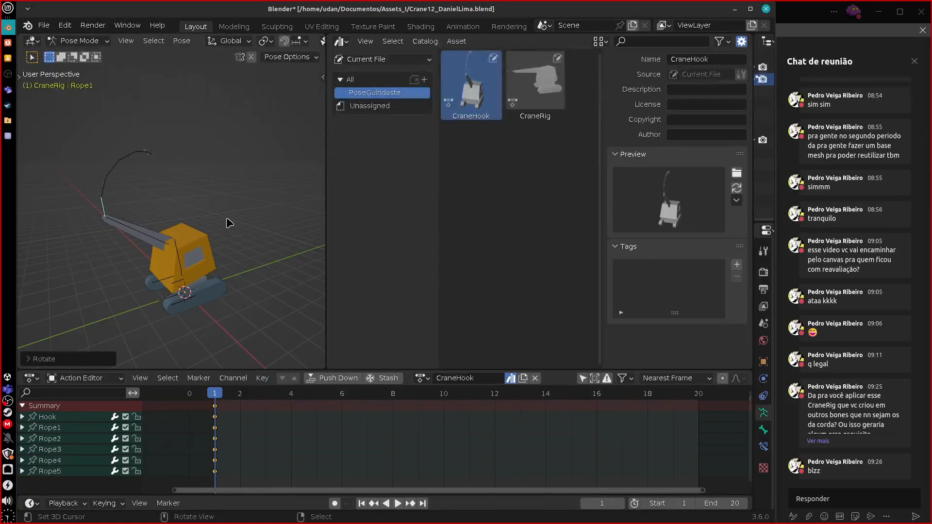
key("i")
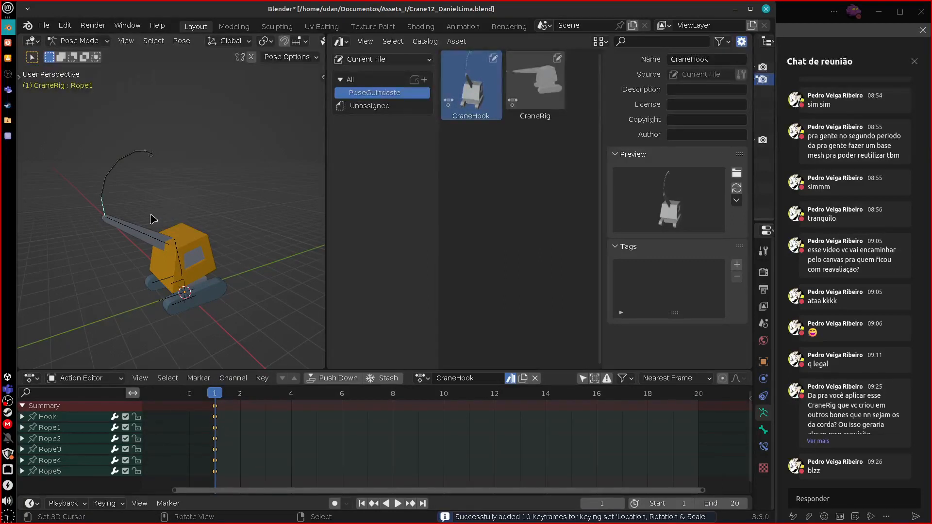
key("r")
key("r")
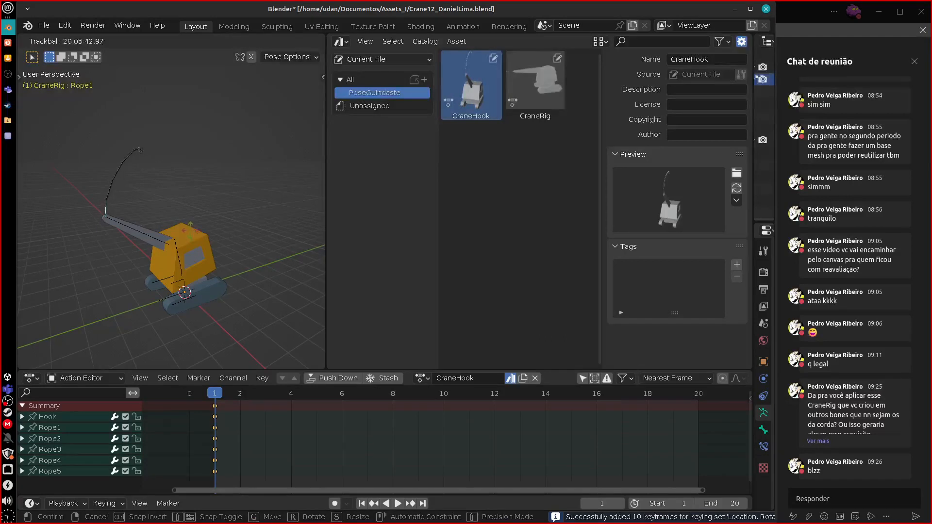
left_click(209, 215)
key("i")
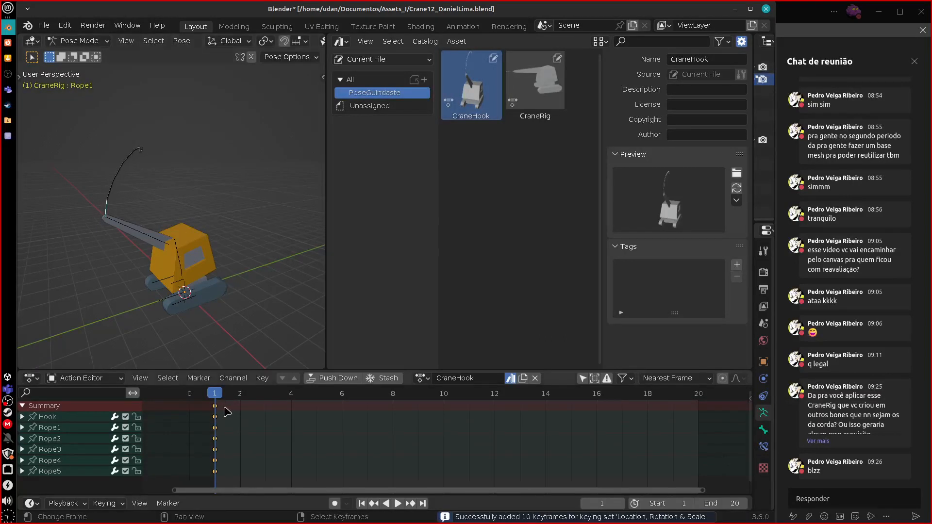
Use Render Active Object to update the CraneHook preview with the rig active, and start animation playback
mouse_move(147, 257)
middle_mouse_down()
mouse_move(283, 237)
mouse_move(158, 252)
middle_mouse_up()
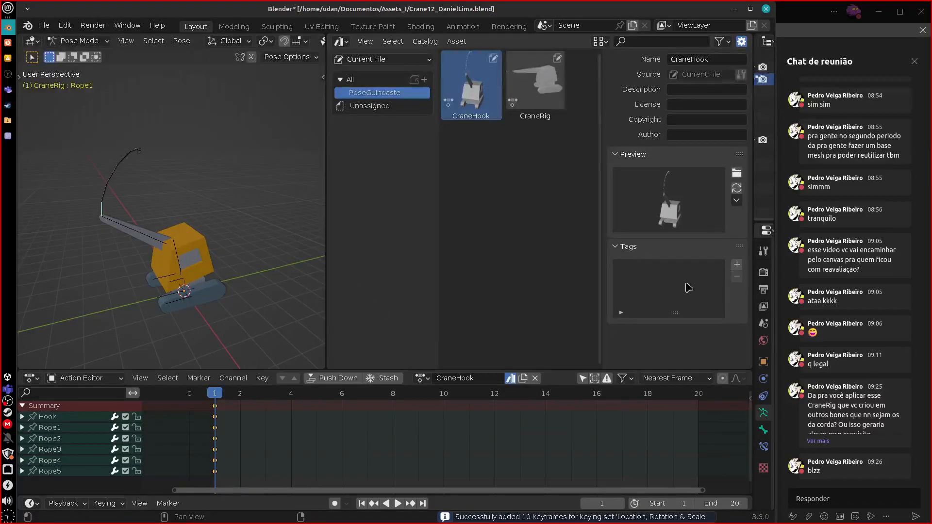
middle_click_drag(239, 270, 291, 257)
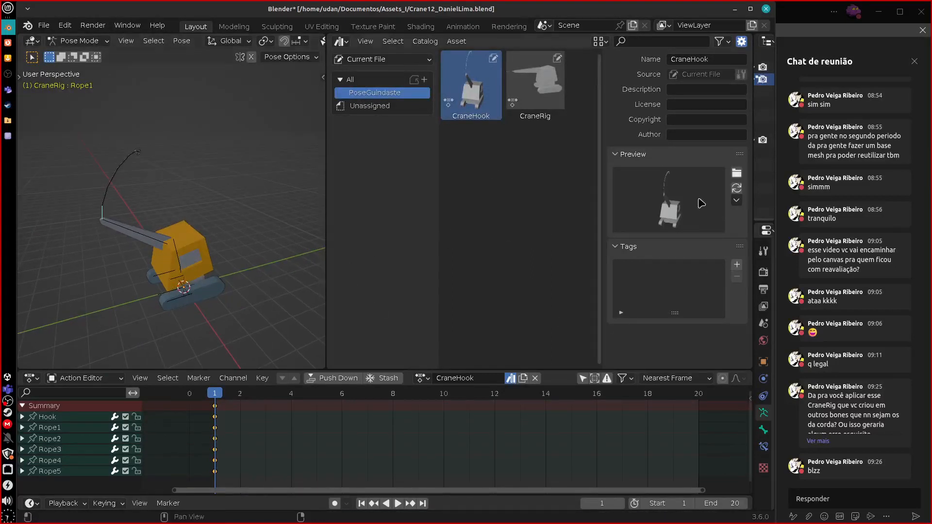
left_click(736, 200)
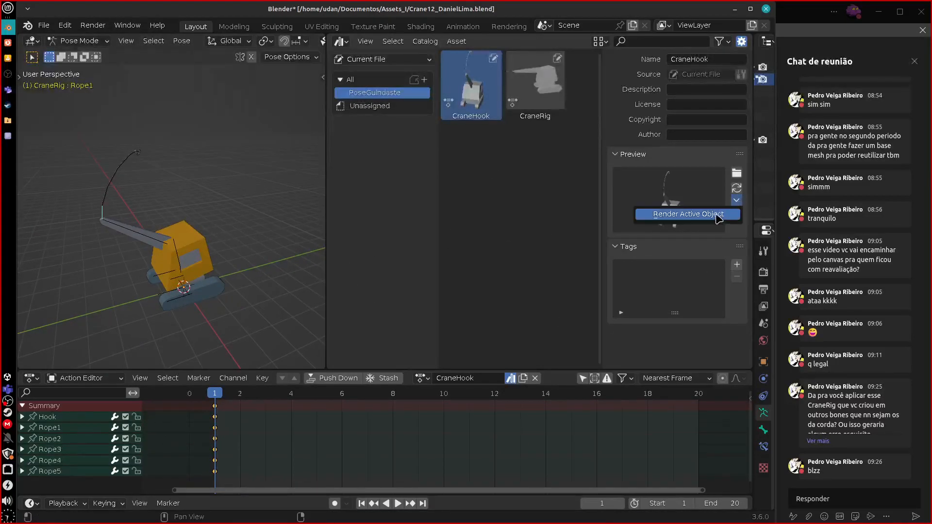
left_click(692, 214)
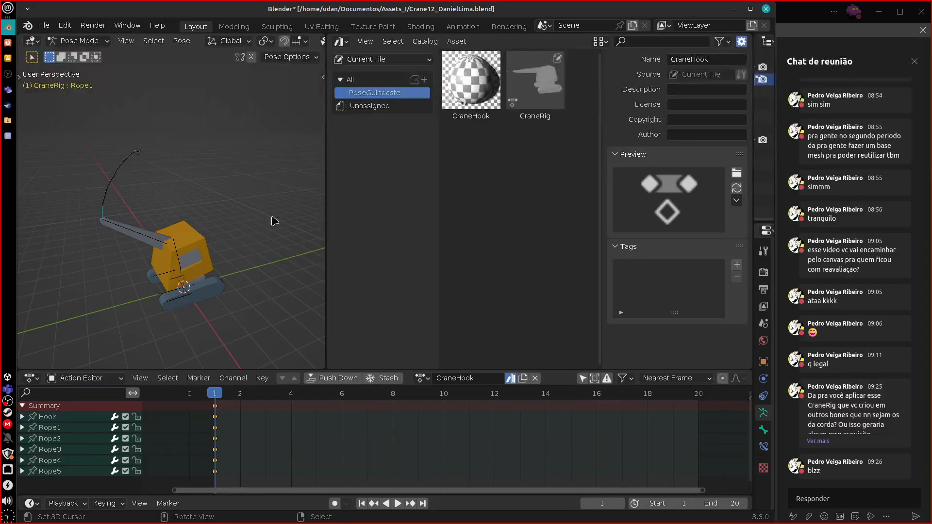
key("space")
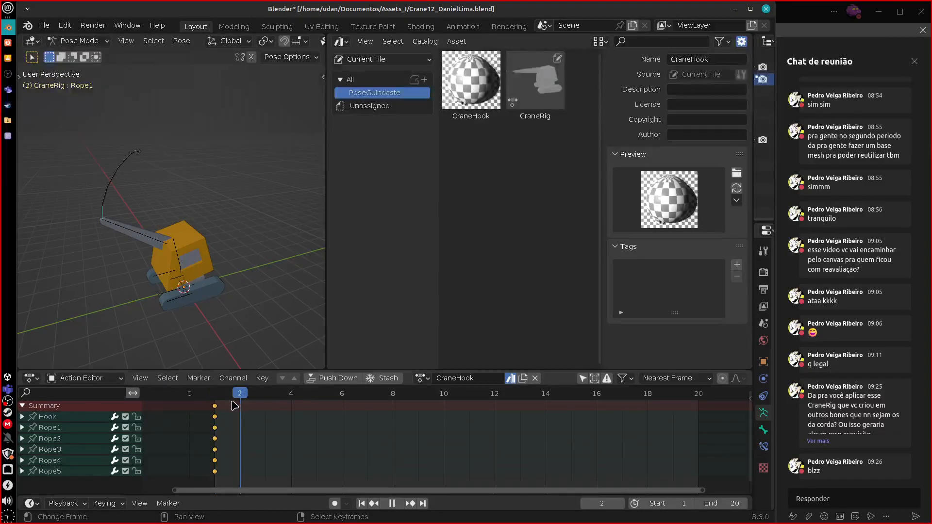
Stop playback, return to Object Mode and render the Crane mesh as the preview of the CraneHook asset with Render Active Object
key("Escape")
left_click(544, 92)
left_click(487, 92)
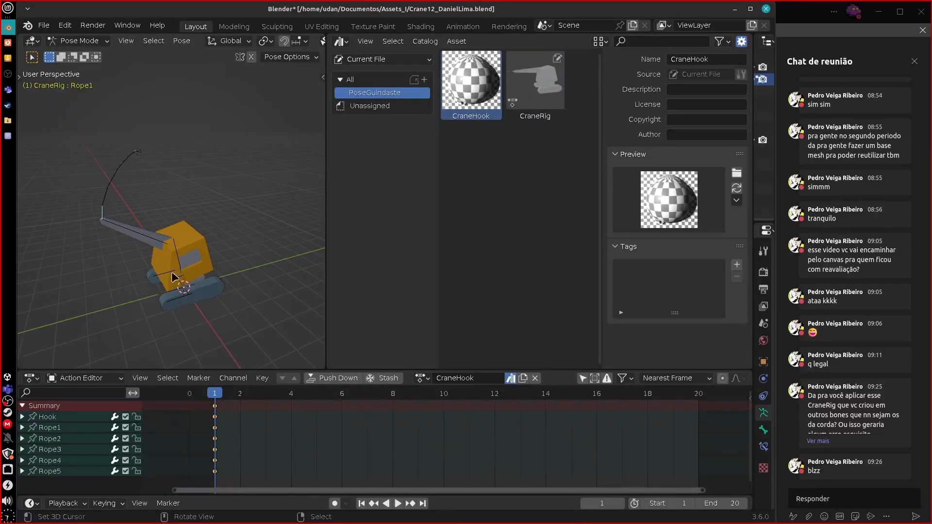
key("alt+a")
left_click(78, 41)
left_click(80, 51)
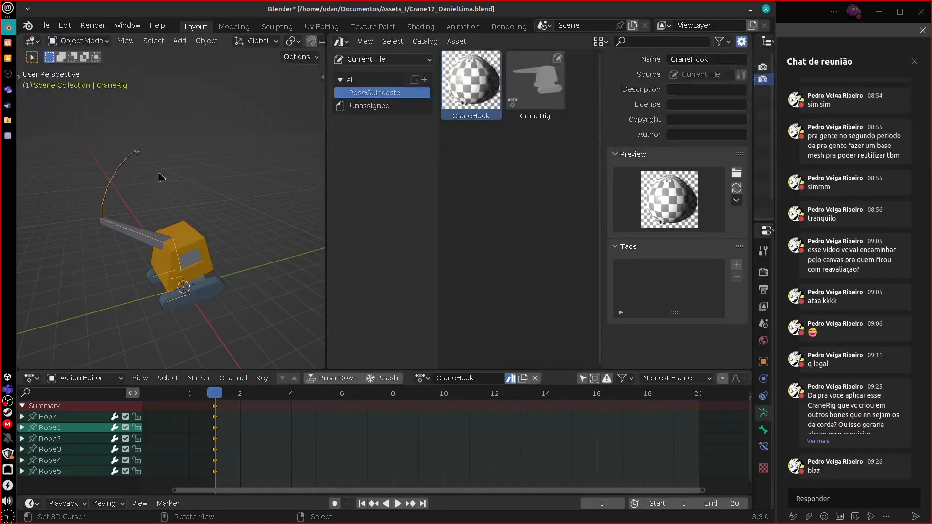
left_click(193, 239)
left_click(736, 200)
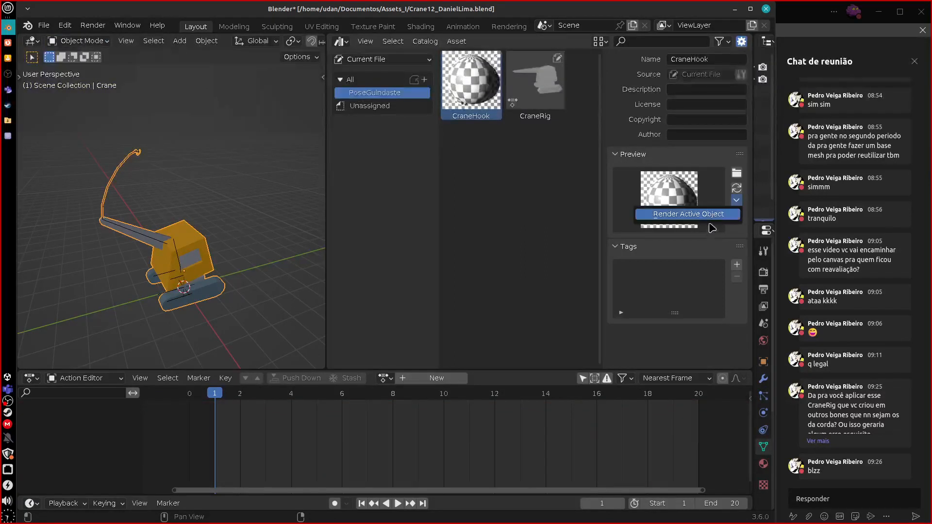
left_click(711, 212)
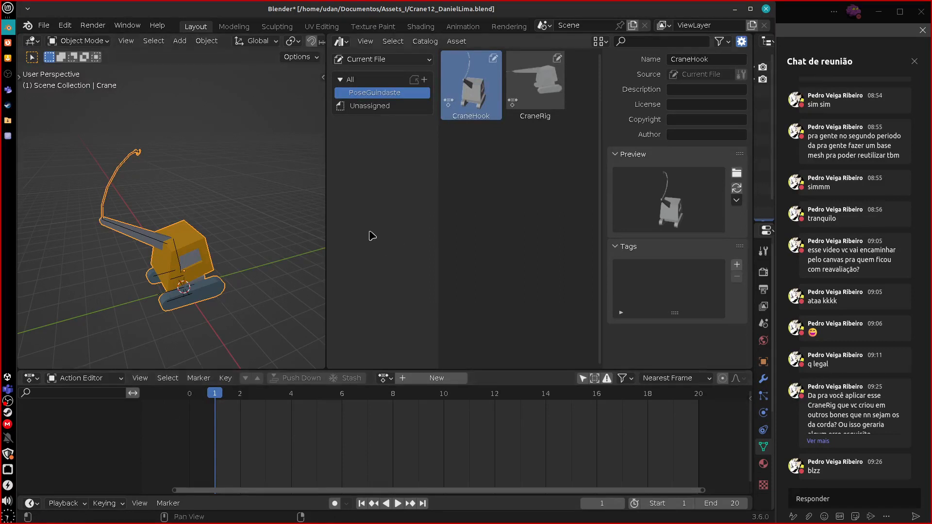
Load the CraneRig action on the Crane object in the Action Editor, rename it CraneOverlap and check the action list
left_click_drag(324, 234, 319, 235)
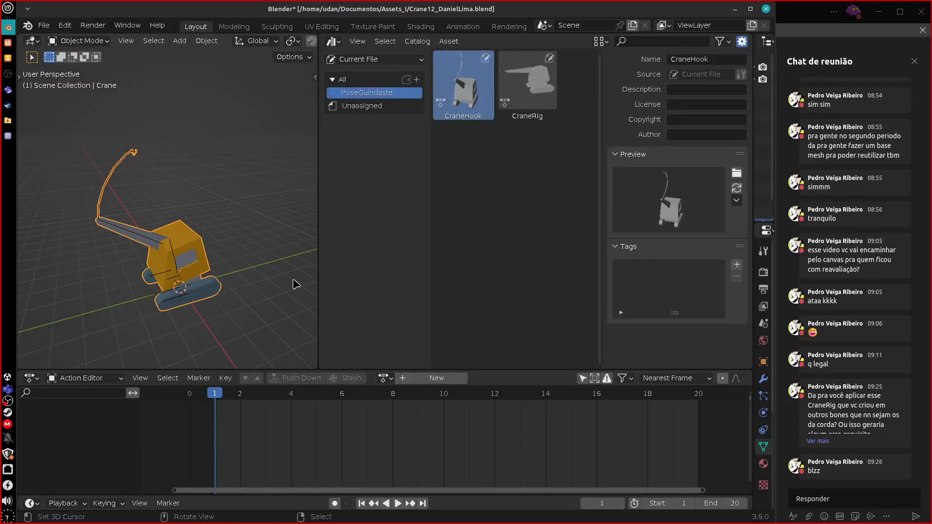
left_click(385, 378)
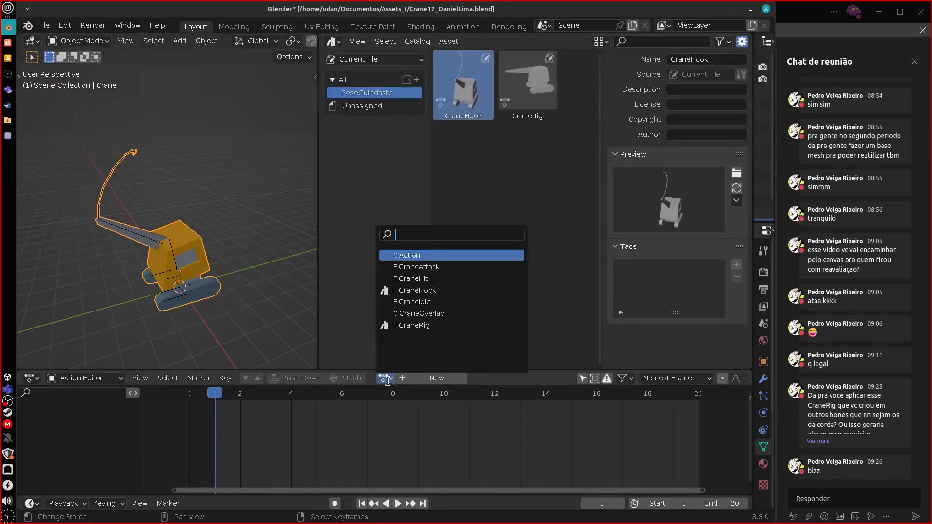
left_click(431, 324)
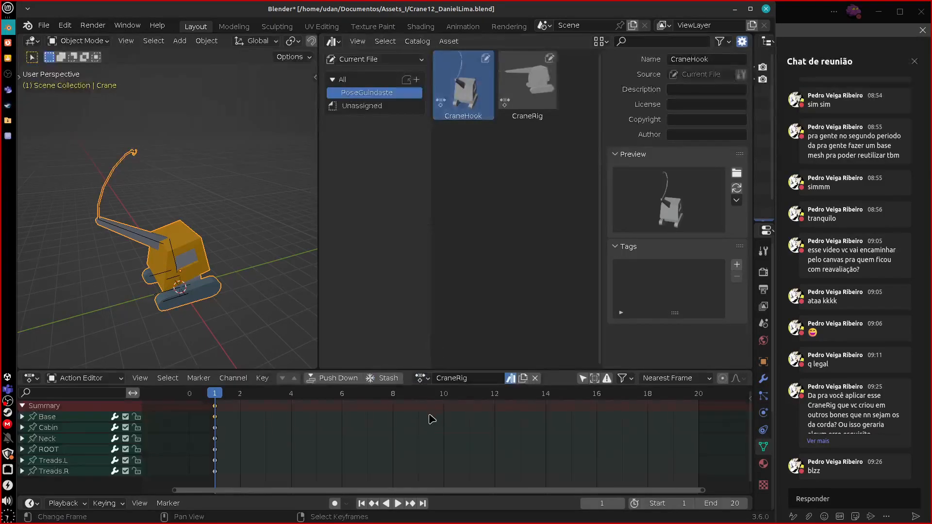
double_click(463, 383)
left_click(473, 380)
key("Return")
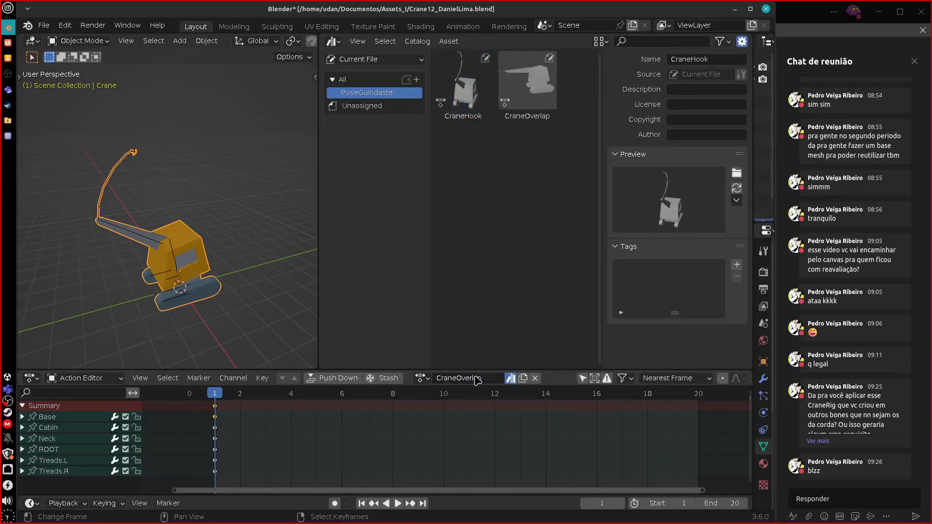
left_click(421, 378)
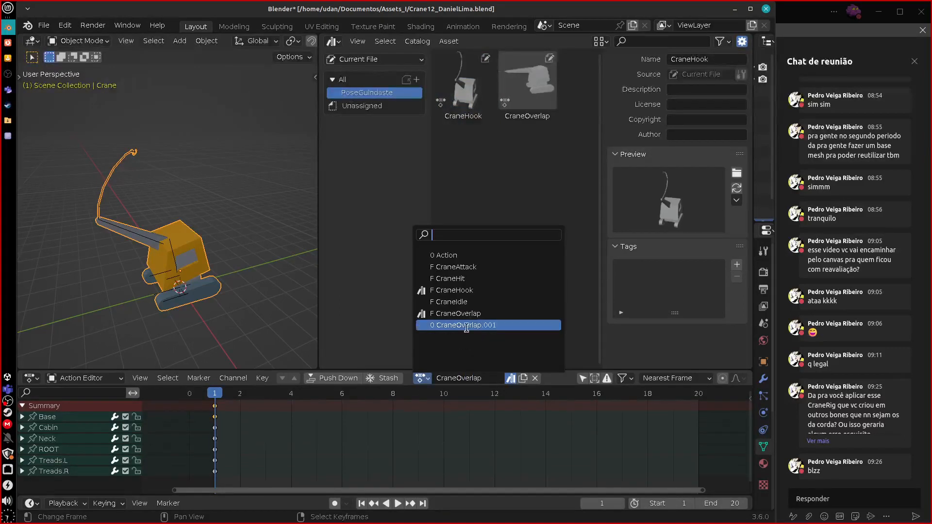
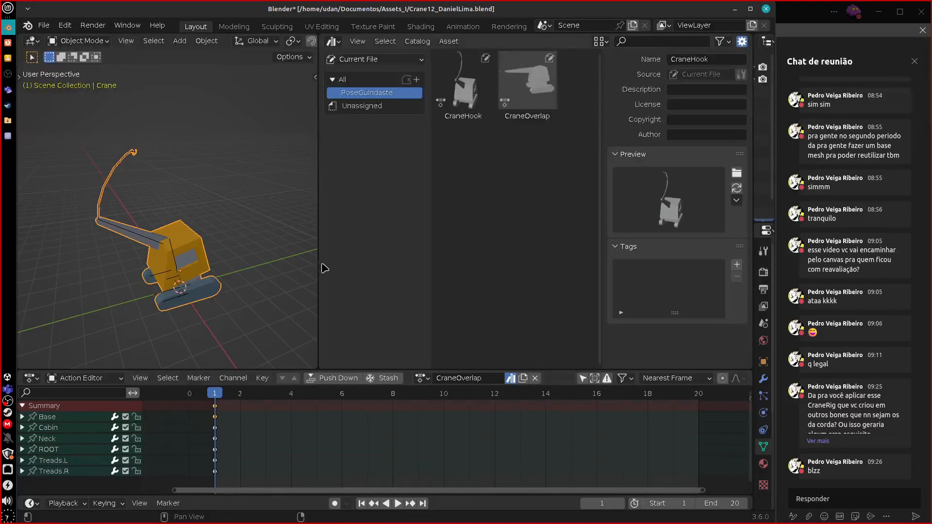
mouse_move(318, 268)
left_mouse_down()
mouse_move(304, 268)
mouse_move(326, 268)
left_mouse_up()
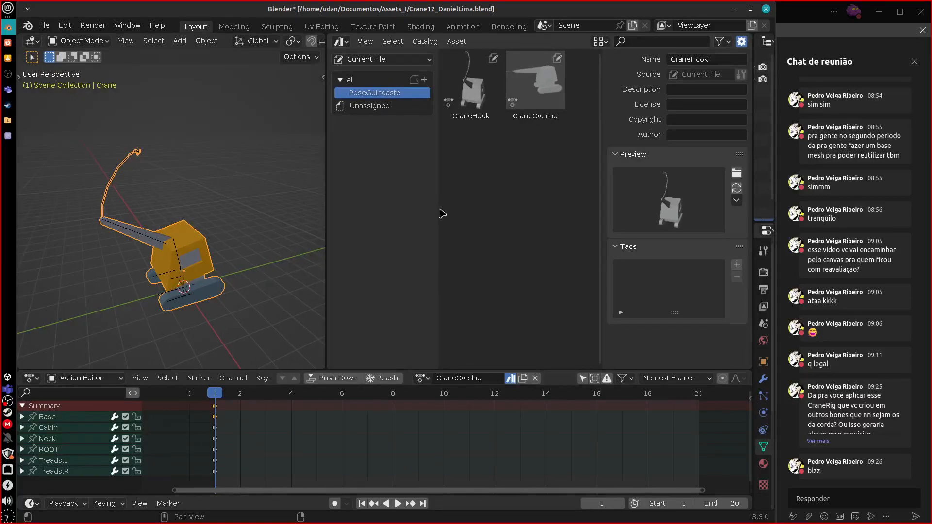
Show where the Asset Browser is found among the editor types and keep it as the current editor
left_click(340, 42)
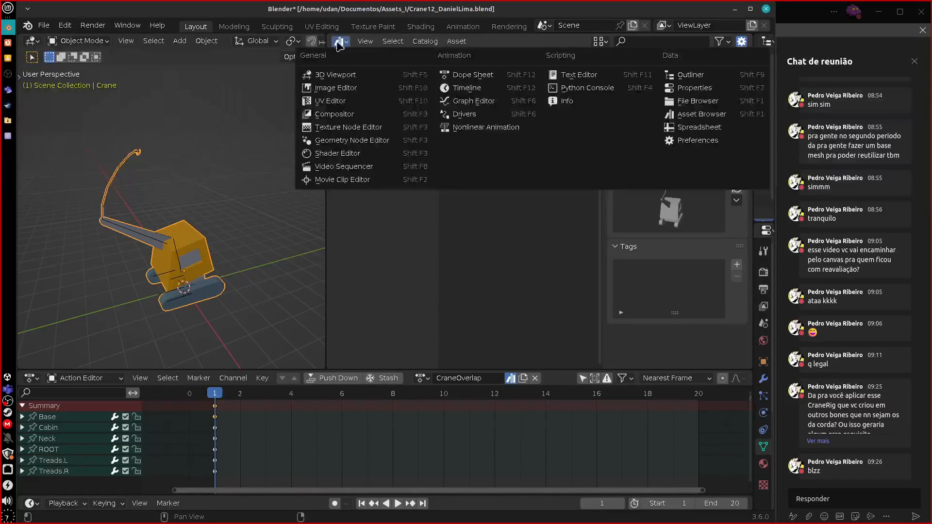
left_click(342, 42)
left_click(341, 42)
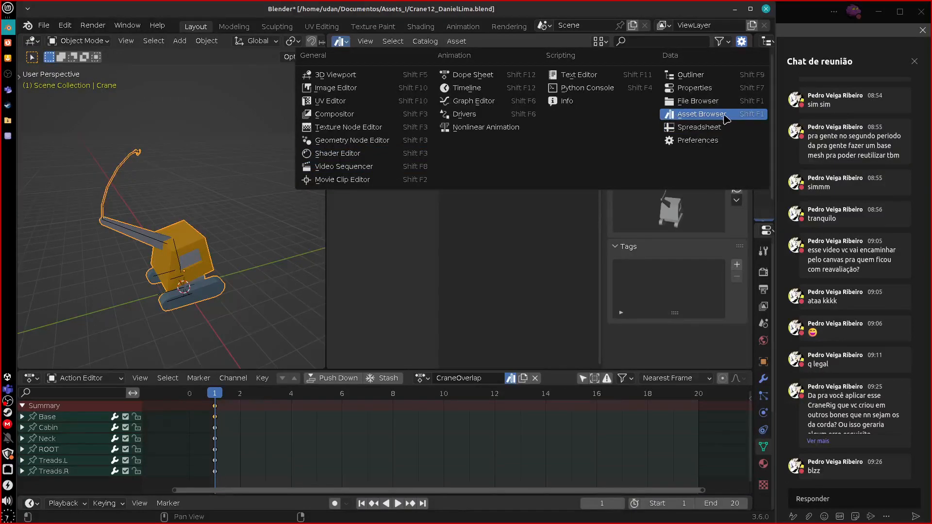
left_click(697, 117)
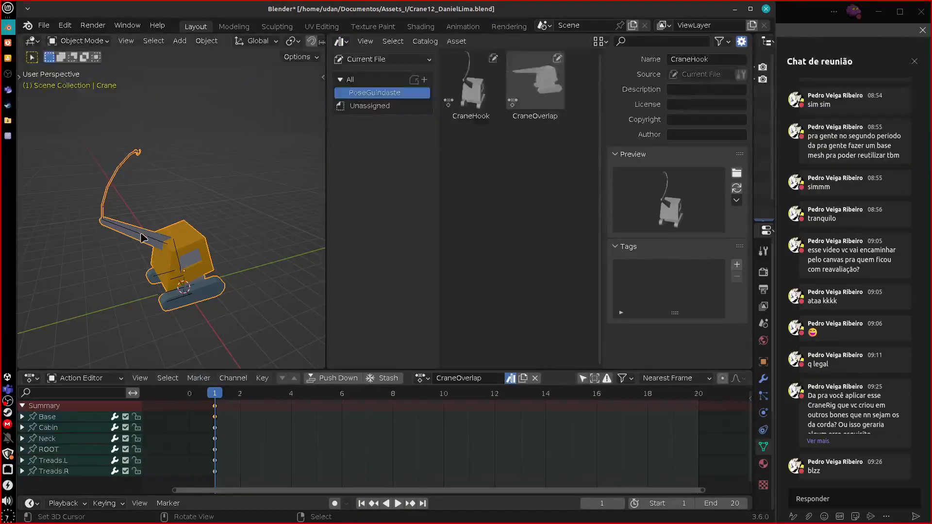
Select the crane's armature, enter Pose Mode and select all of its bones
left_click(162, 246)
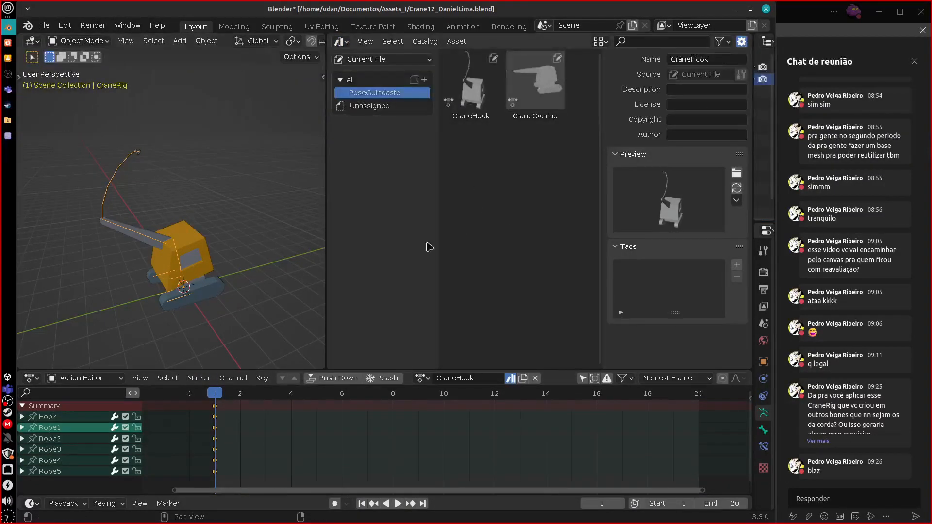
left_click(77, 40)
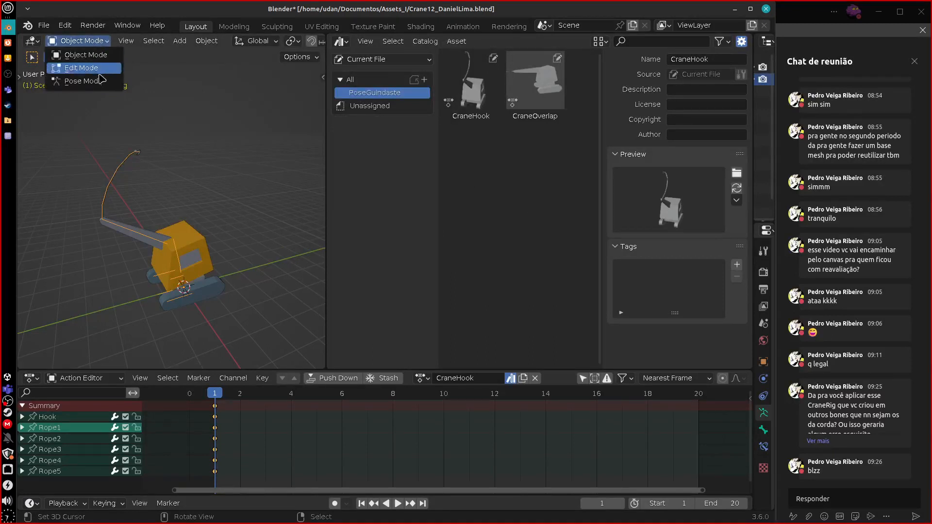
left_click(80, 79)
left_click(456, 41)
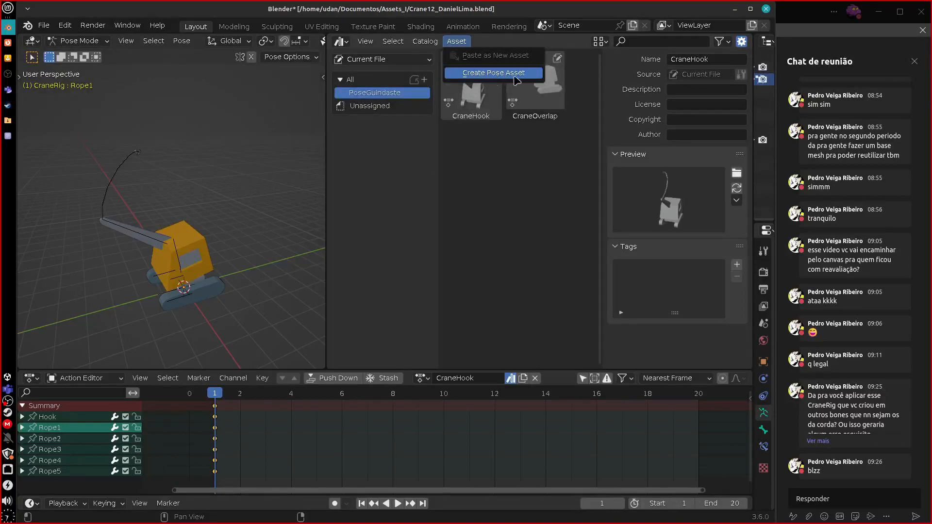
left_click(486, 83)
left_click(179, 263)
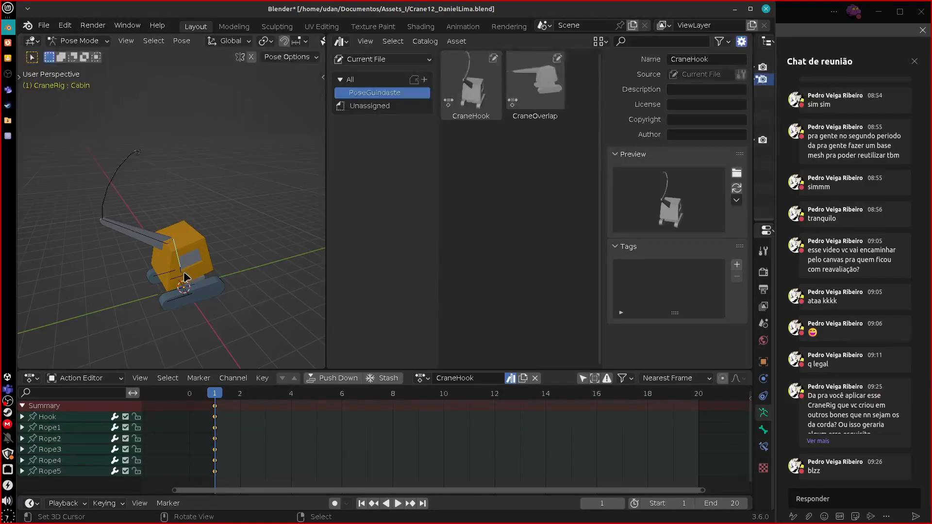
key("a")
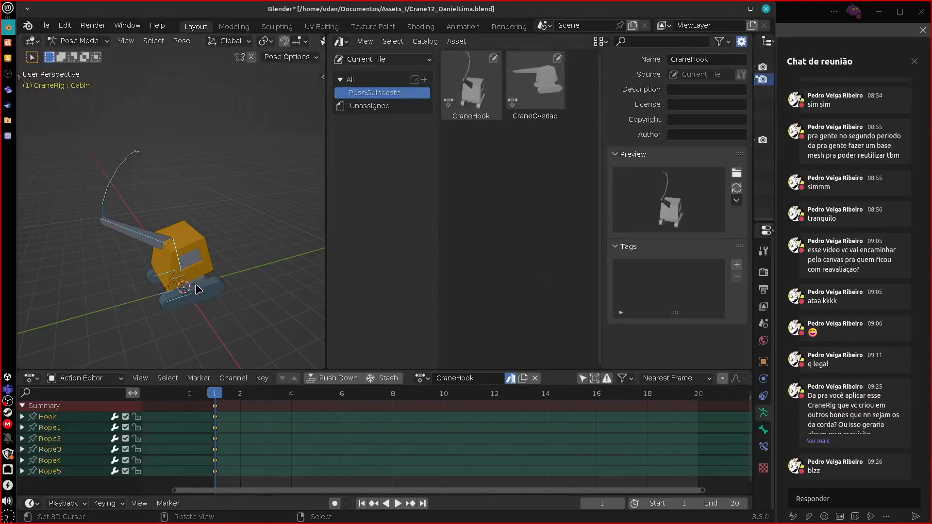
Load the CraneHit action on the rig, play it back and stop with the playhead at frame 7
left_click(427, 377)
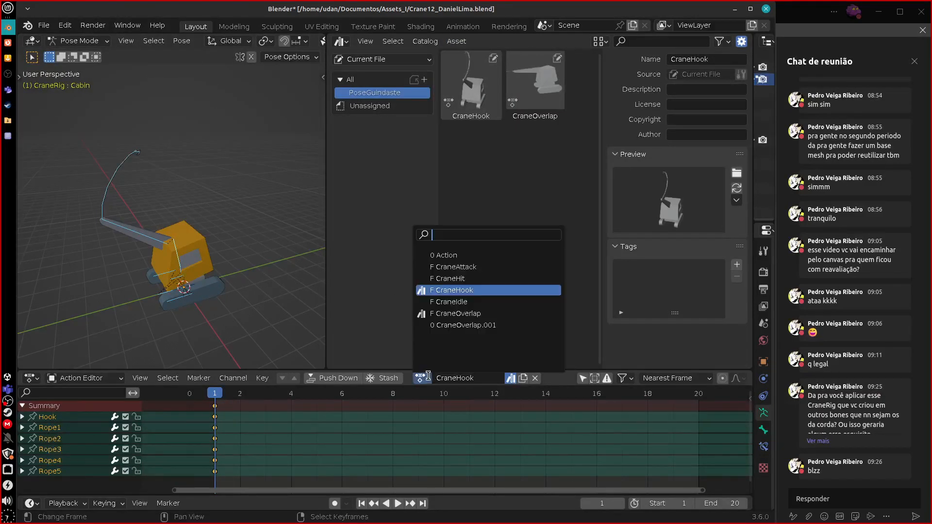
left_click(479, 278)
key("space")
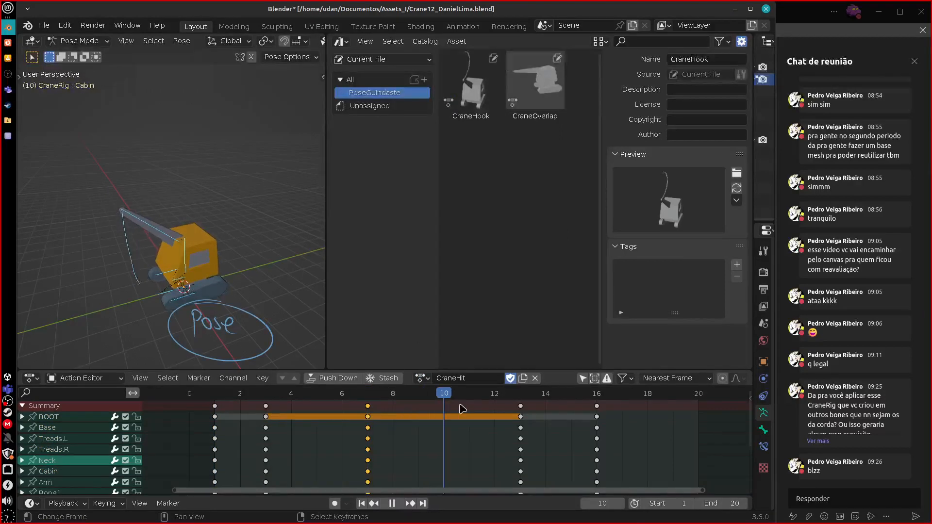
key("Escape")
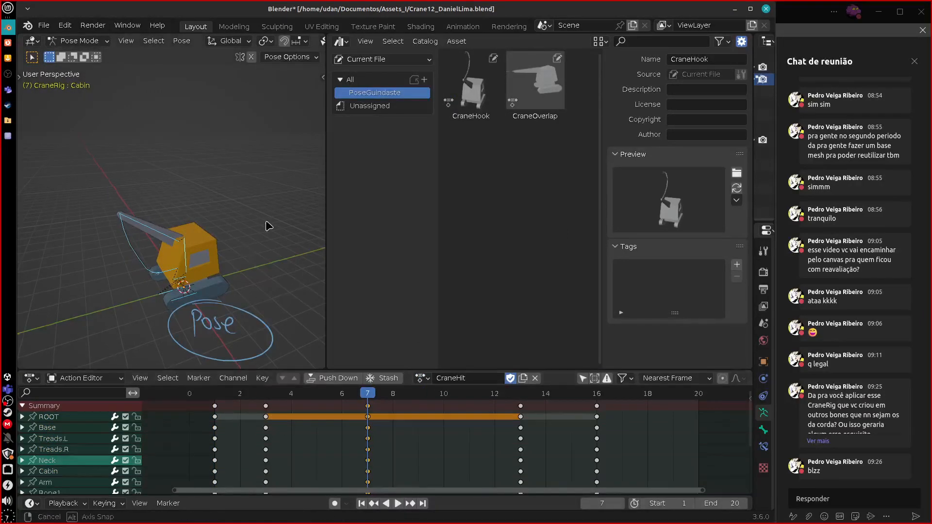
Select only the rope bones of the crane rig with Circle Select
middle_click_drag(268, 226, 145, 273)
left_click(148, 278)
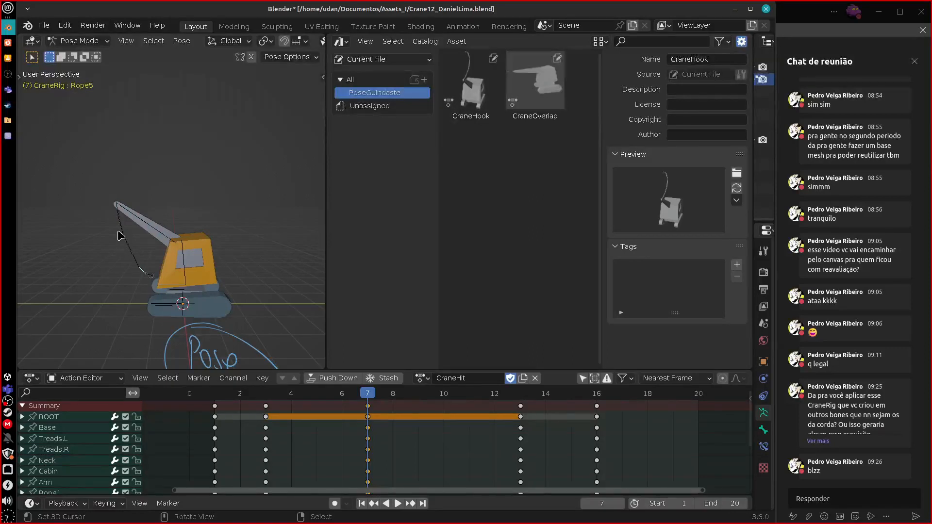
key("c")
mouse_move(121, 235)
left_mouse_down()
mouse_move(137, 264)
mouse_move(152, 258)
mouse_move(125, 260)
left_mouse_up()
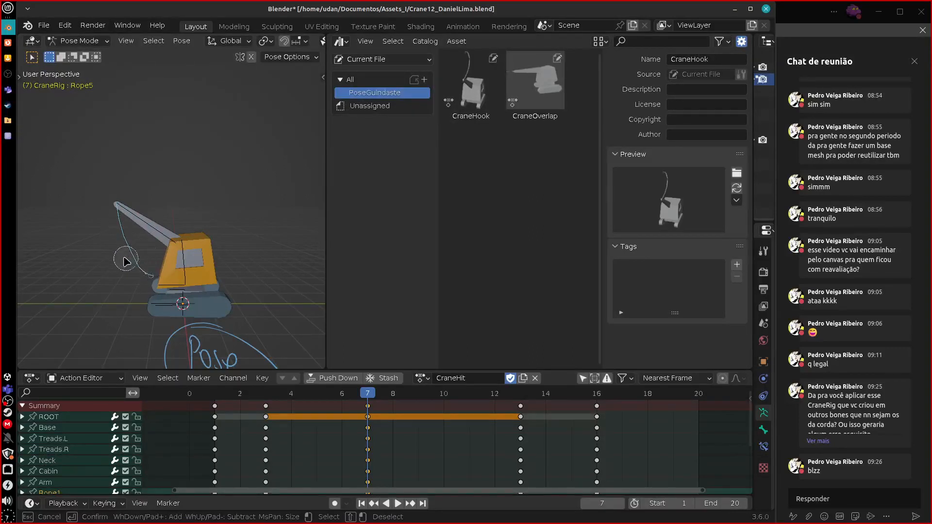
key("Escape")
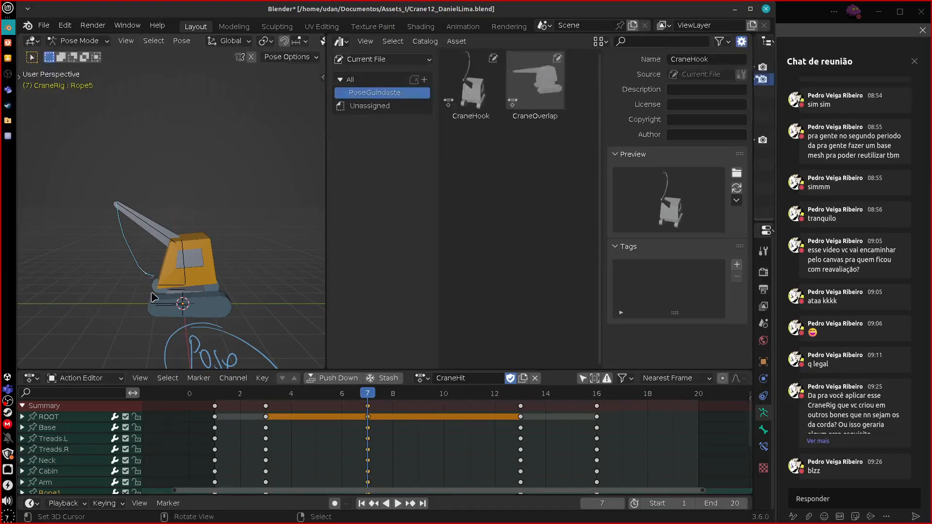
Select all the rig's bones at frame 7 of CraneHit and create a pose asset from them in the PoseGuindaste catalog
middle_click_drag(214, 280, 245, 277)
key("a")
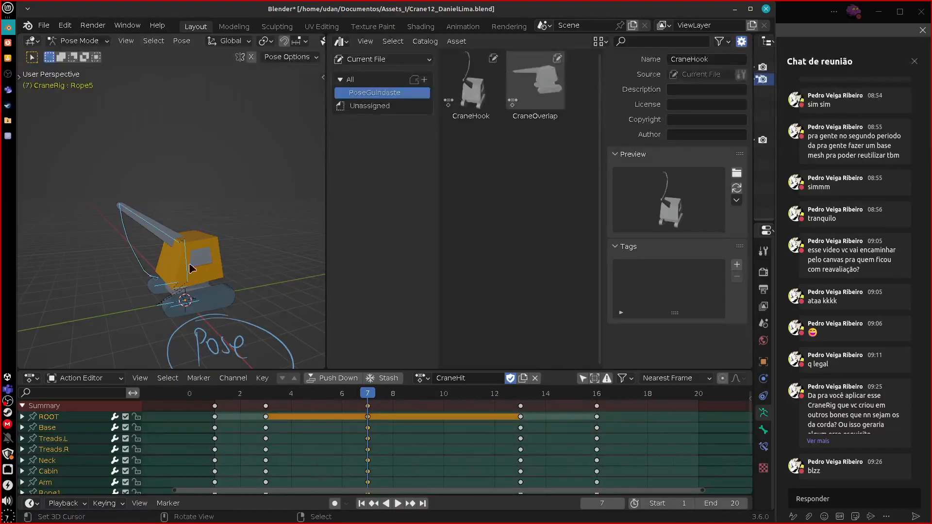
middle_click_drag(189, 358, 217, 281)
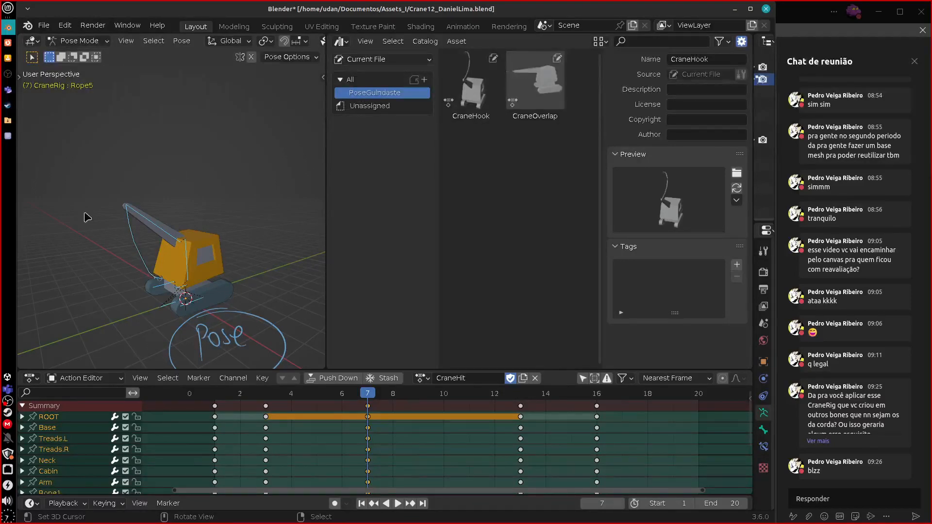
middle_click_drag(167, 256, 241, 304)
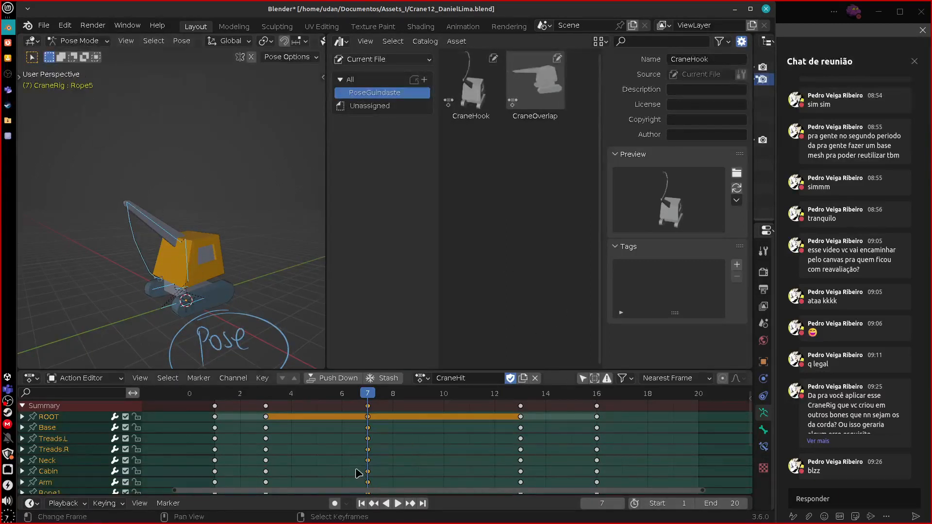
left_click(456, 41)
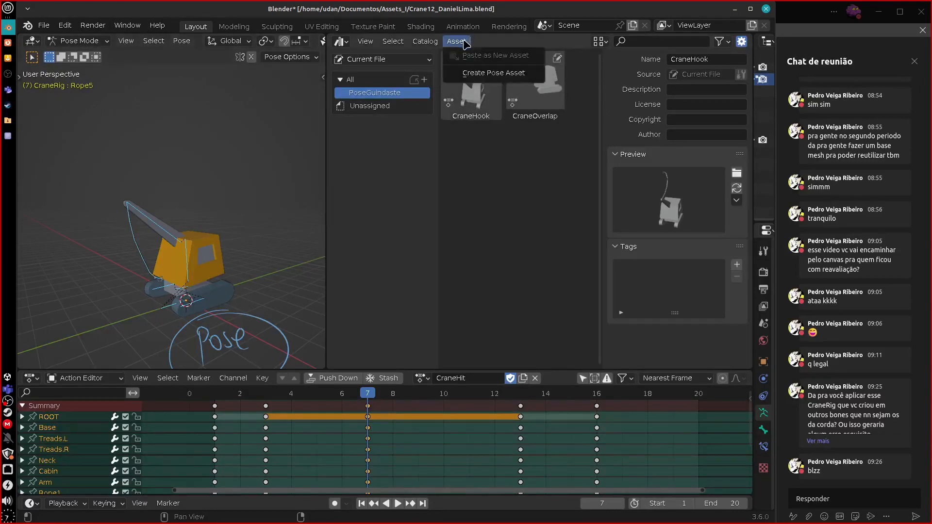
left_click(514, 74)
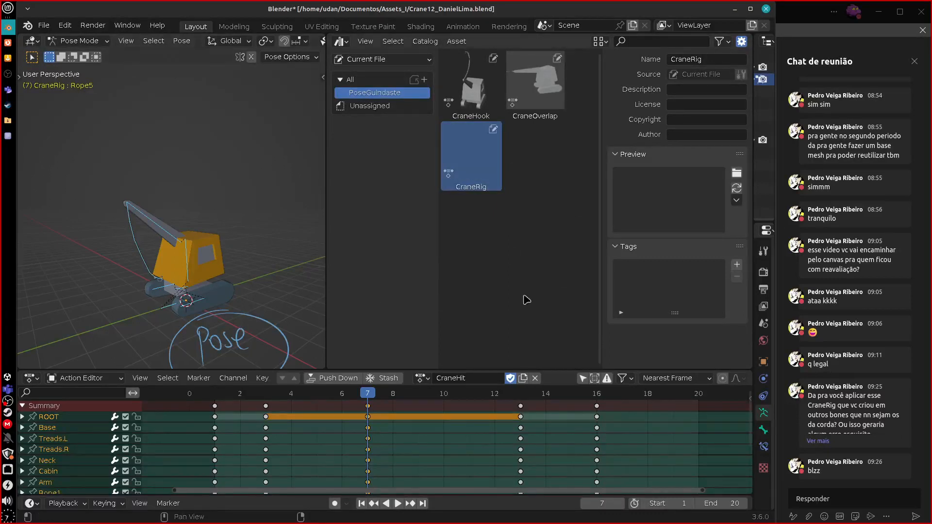
Switch to Object Mode, select the Crane mesh and use Render Active Object to generate the new CraneRig asset's preview
left_click(737, 200)
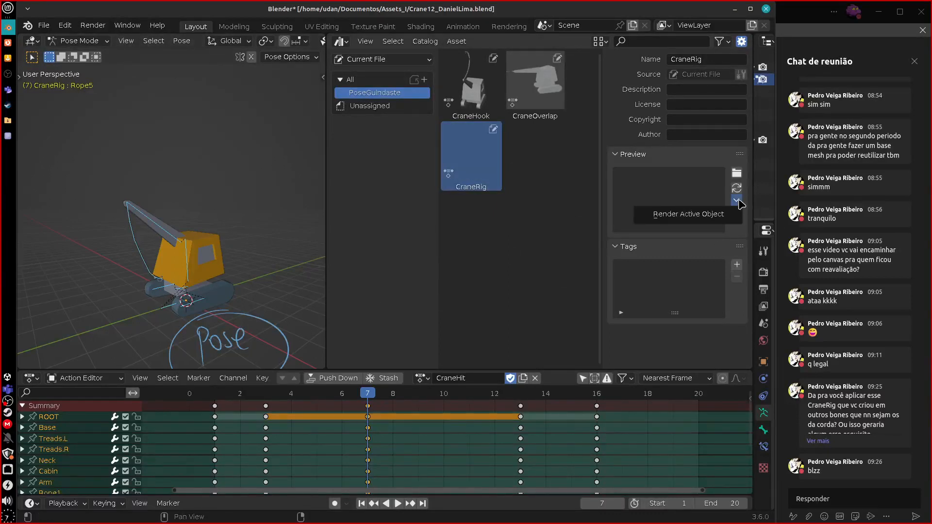
left_click(681, 213)
left_click(201, 262)
left_click(78, 41)
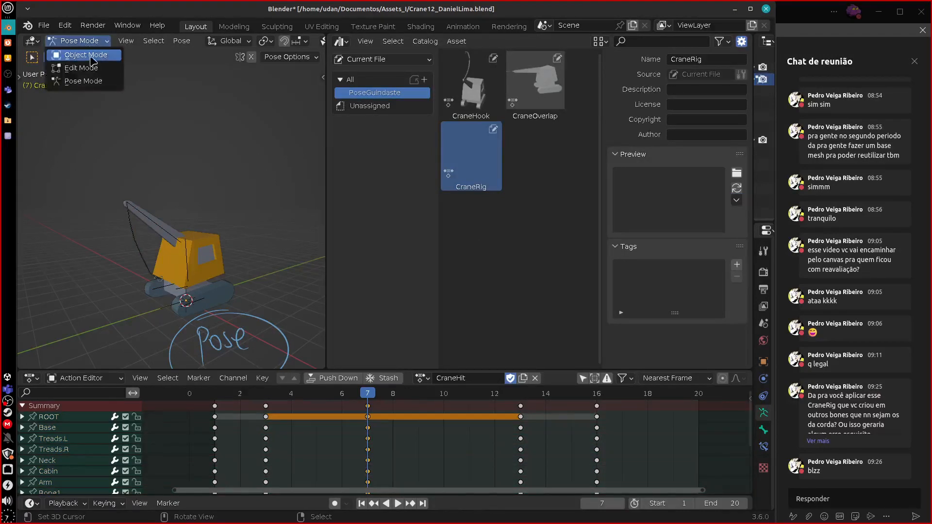
left_click(90, 59)
left_click(218, 254)
left_click(736, 200)
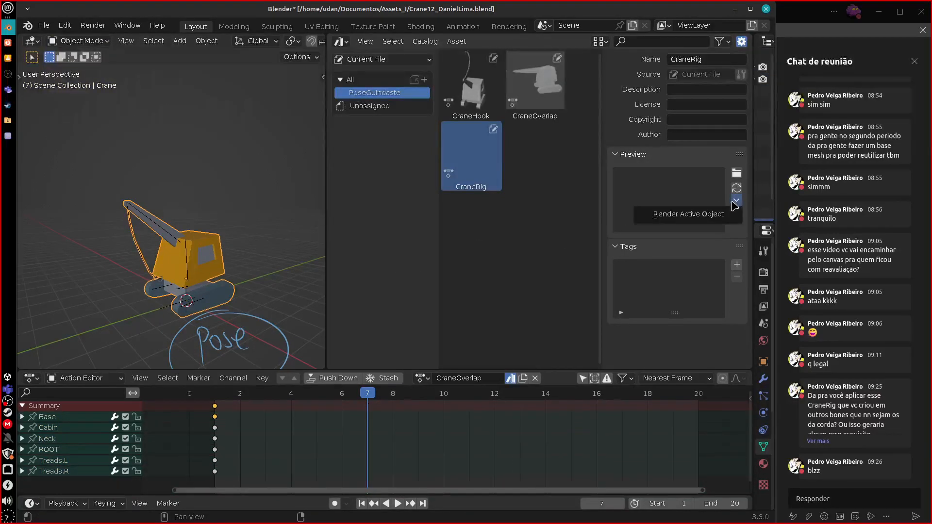
left_click(713, 215)
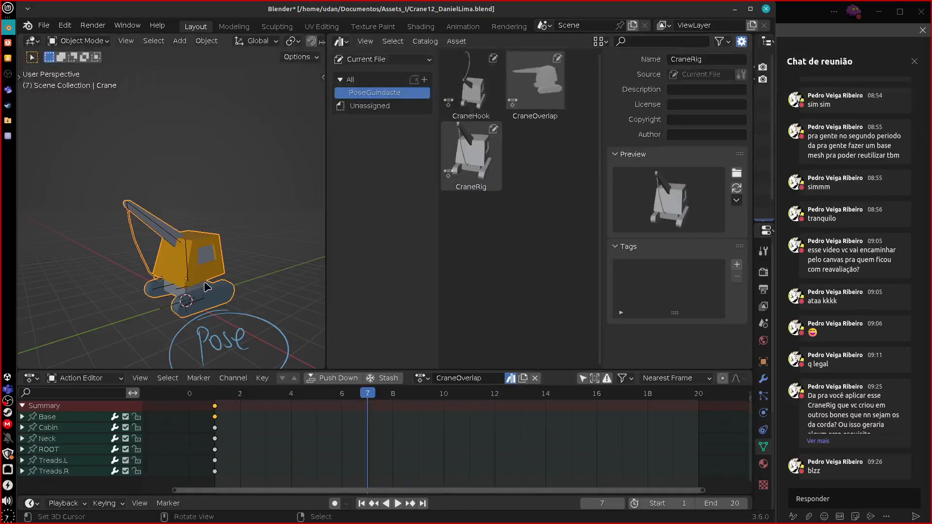
mouse_move(254, 294)
middle_mouse_down()
mouse_move(245, 298)
mouse_move(247, 214)
mouse_move(252, 242)
mouse_move(217, 280)
mouse_move(229, 258)
middle_mouse_up()
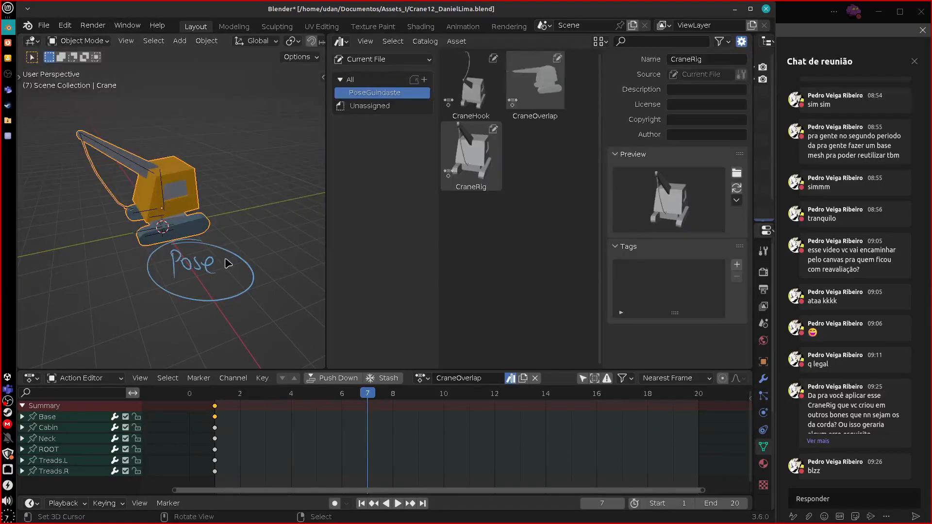
Add a camera aligned to the current perspective view and shift it to frame the crane
key("KP_7")
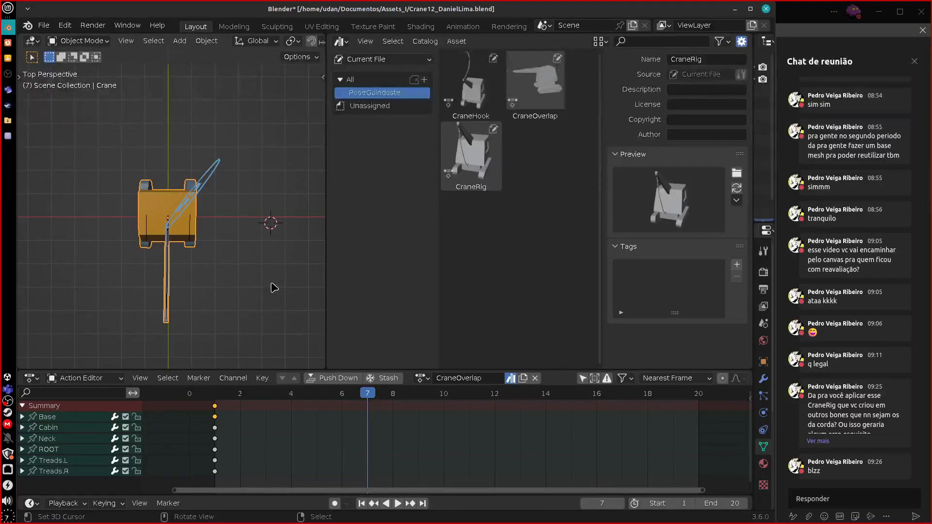
key("shift+a")
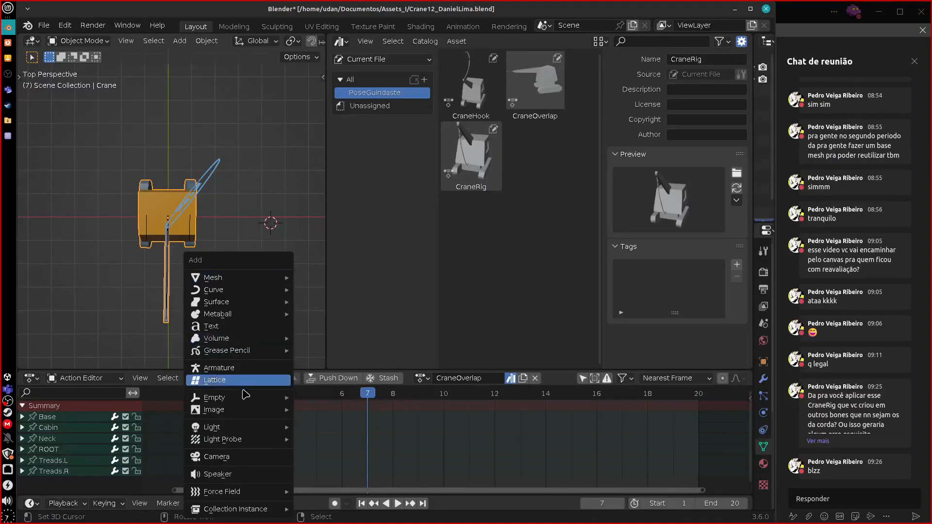
left_click(250, 460)
middle_click_drag(260, 327, 283, 192)
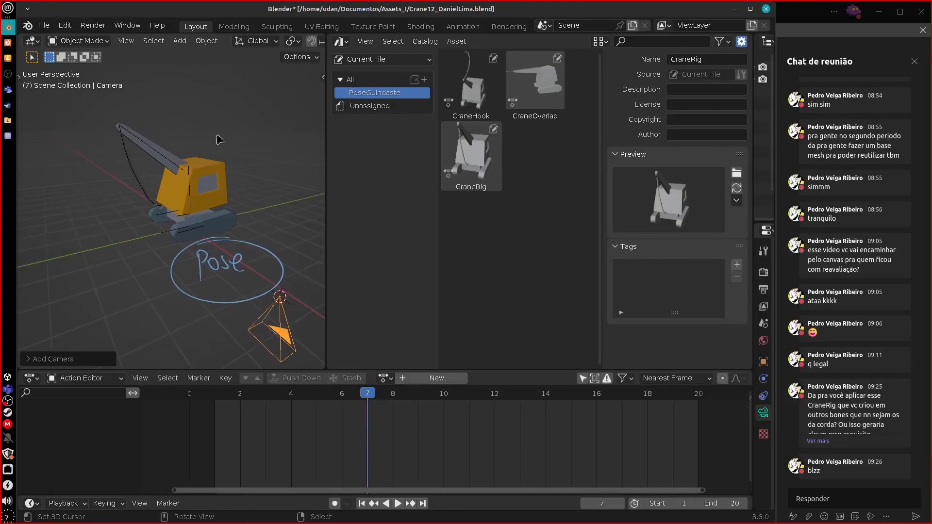
left_click(126, 41)
mouse_move(194, 219)
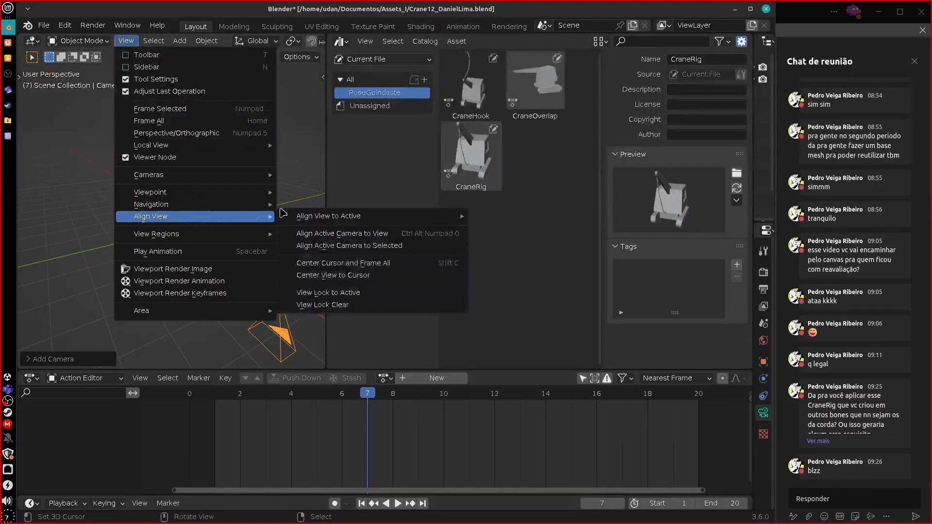
left_click(413, 234)
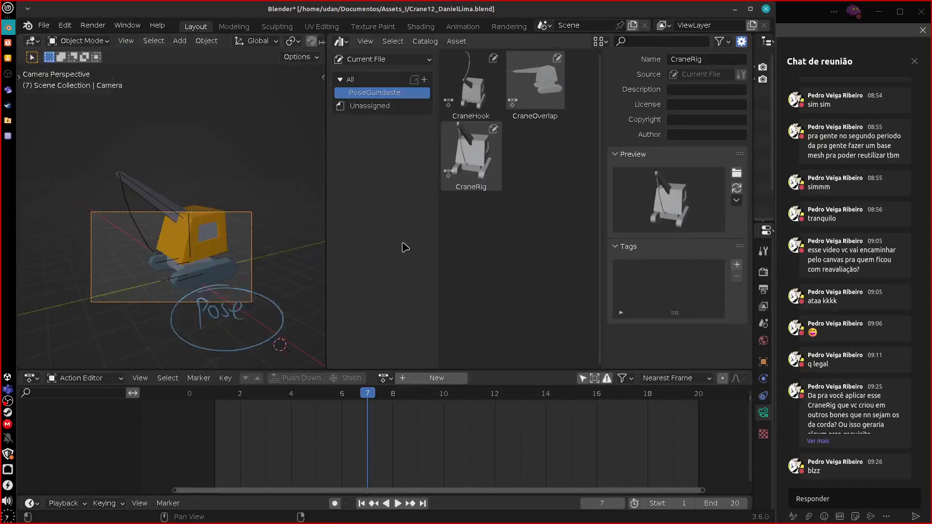
key("g")
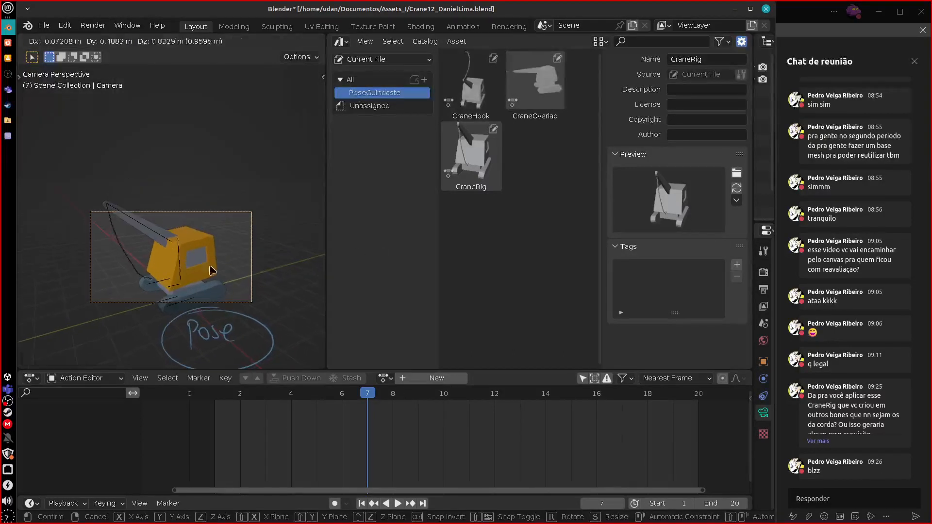
left_click(211, 272)
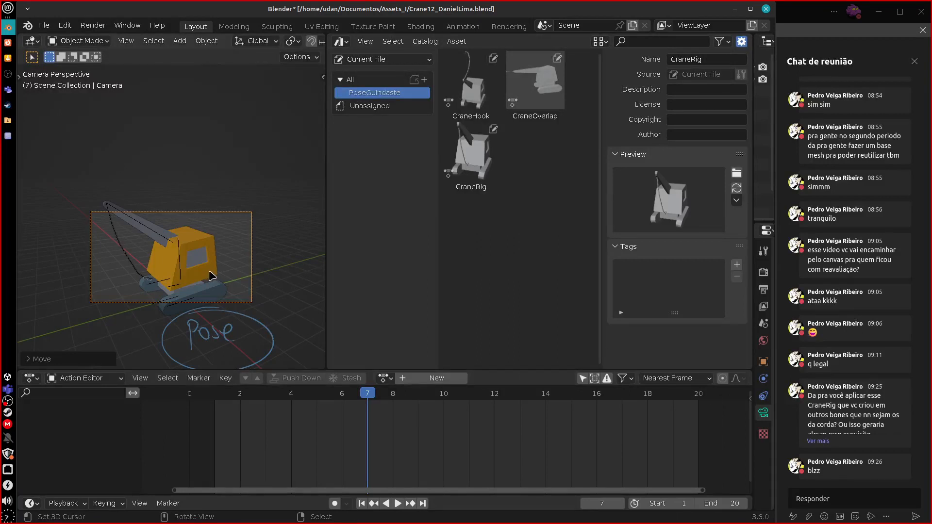
Set the render output's horizontal resolution to 1080 px for a square camera frame
left_click_drag(753, 283, 616, 287)
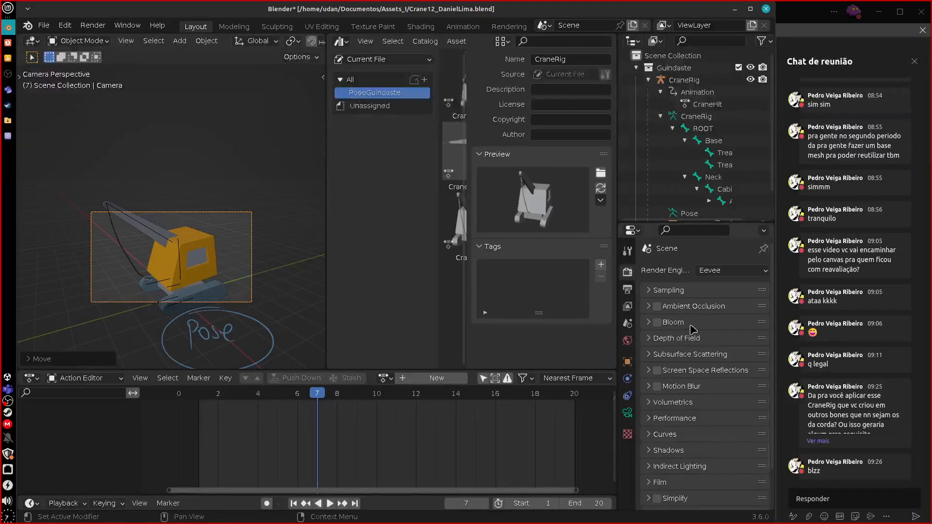
left_click(627, 289)
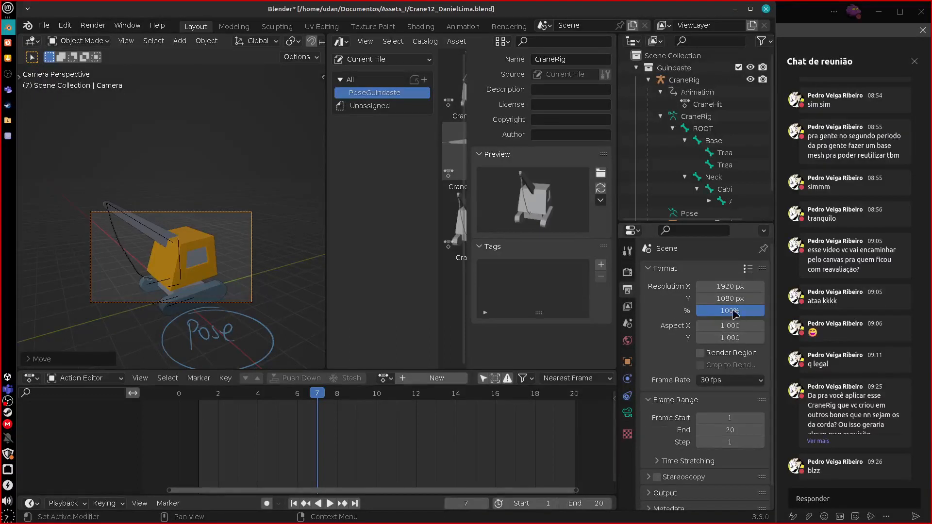
double_click(730, 286)
type("1080")
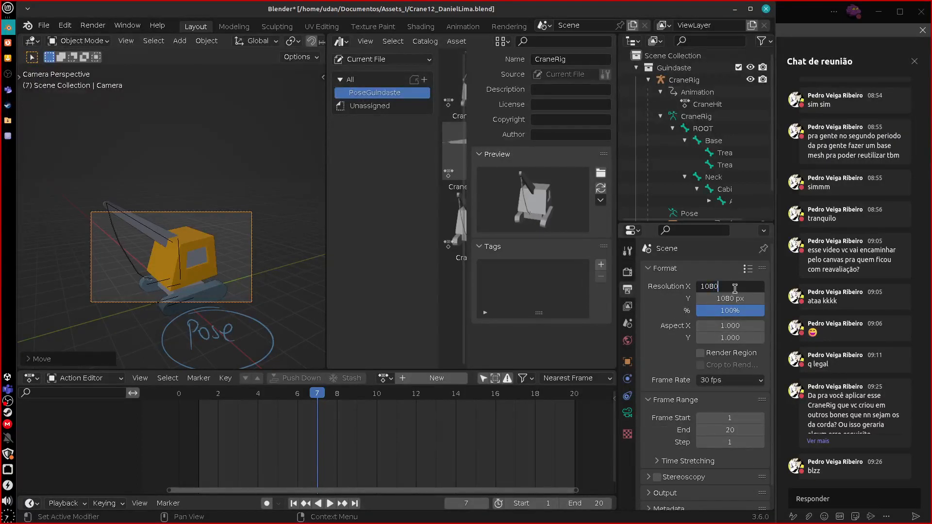
key("Return")
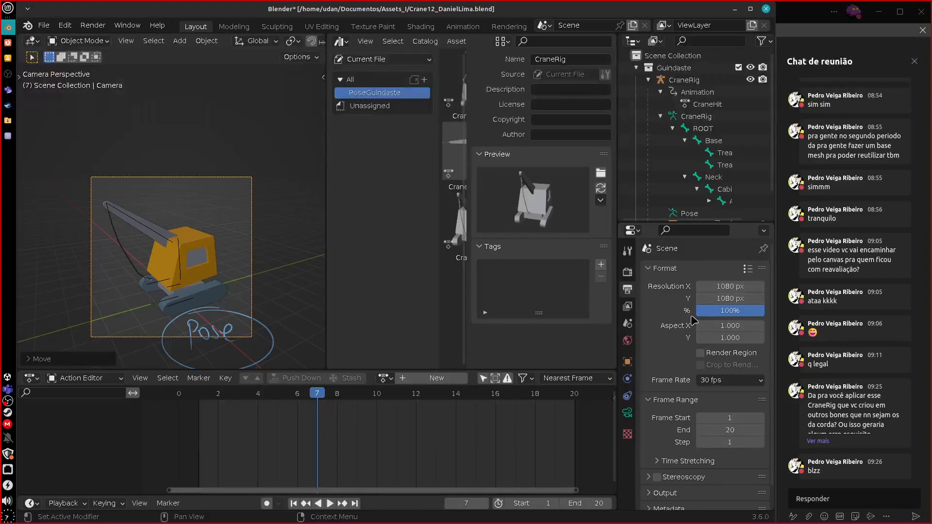
left_click_drag(617, 320, 756, 320)
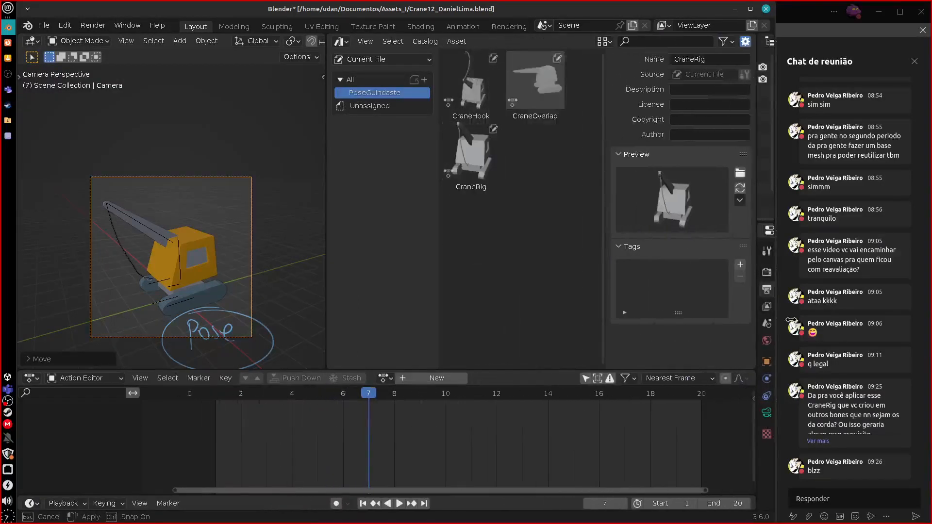
Select the Crane mesh, assign it the CraneIdle action and play the animation, stopping at frame 1
left_click(284, 270)
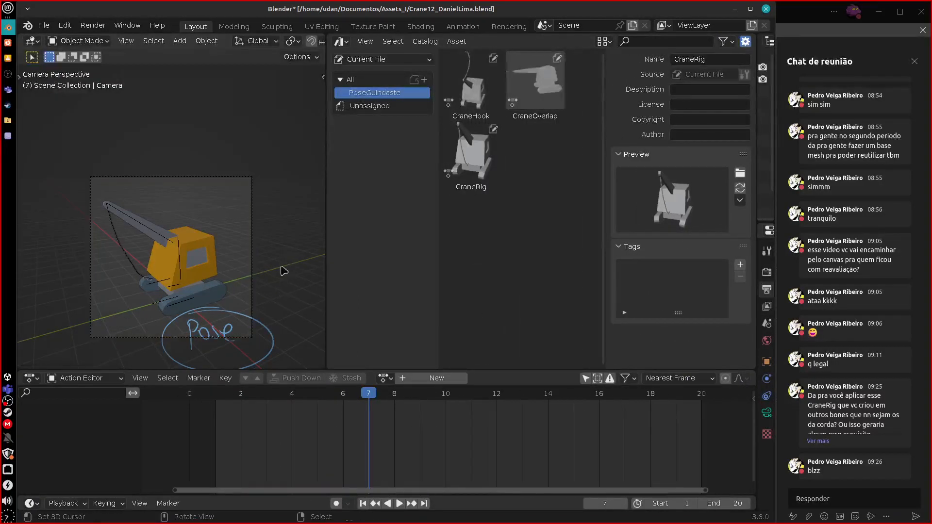
left_click(251, 273)
key("a")
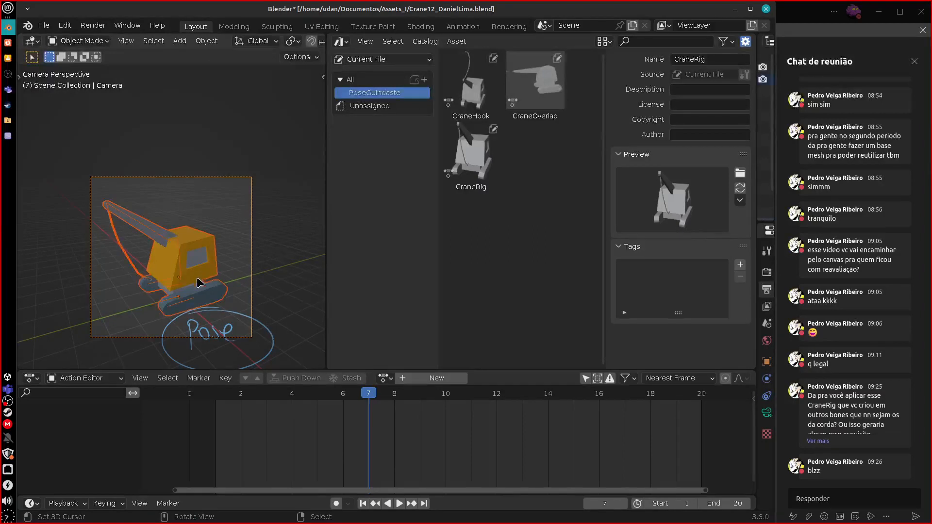
left_click(178, 270)
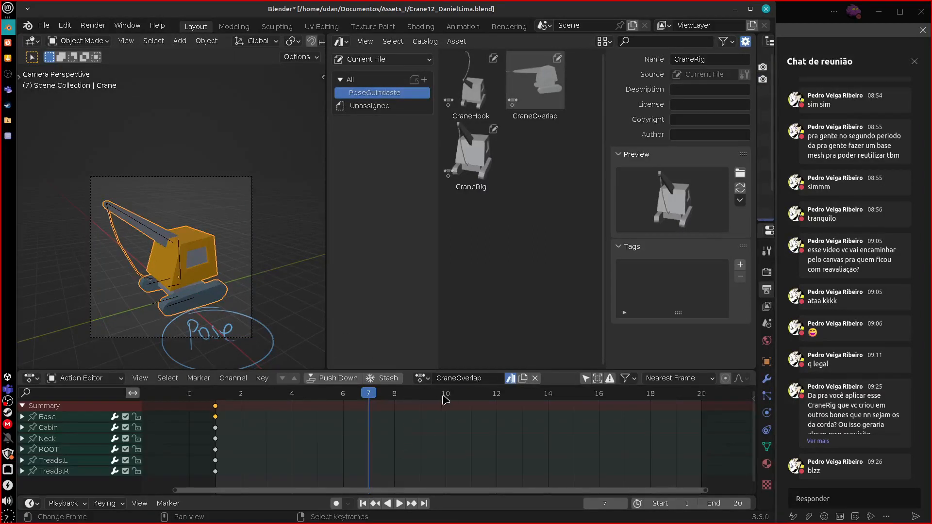
left_click(428, 380)
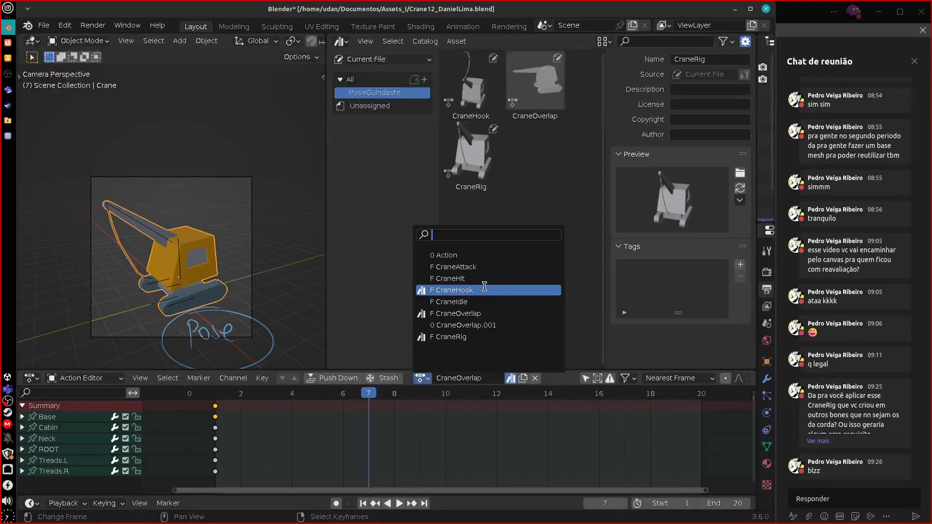
left_click(462, 301)
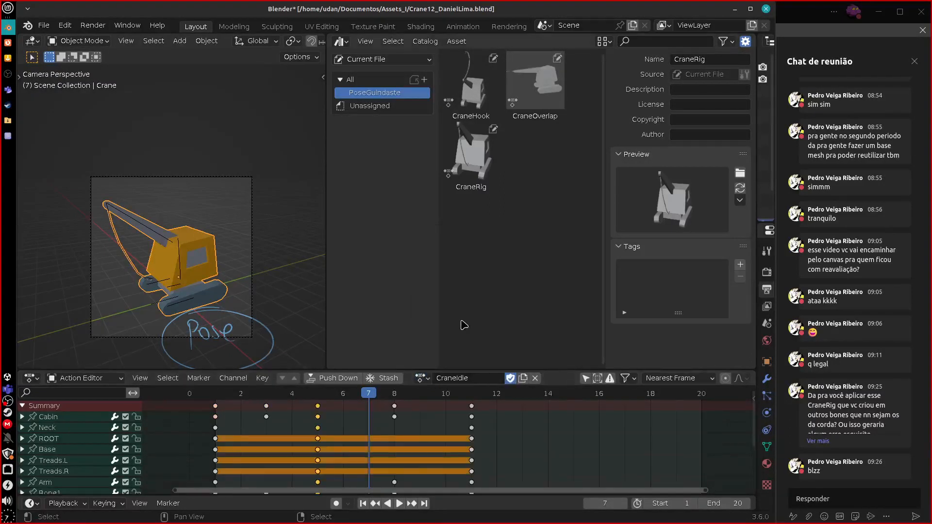
key("space")
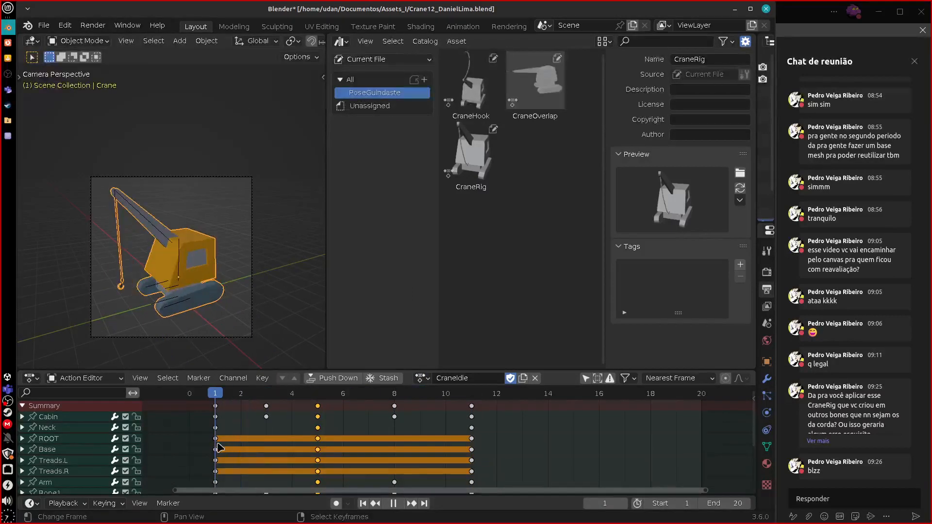
key("space")
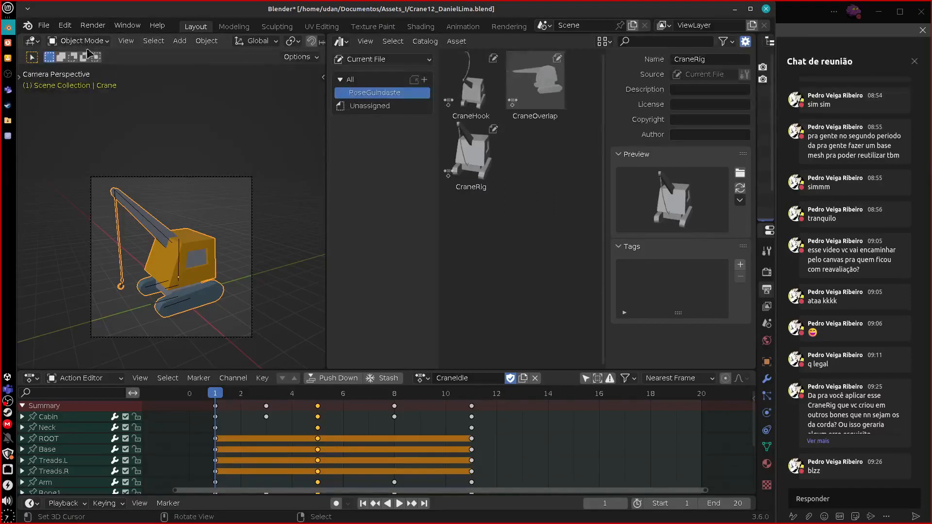
Select the CraneRig armature, switch it to Pose Mode and select all its bones
left_click_drag(755, 205, 649, 233)
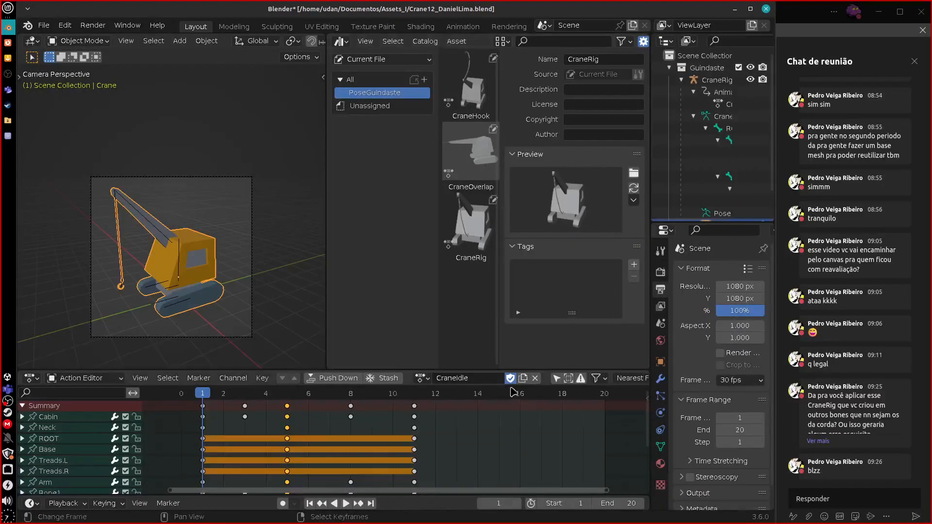
left_click(167, 238)
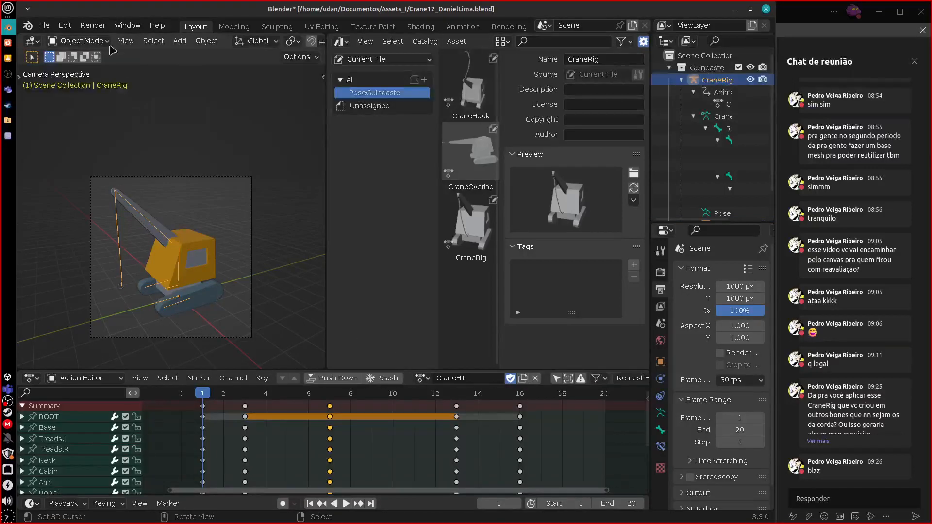
left_click(78, 41)
left_click(68, 81)
left_click(179, 272)
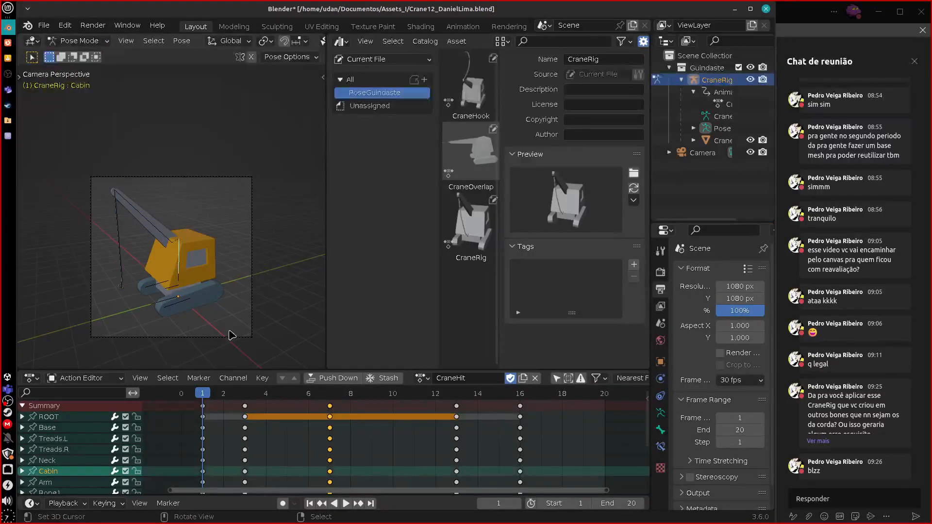
key("a")
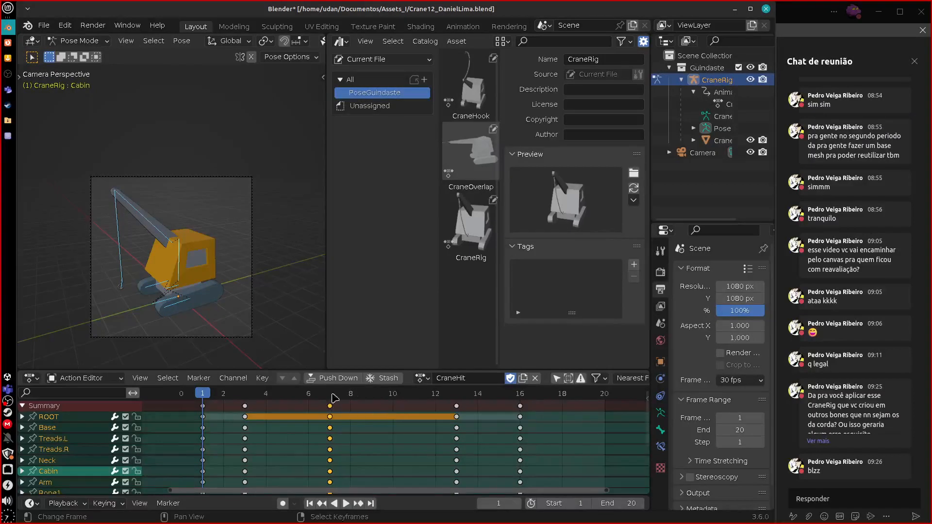
Load the CraneIdle action on the rig, play it back and stop with the playhead at frame 5
left_click(421, 378)
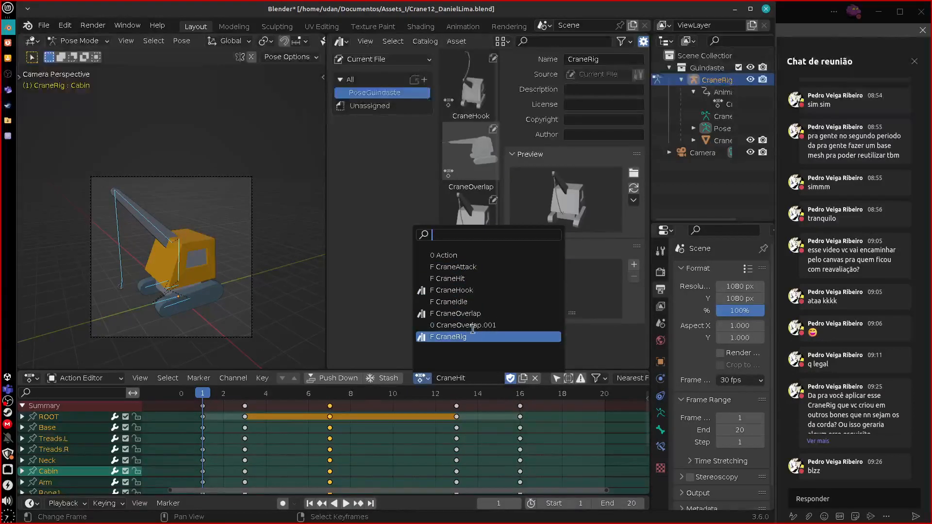
left_click(473, 302)
key("space")
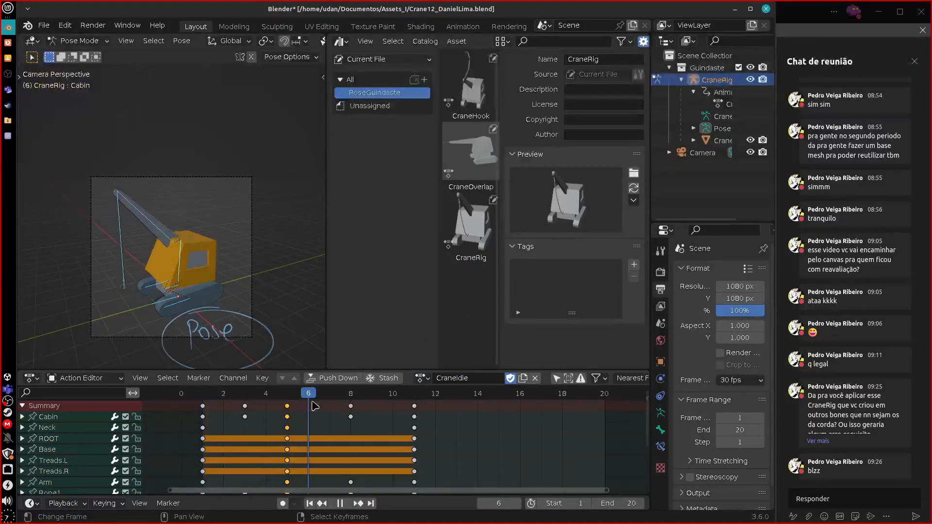
key("space")
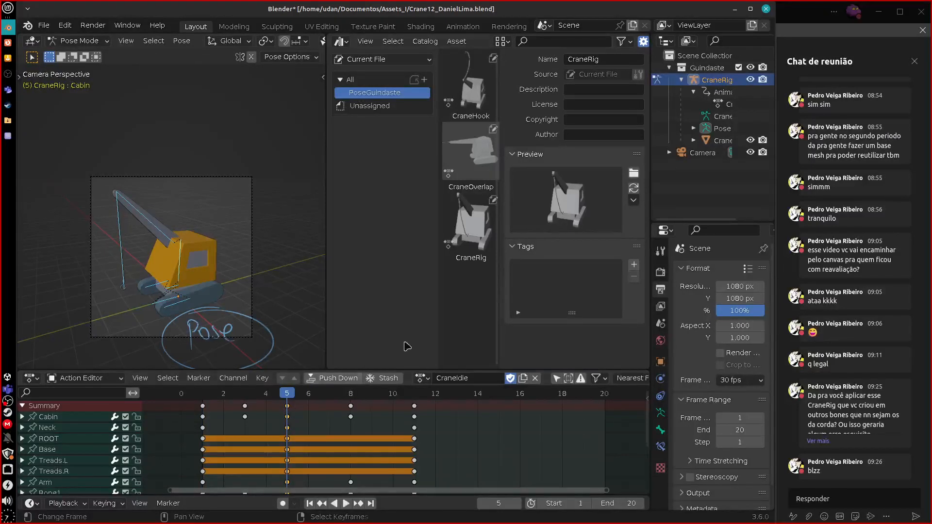
Create a pose asset from all the selected bones at frame 5 of CraneIdle in the PoseGuindaste catalog
left_click_drag(502, 310, 537, 311)
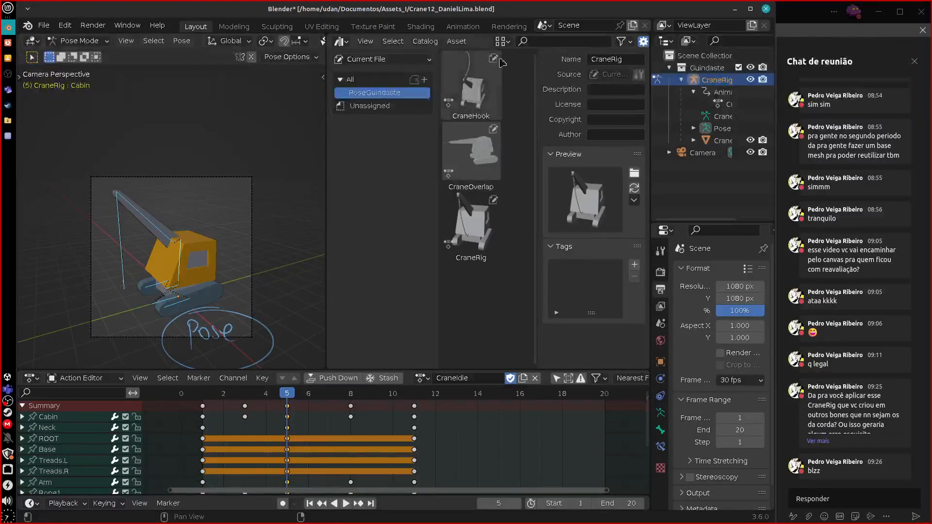
left_click(456, 40)
left_click(527, 74)
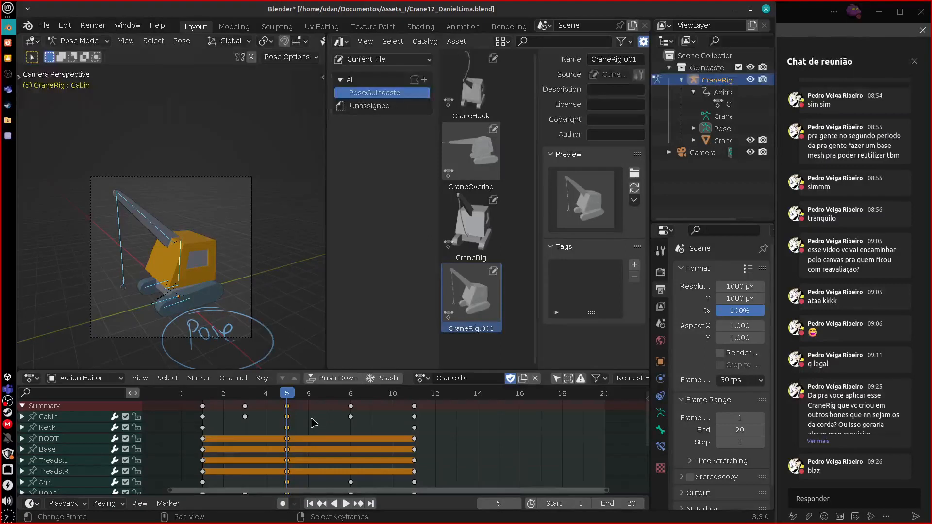
Return CraneIdle to frame 1 and create another pose asset from the selected bones, with the crane viewed from the opposite side
middle_click_drag(204, 340, 374, 320)
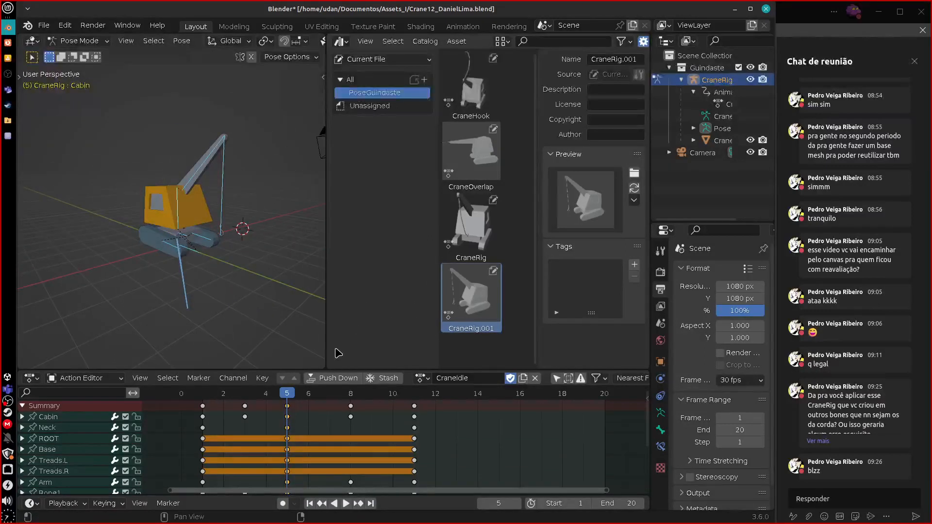
key("space")
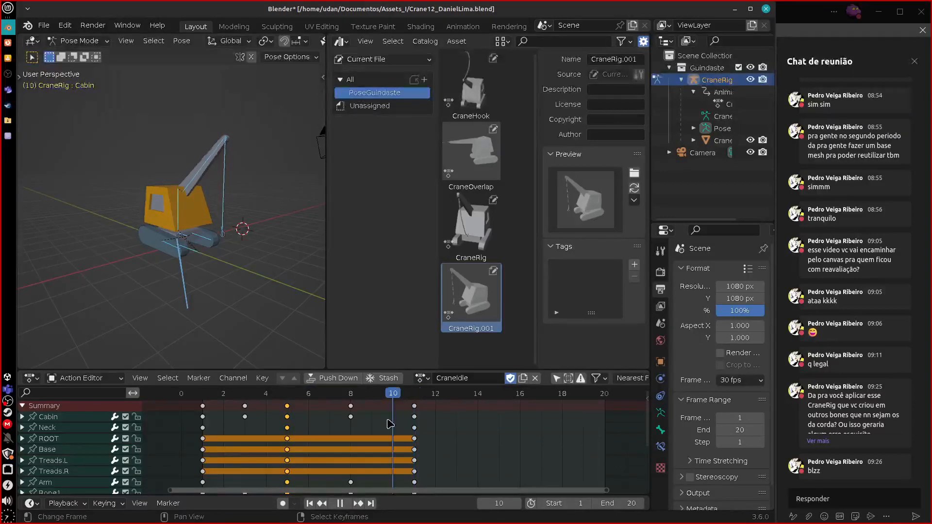
key("Escape")
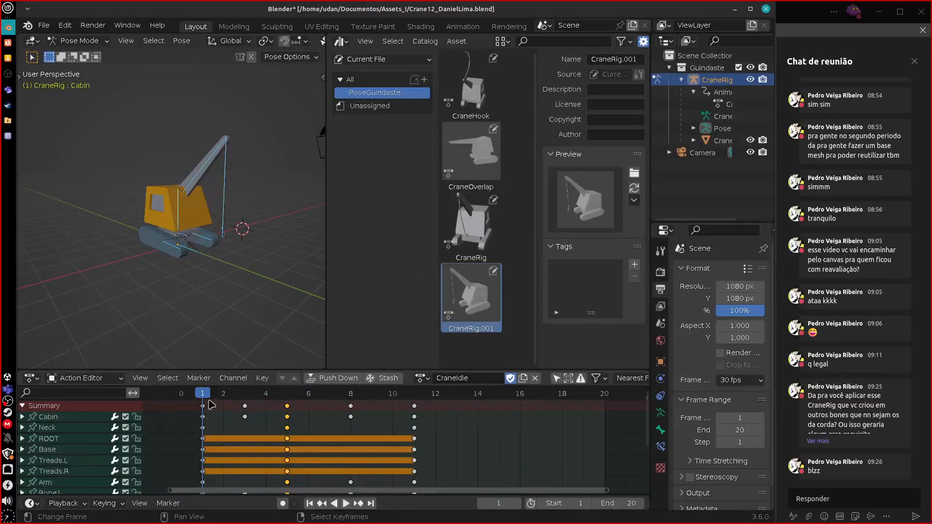
left_click(457, 41)
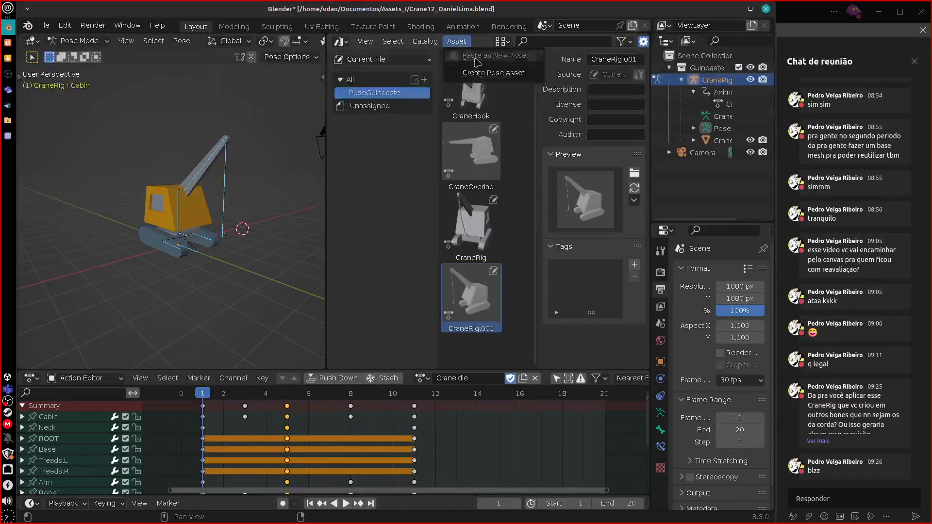
left_click(513, 77)
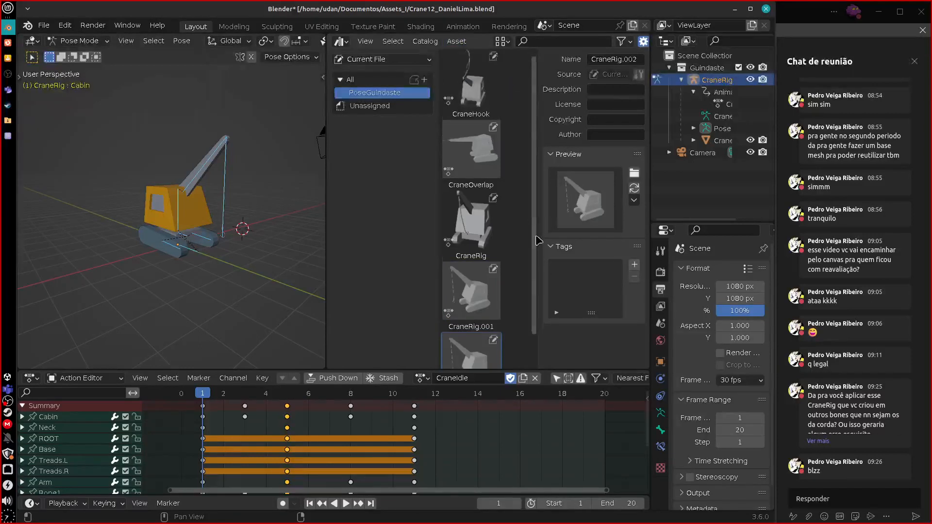
Widen the Asset Browser so the pose assets are laid out in two columns
scroll(472, 333, "down", 1)
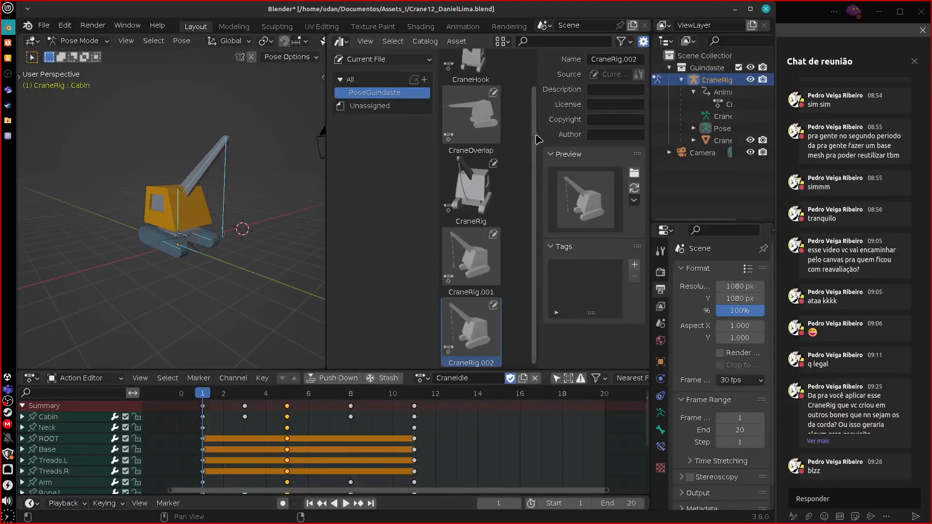
left_click_drag(533, 137, 524, 138)
left_click_drag(325, 202, 248, 202)
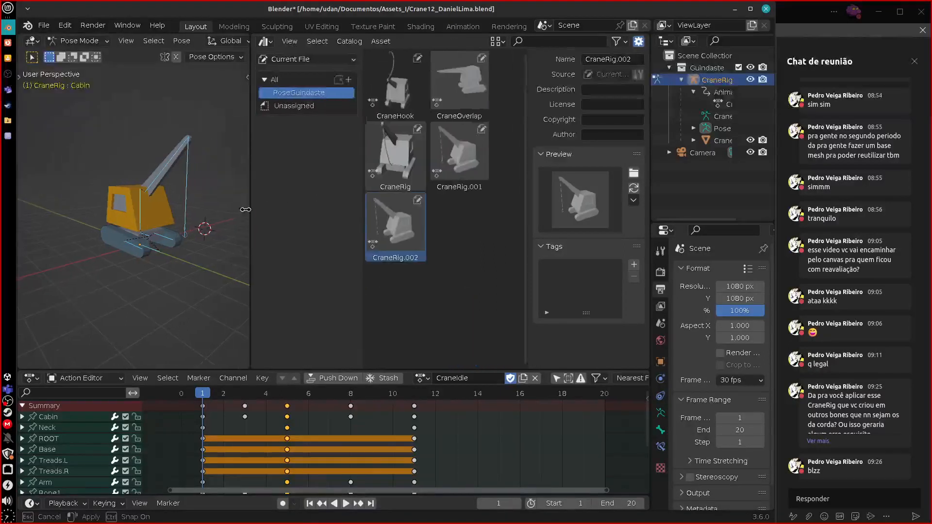
Widen the asset details sidebar and rename the CraneRig.002 pose asset as CraneIdle
left_click_drag(526, 194, 505, 194)
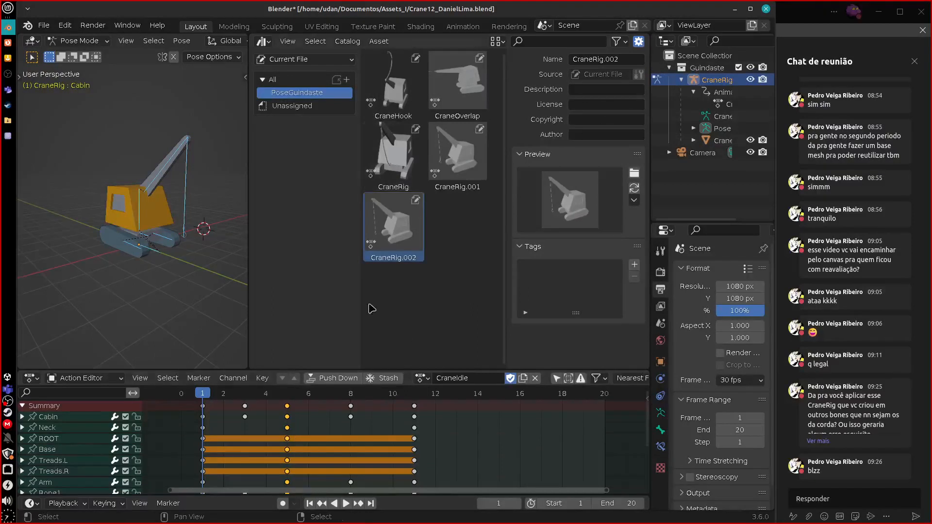
left_click(422, 378)
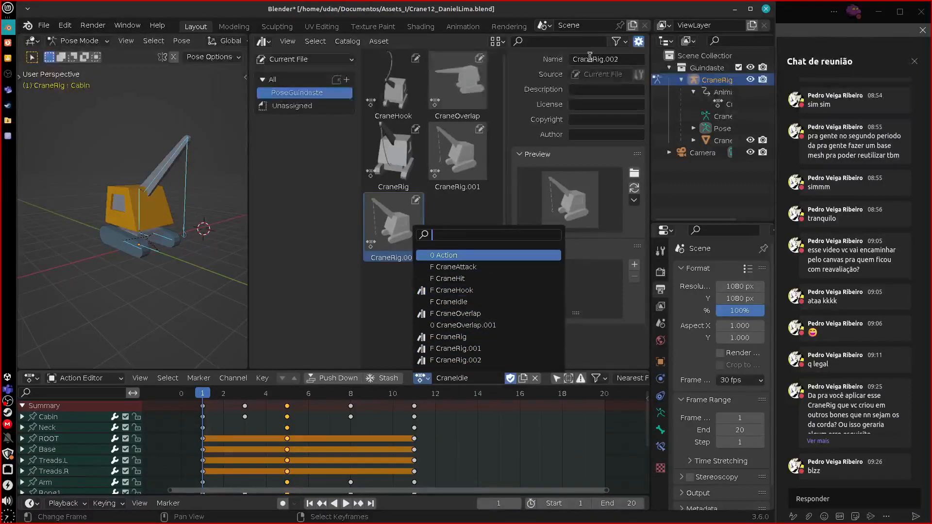
left_click(612, 59)
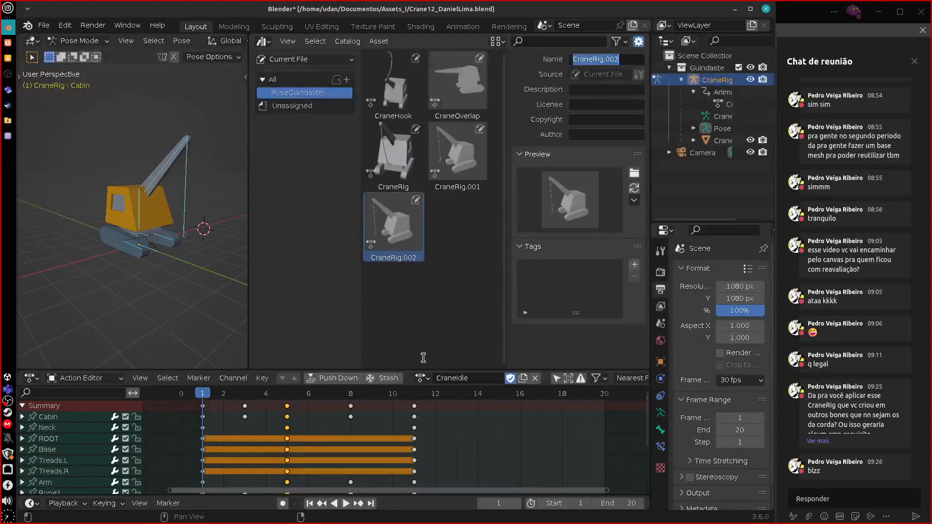
type("Cran")
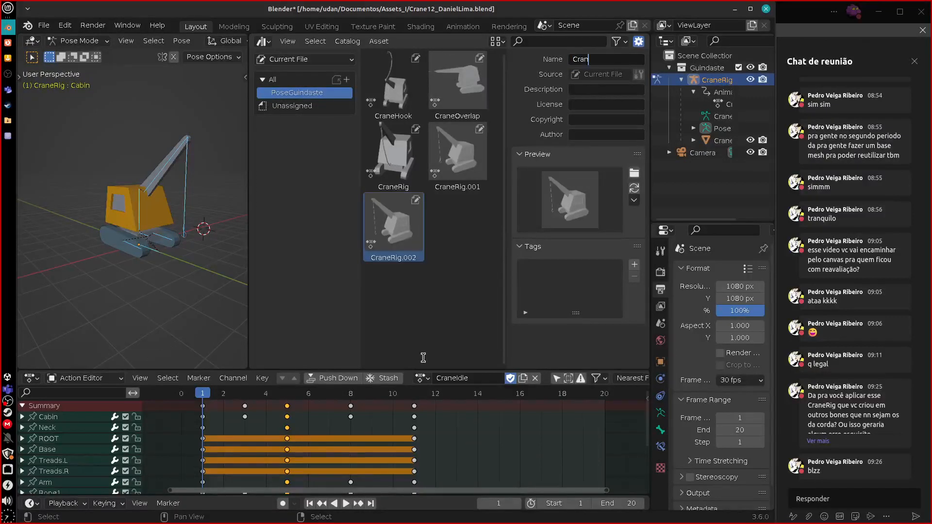
type("eIdle")
key("Return")
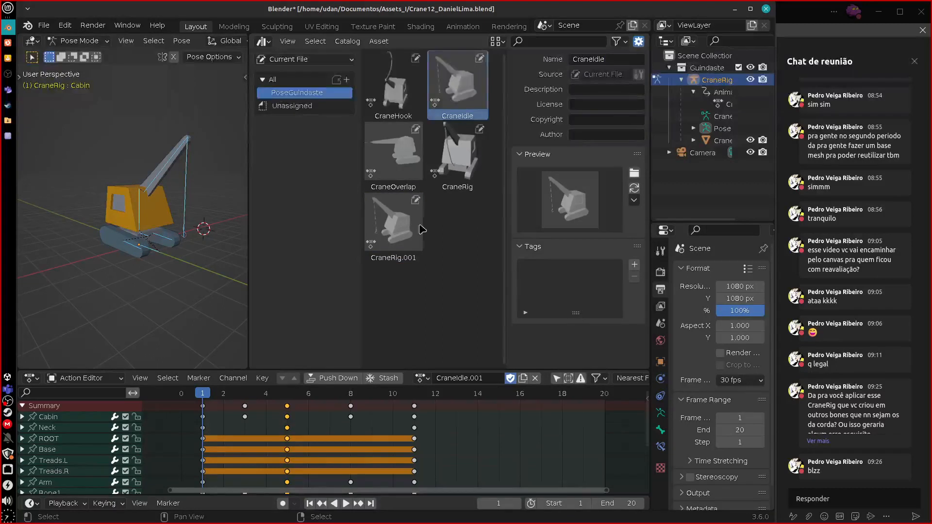
Rename the CraneRig.001 pose asset as CraneBase
left_click(394, 222)
left_click(616, 59)
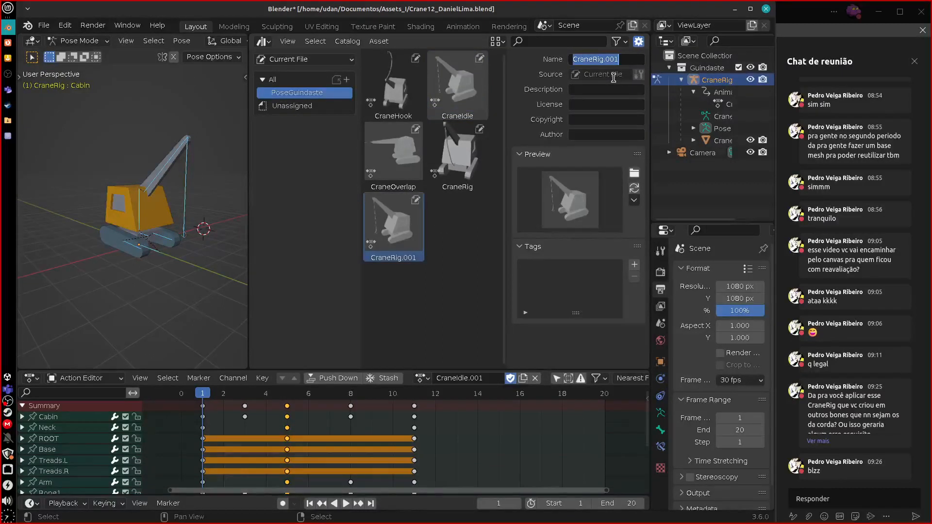
type("CraneBase")
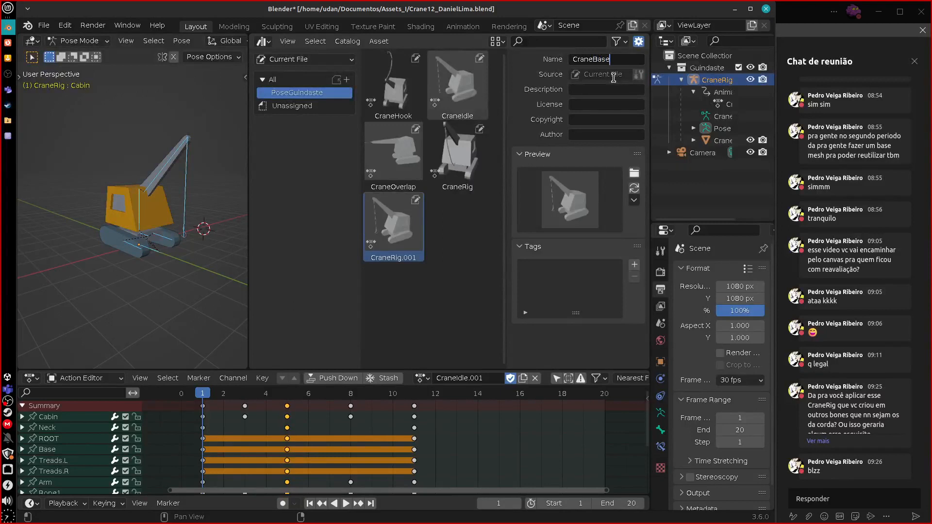
key("Return")
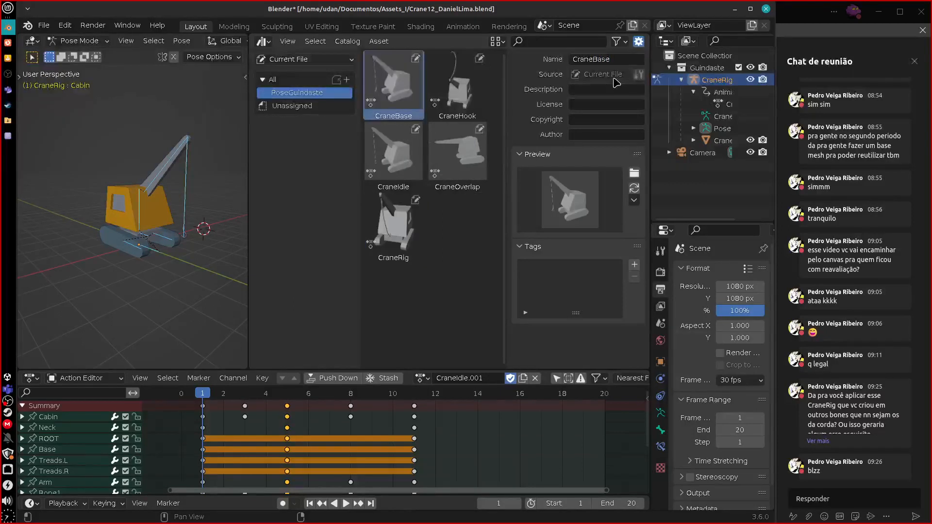
Rename the CraneRig pose asset as HookOverlap
left_click(414, 237)
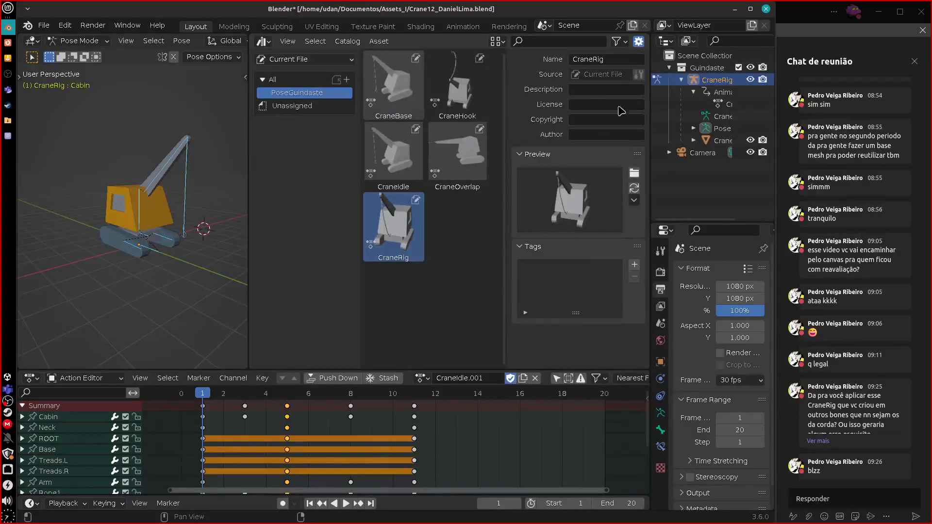
left_click(610, 58)
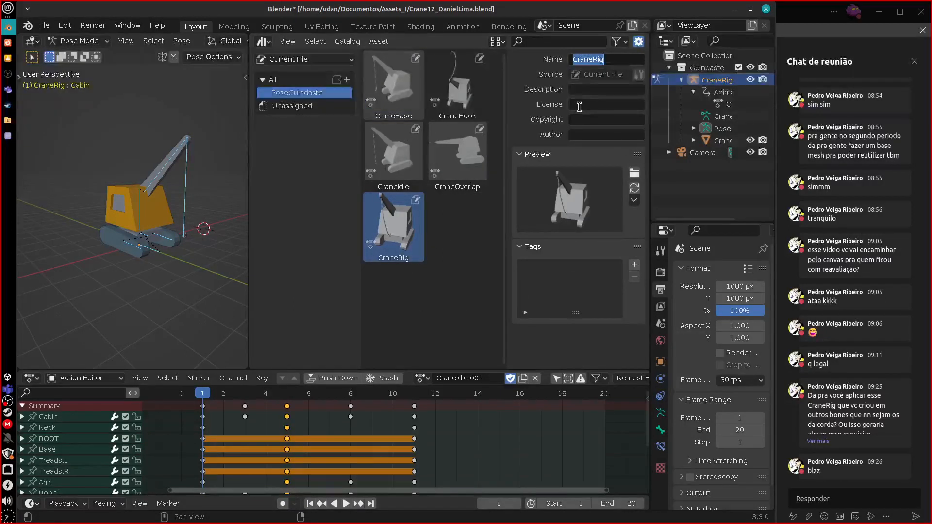
type("HookOverlap")
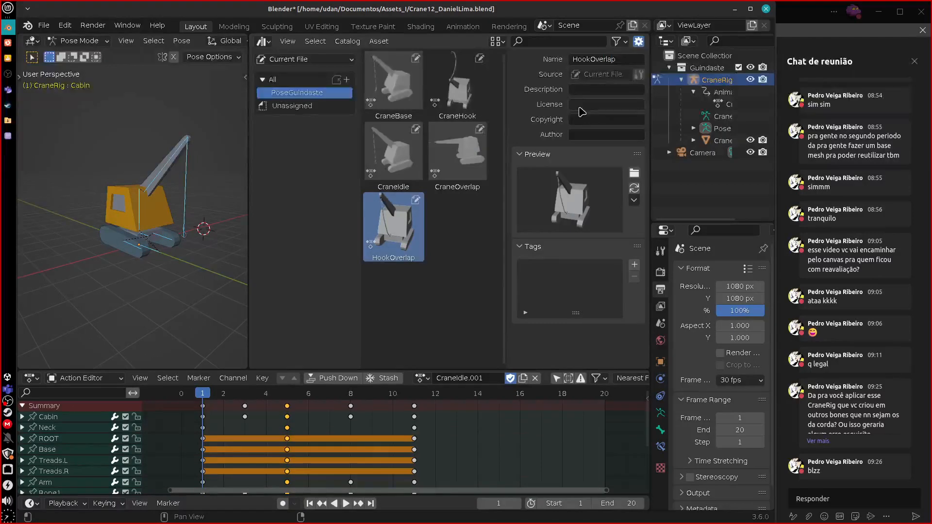
key("Tab")
mouse_move(248, 286)
left_mouse_down()
mouse_move(270, 286)
mouse_move(250, 285)
left_mouse_up()
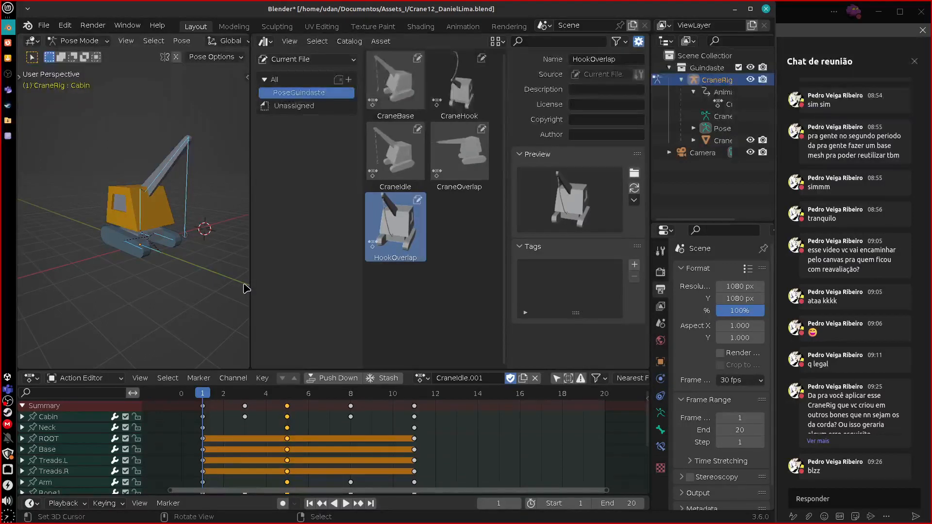
Switch to the Teams meeting, expand the long chat question about applying the CraneRig pose to other bones, and return to Blender
left_click(818, 440)
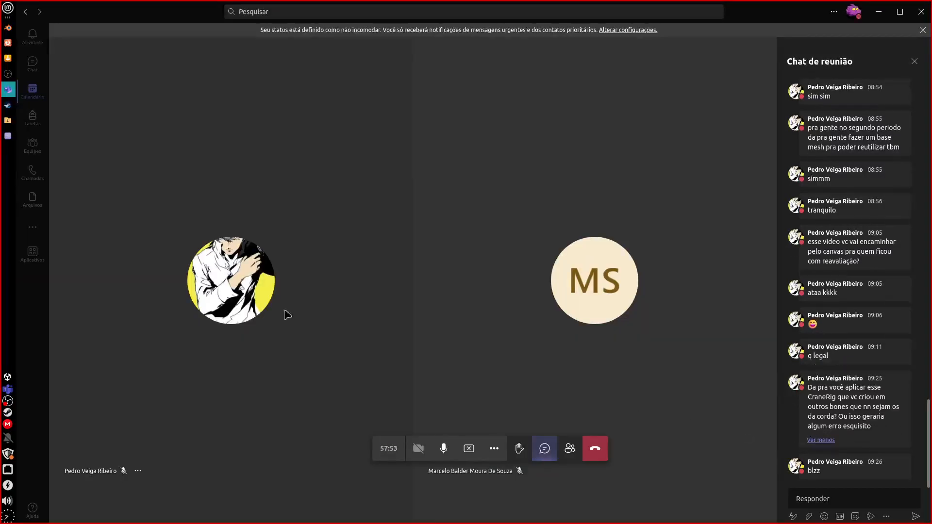
left_click(8, 27)
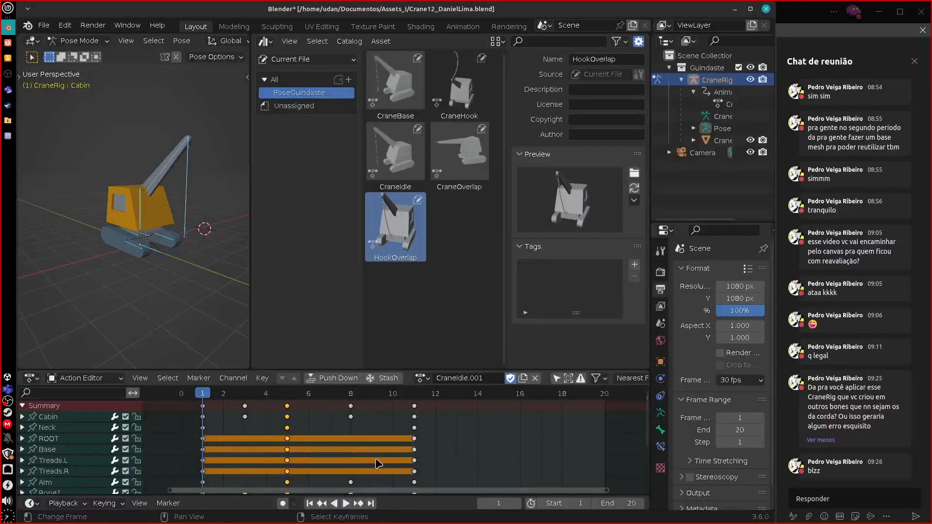
left_click(791, 15)
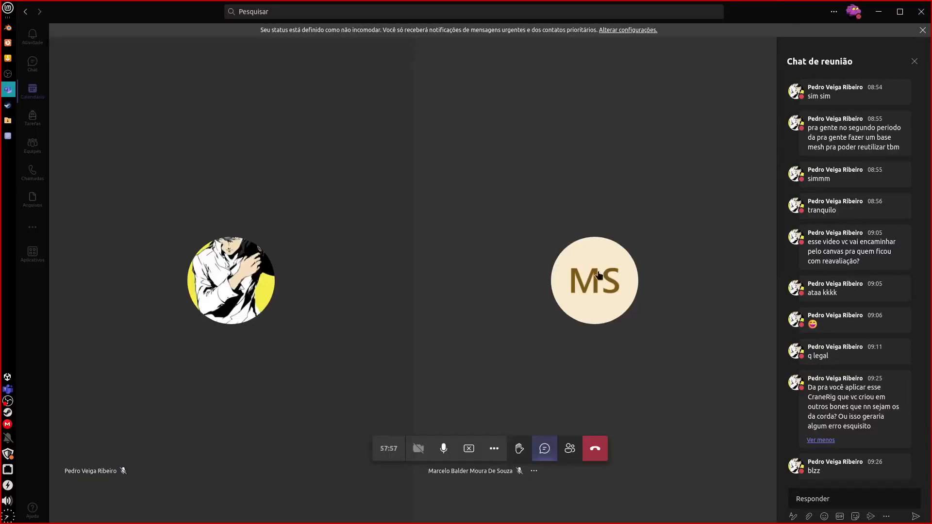
left_click(8, 28)
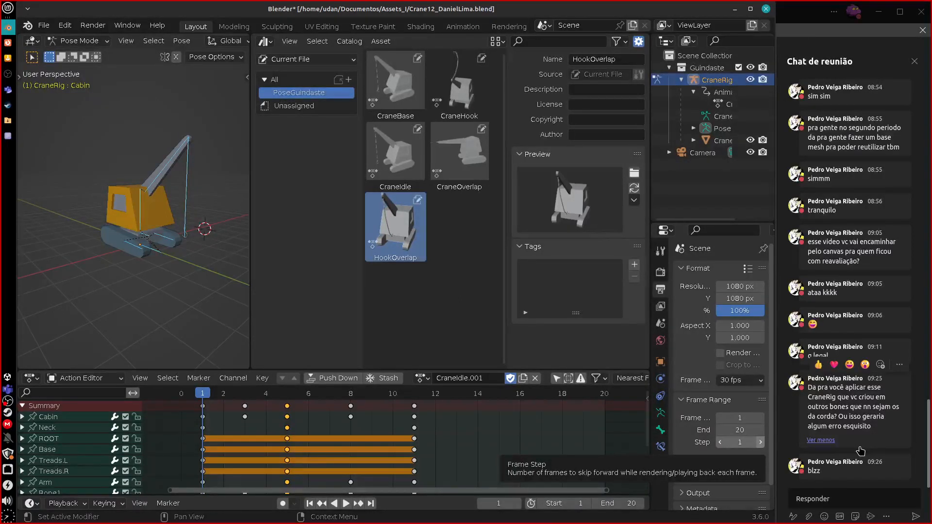
Select the Neck bone through its Action Editor channel and point it out with temporary handwritten notes reading Neck and Nome
scroll(80, 447, "down", 1)
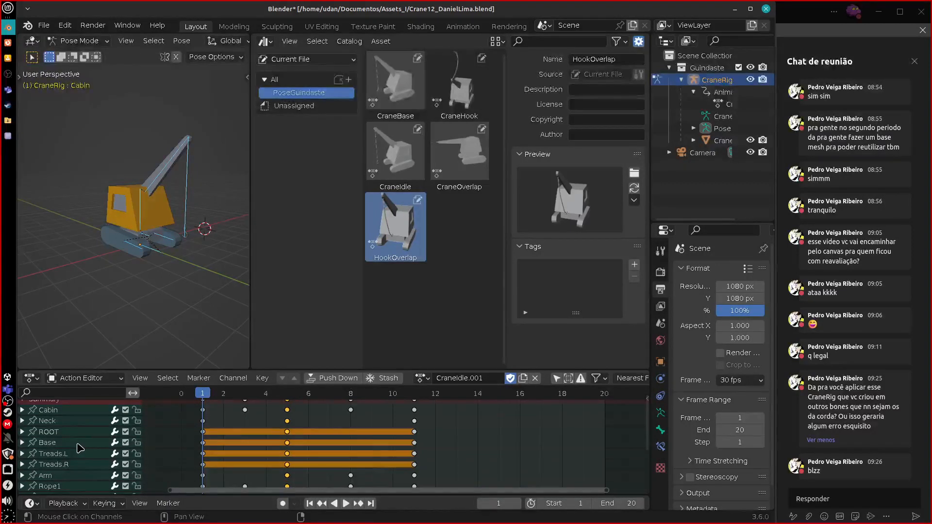
left_click(65, 423)
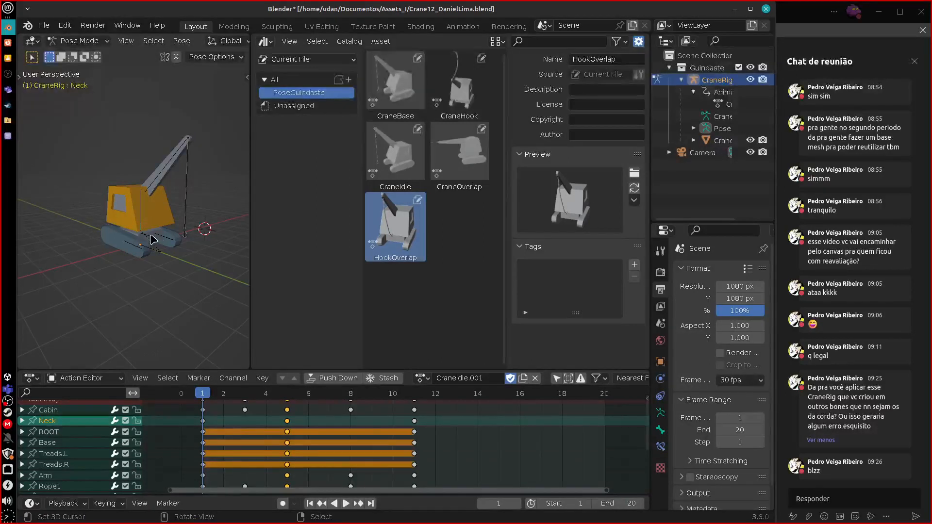
mouse_move(137, 226)
left_mouse_down()
mouse_move(100, 284)
mouse_move(111, 285)
left_mouse_up()
mouse_move(97, 322)
left_mouse_down()
mouse_move(108, 304)
mouse_move(120, 315)
mouse_move(154, 307)
left_mouse_up()
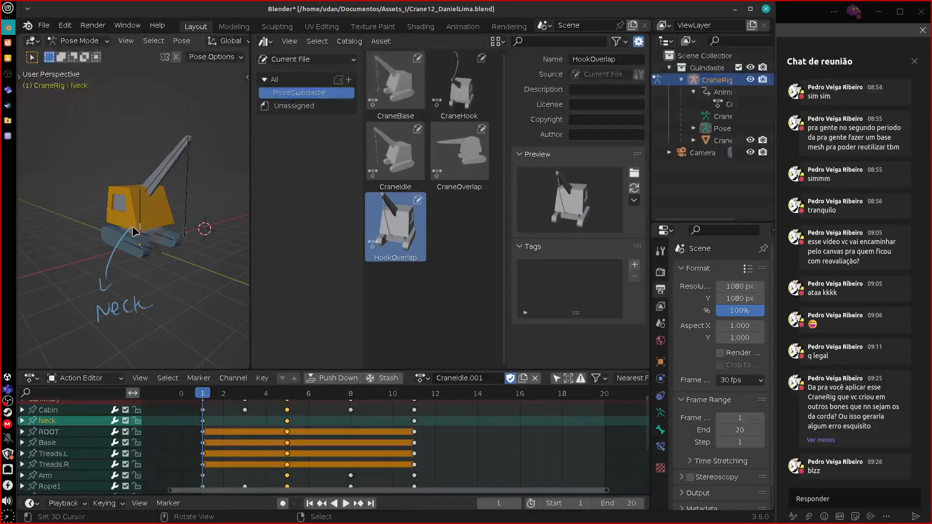
mouse_move(99, 273)
left_mouse_down()
mouse_move(108, 292)
mouse_move(117, 269)
left_mouse_up()
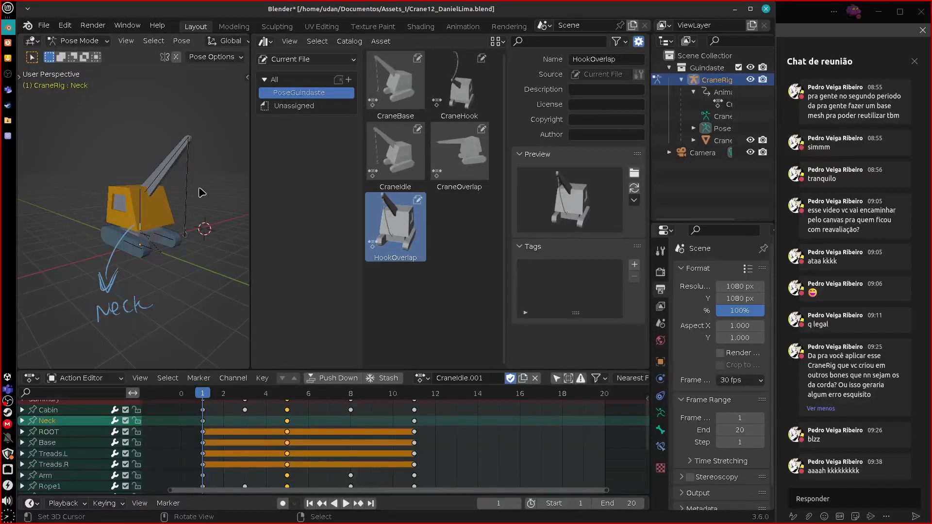
mouse_move(156, 294)
left_mouse_down()
mouse_move(114, 287)
mouse_move(175, 319)
mouse_move(228, 311)
left_mouse_up()
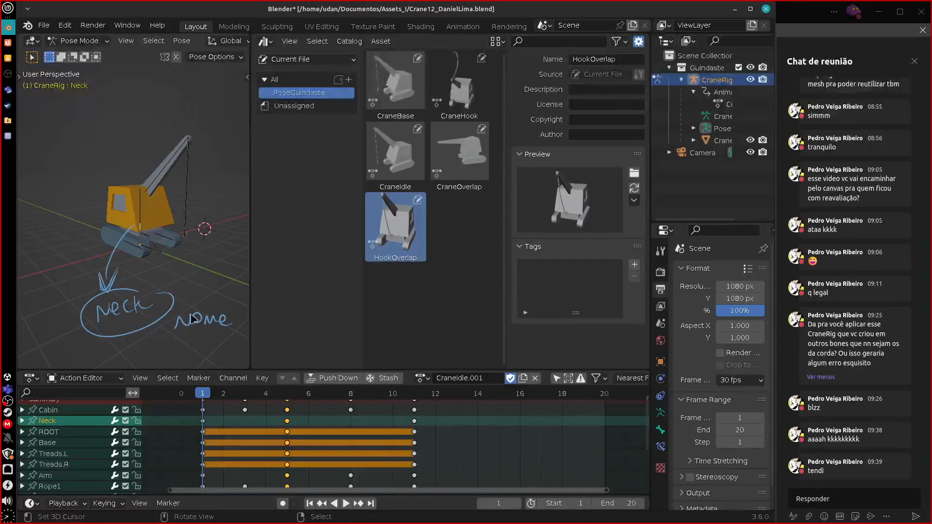
mouse_move(192, 319)
right_mouse_down()
mouse_move(209, 298)
mouse_move(138, 342)
mouse_move(99, 334)
mouse_move(119, 236)
right_mouse_up()
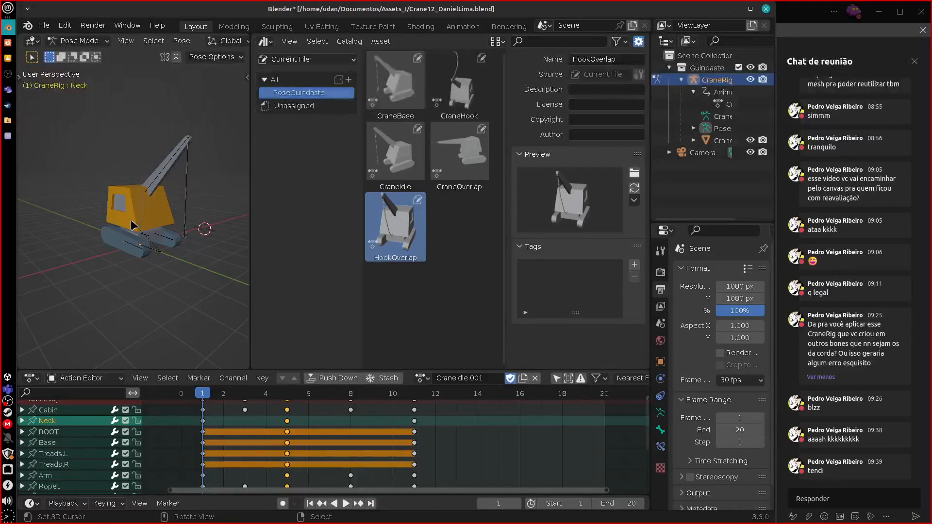
Widen the 3D viewport and narrow the Asset Browser's catalog list and details sidebar, keeping the poses in two columns
mouse_move(507, 336)
left_mouse_down()
mouse_move(534, 337)
mouse_move(519, 337)
left_mouse_up()
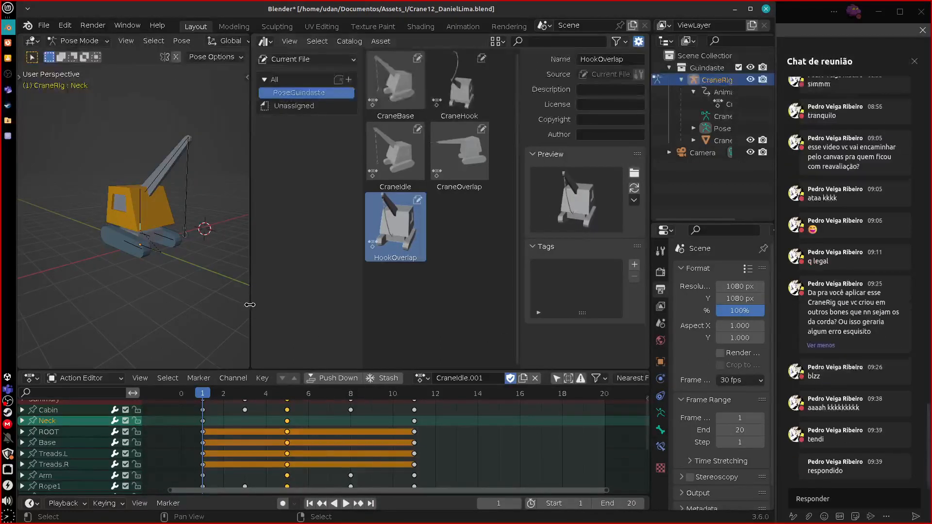
left_click_drag(250, 305, 271, 306)
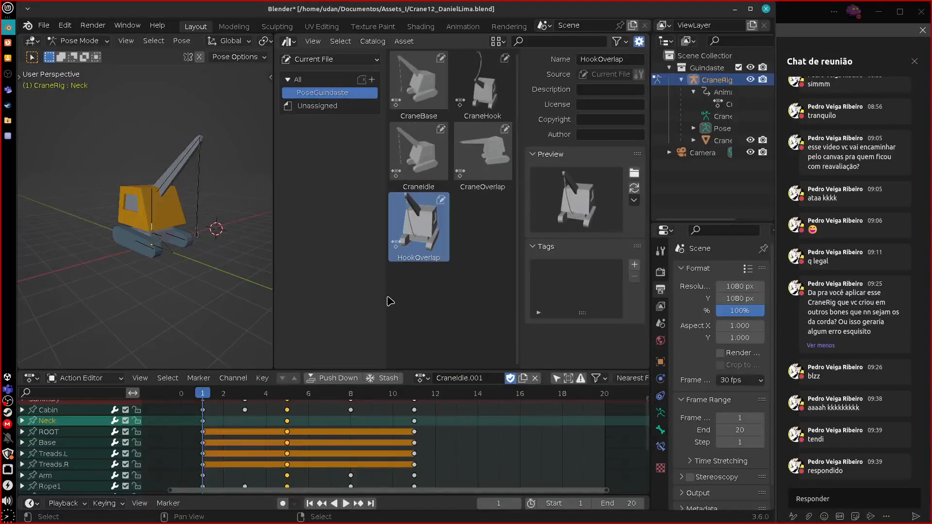
left_click_drag(383, 297, 377, 292)
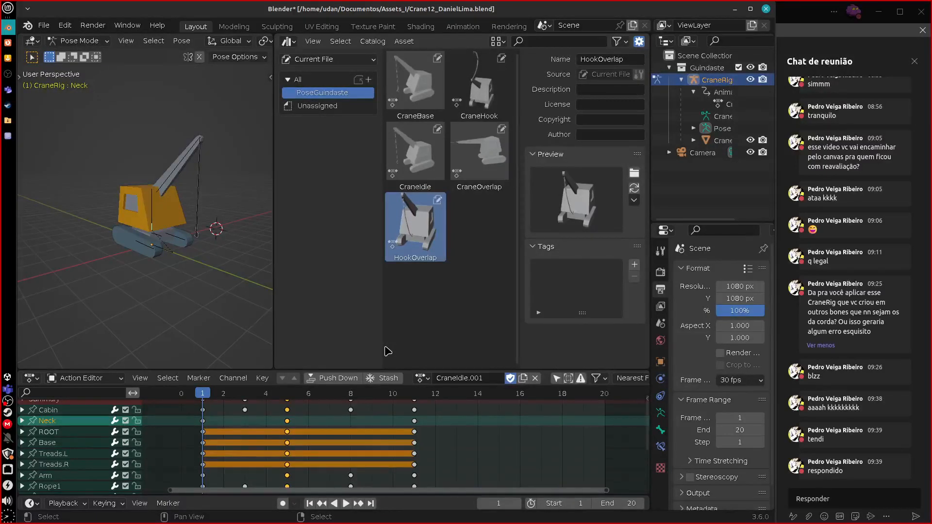
Switch to Firefox and review the Pose Library manual page, from its introduction to the Pose Creation via Action Editor section
left_click(8, 42)
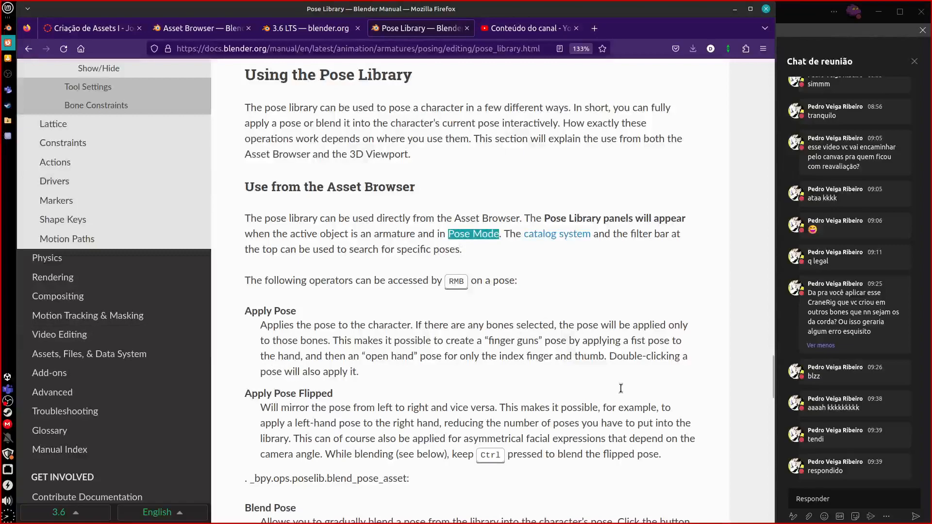
scroll(772, 383, "down", 8)
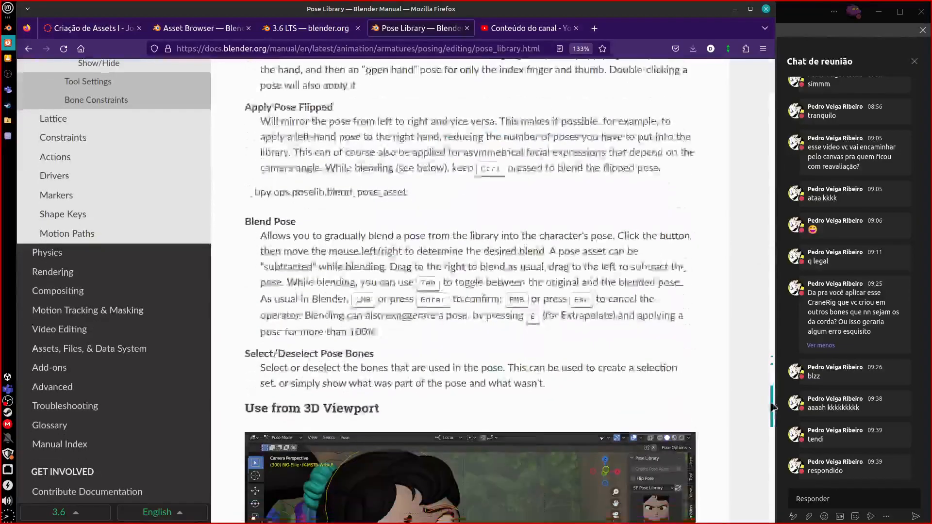
scroll(772, 412, "up", 15)
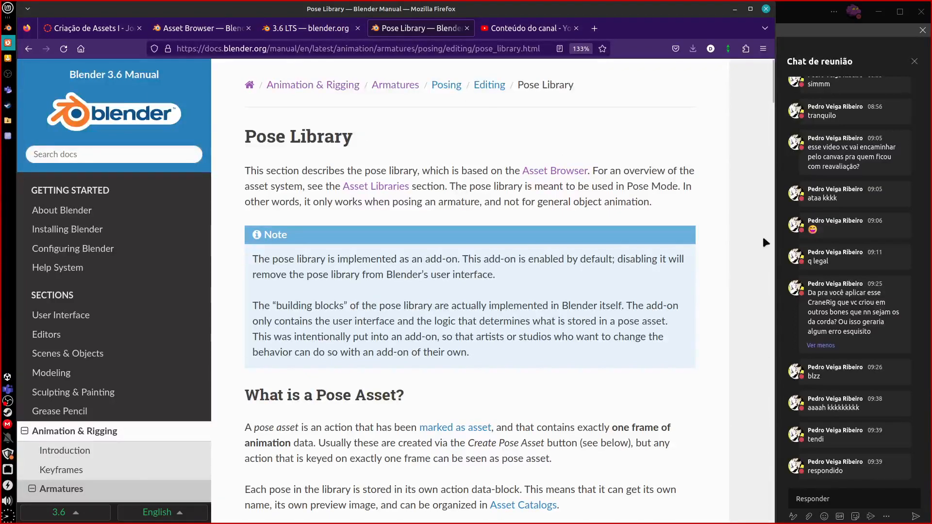
scroll(772, 91, "down", 10)
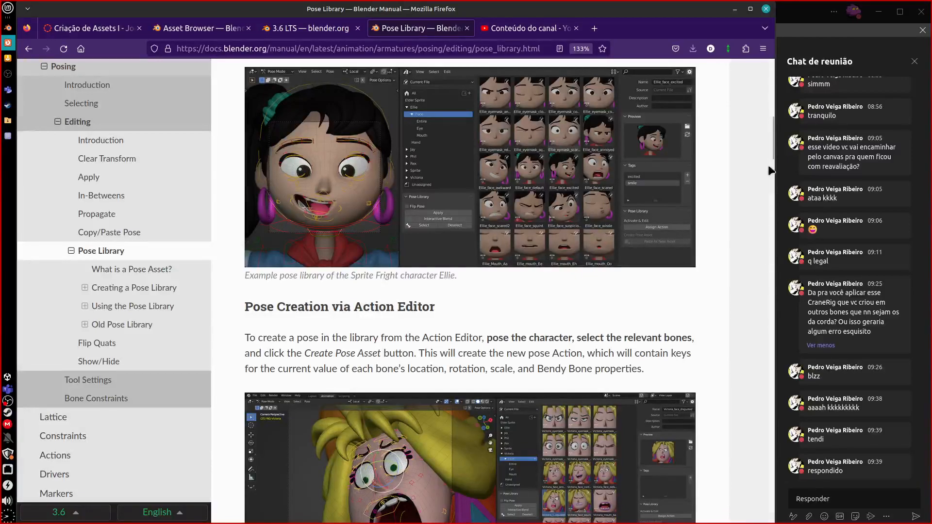
scroll(775, 325, "down", 5)
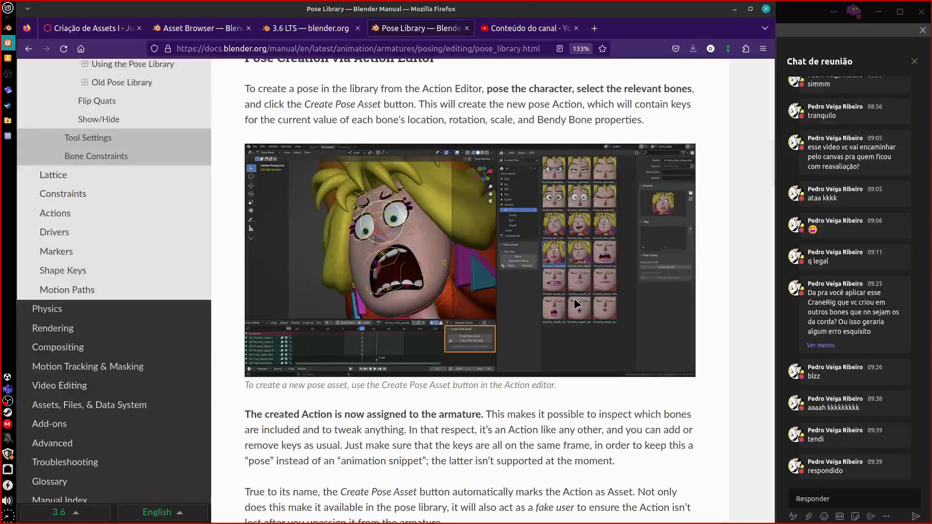
mouse_move(772, 172)
left_mouse_down()
mouse_move(773, 130)
mouse_move(774, 158)
left_mouse_up()
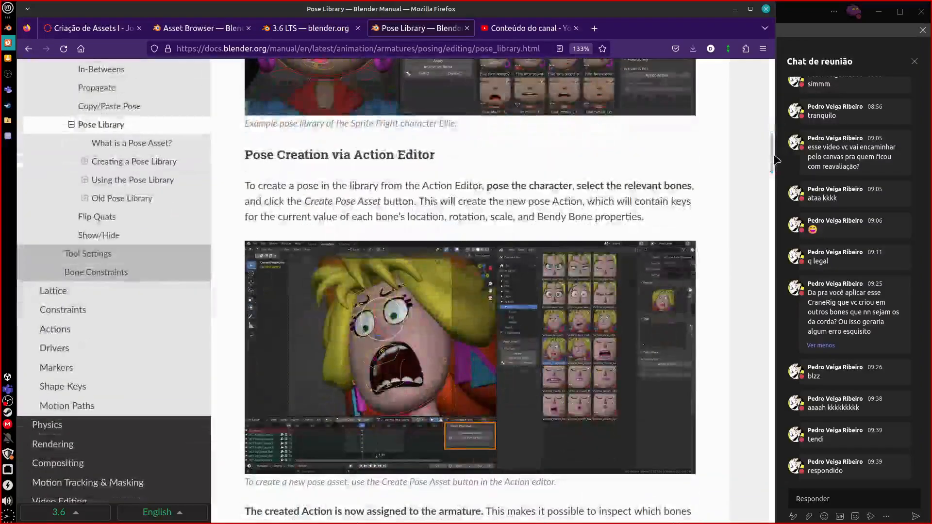